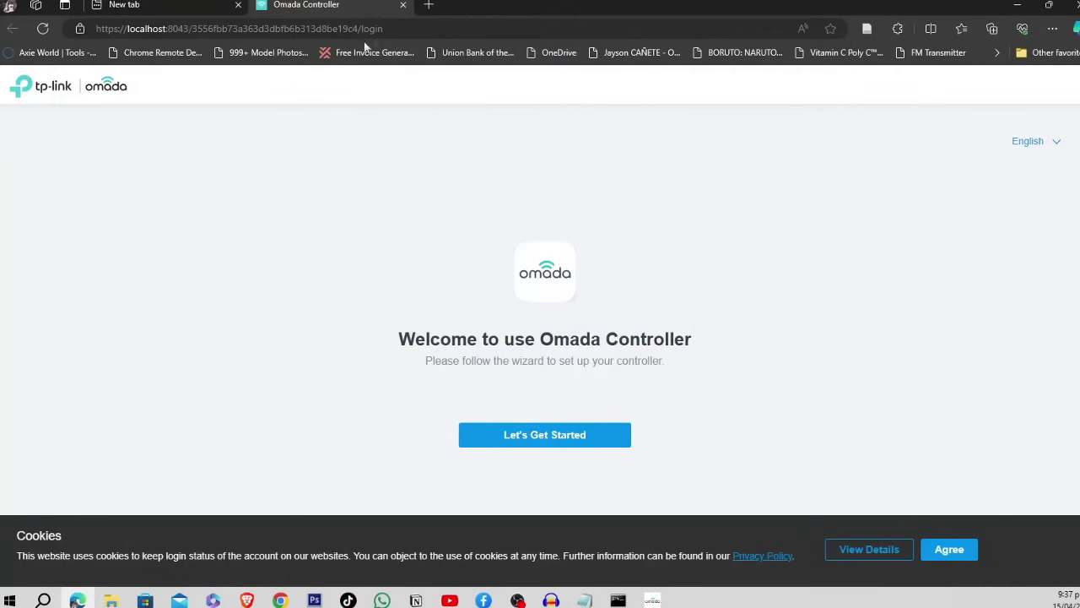
- Inspect the controller page's web address, highlighting localhost in the browser's address bar
click(374, 31)
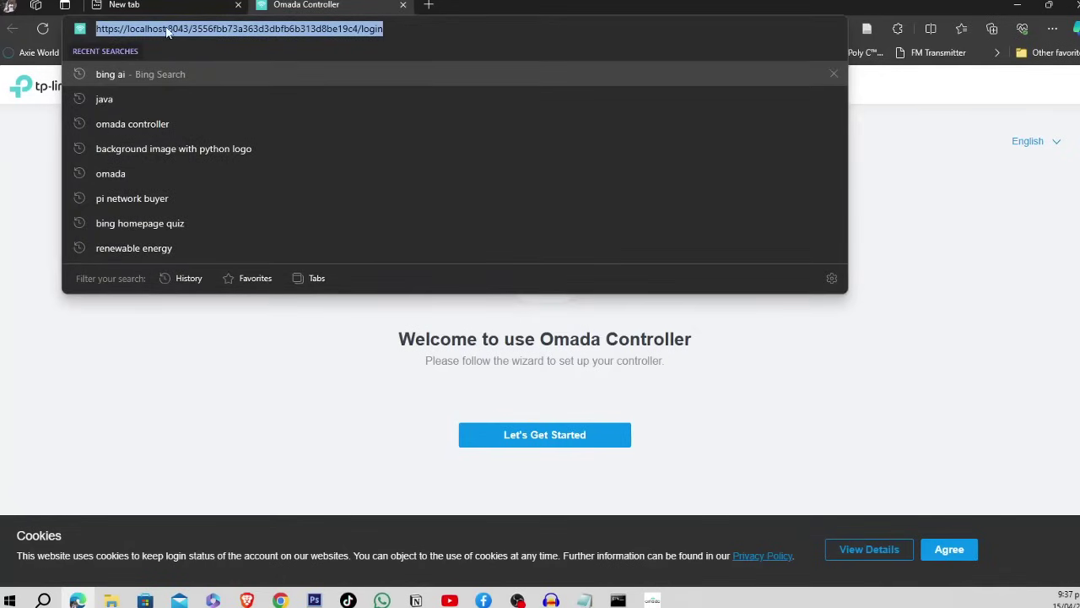
click(168, 29)
drag(128, 29, 168, 28)
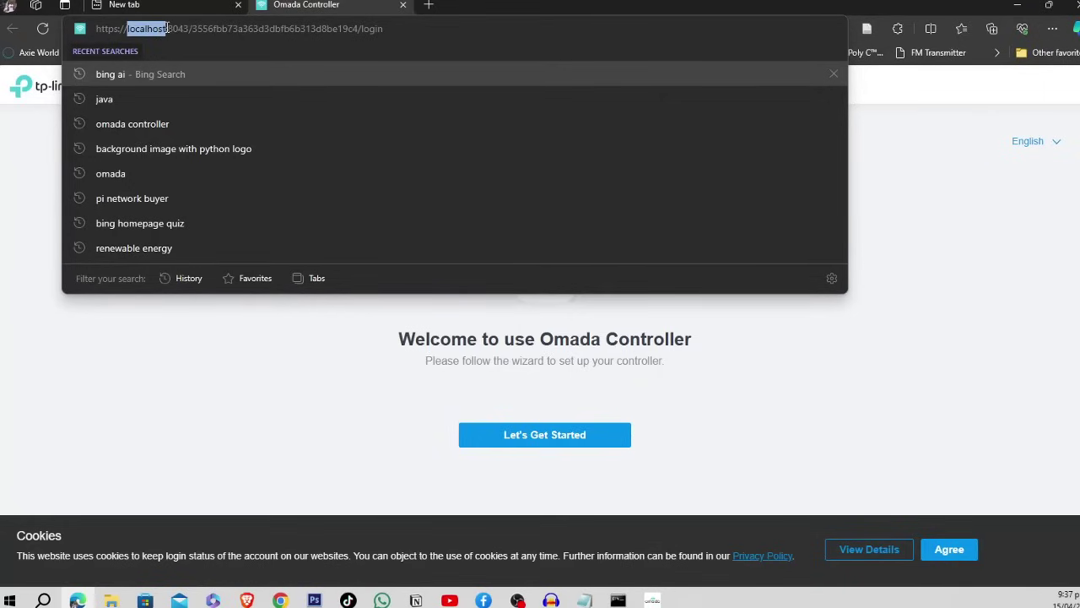
click(270, 354)
click(97, 21)
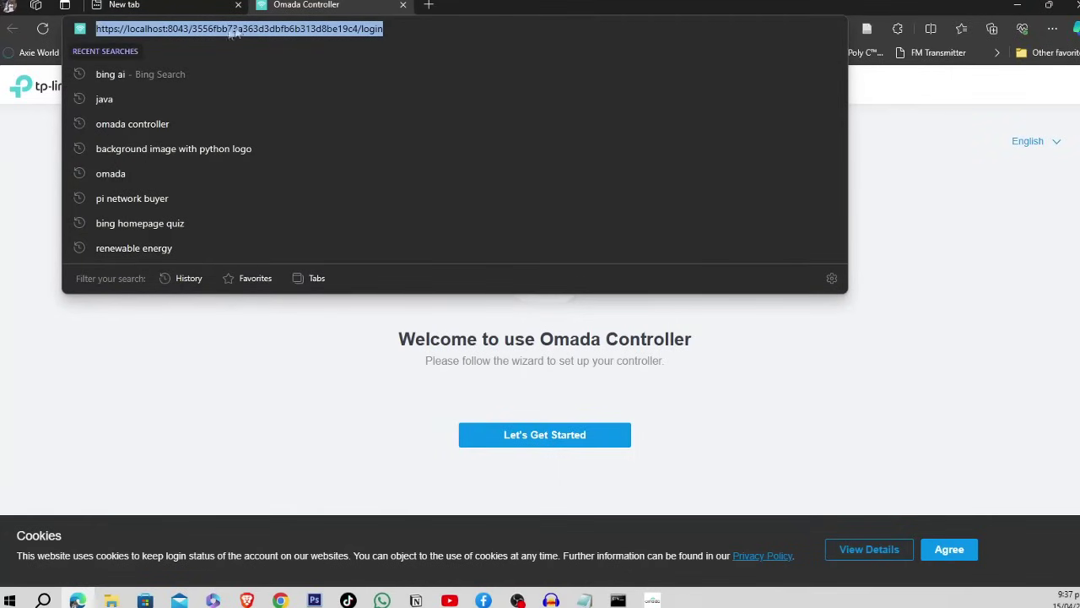
click(441, 21)
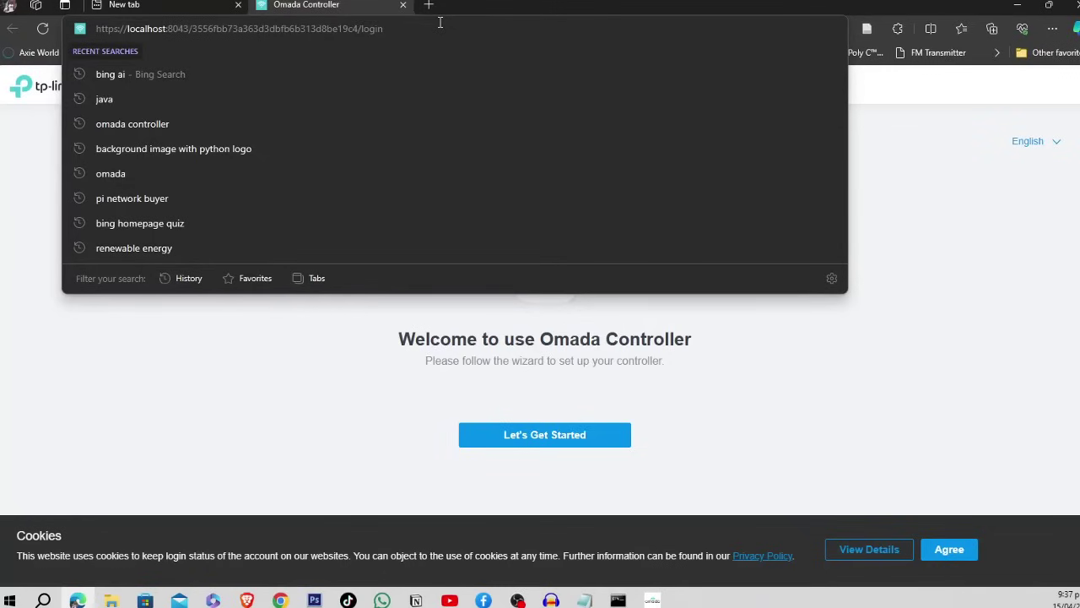
drag(440, 24, 74, 29)
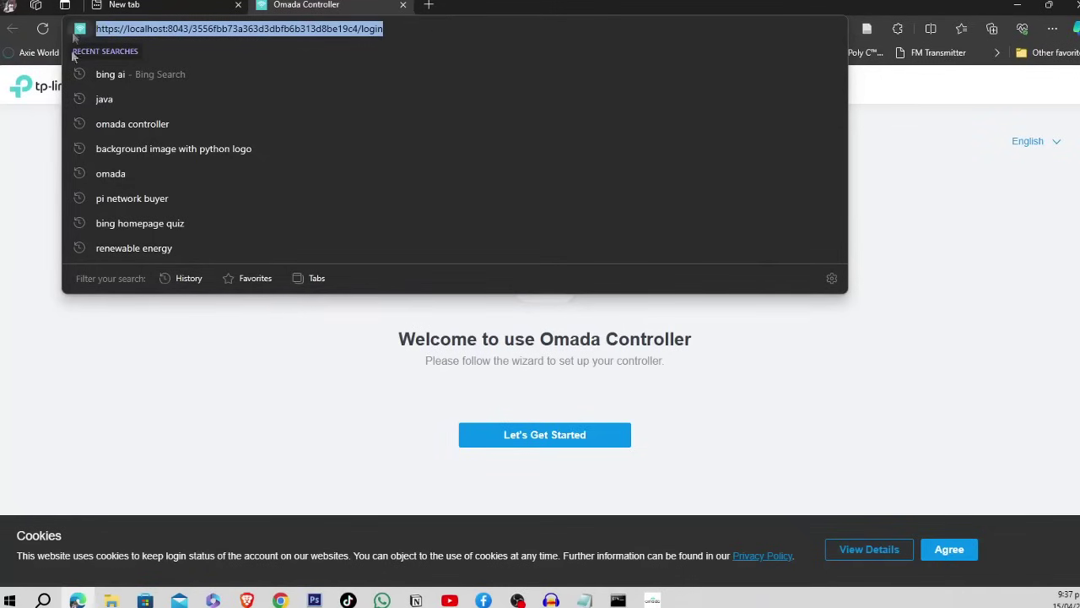
click(18, 187)
- Bring the Omada Controller launcher forward, then go back to the Administrator Name field
click(652, 599)
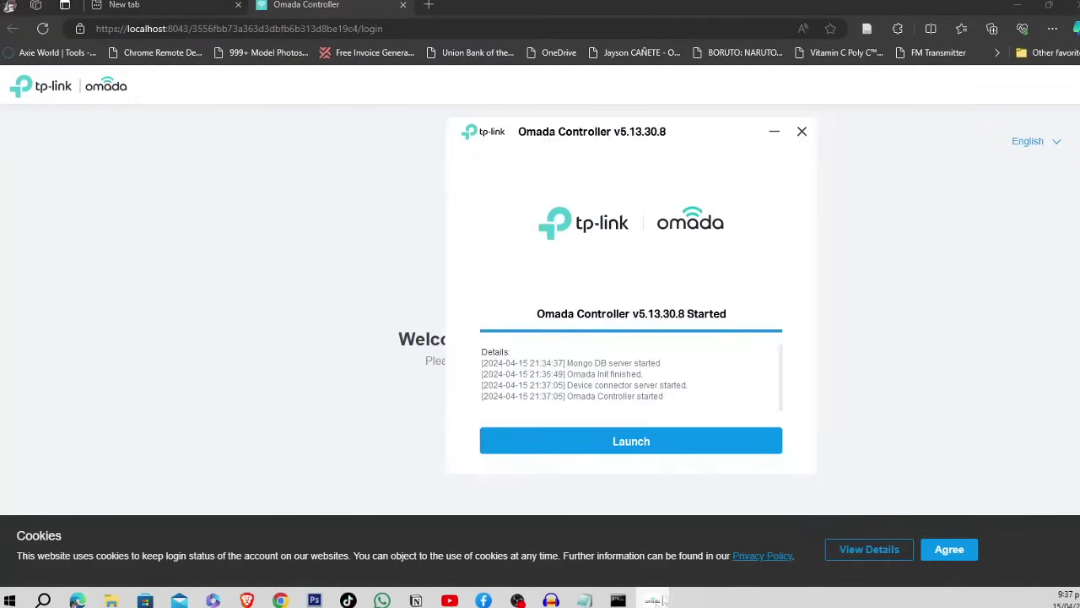
drag(681, 129, 706, 147)
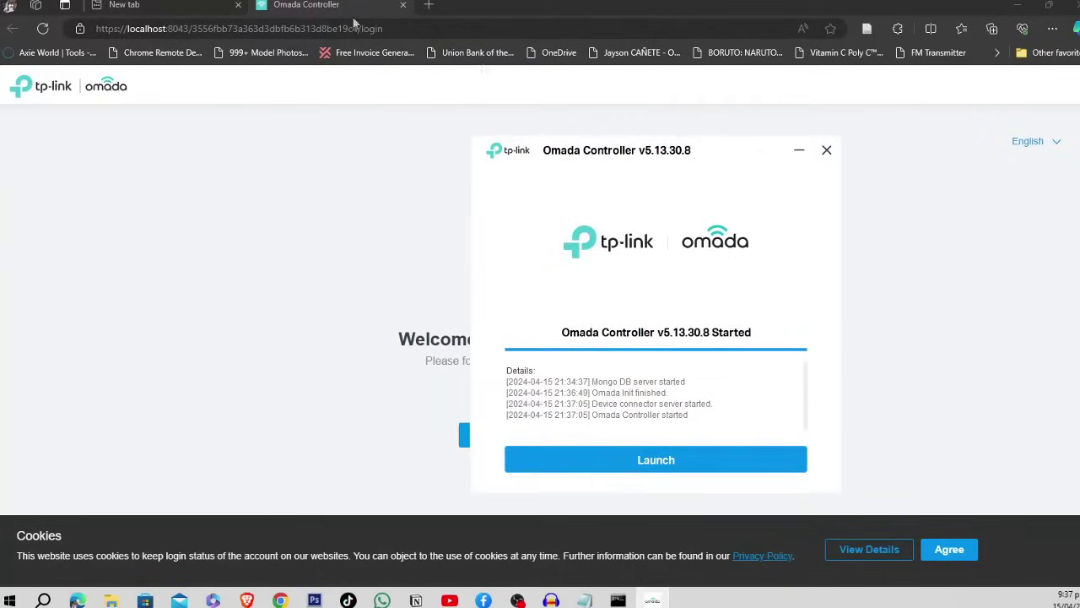
click(98, 28)
click(959, 284)
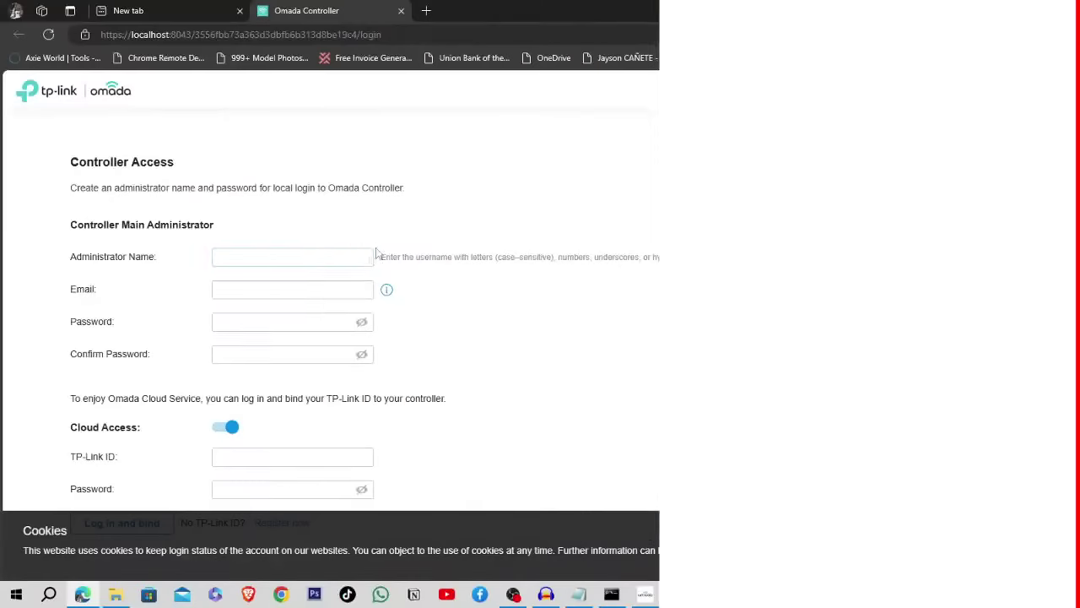
click(329, 255)
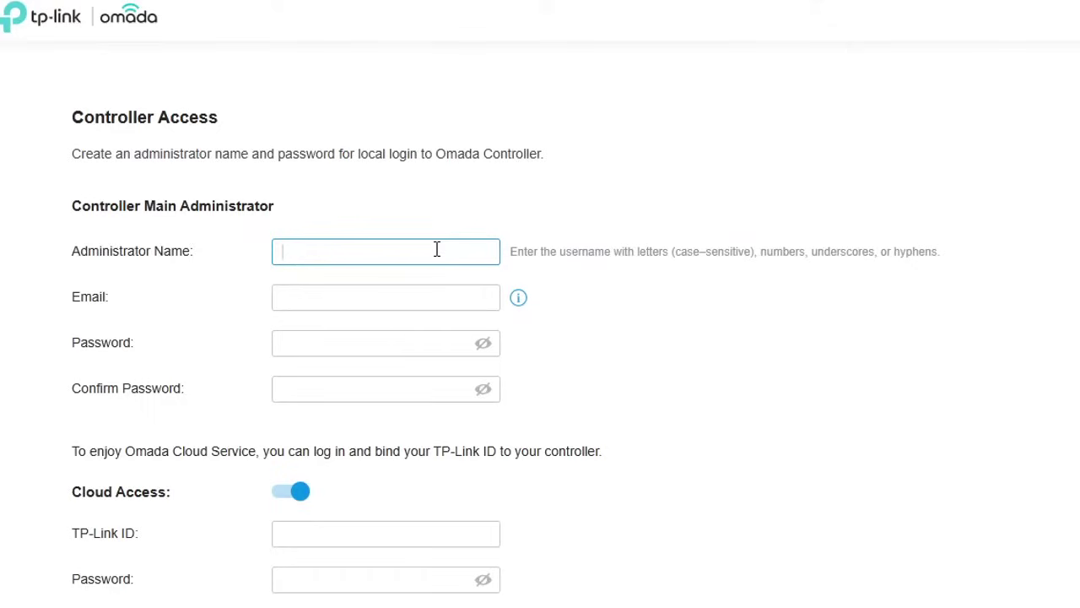
- Enter the administrator name and the administrator's e-mail address
text(eecode-PC-Controller-)
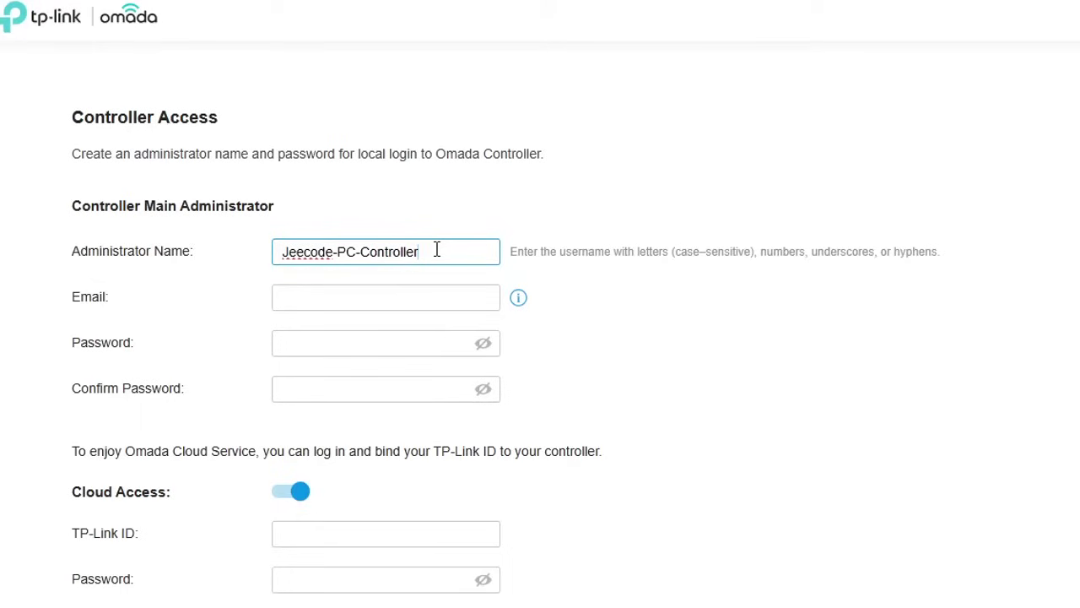
click(370, 300)
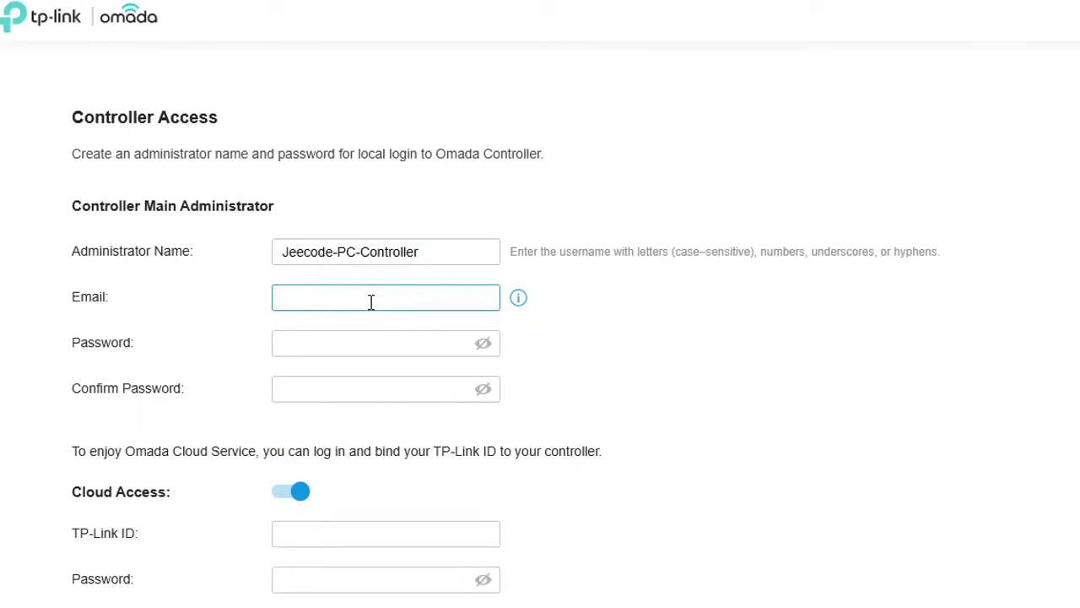
mouse_move(518, 300)
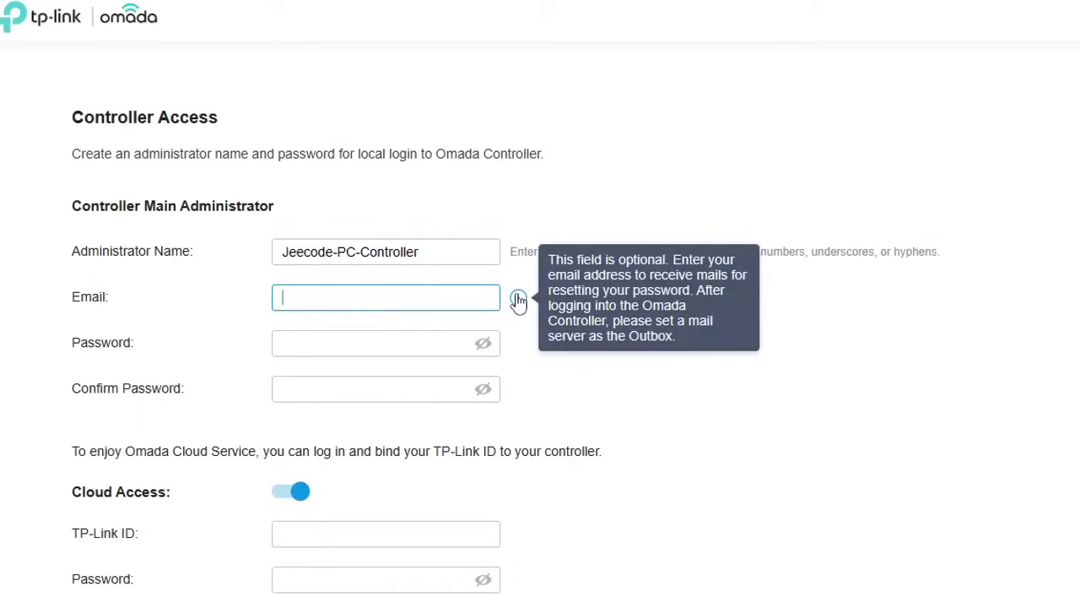
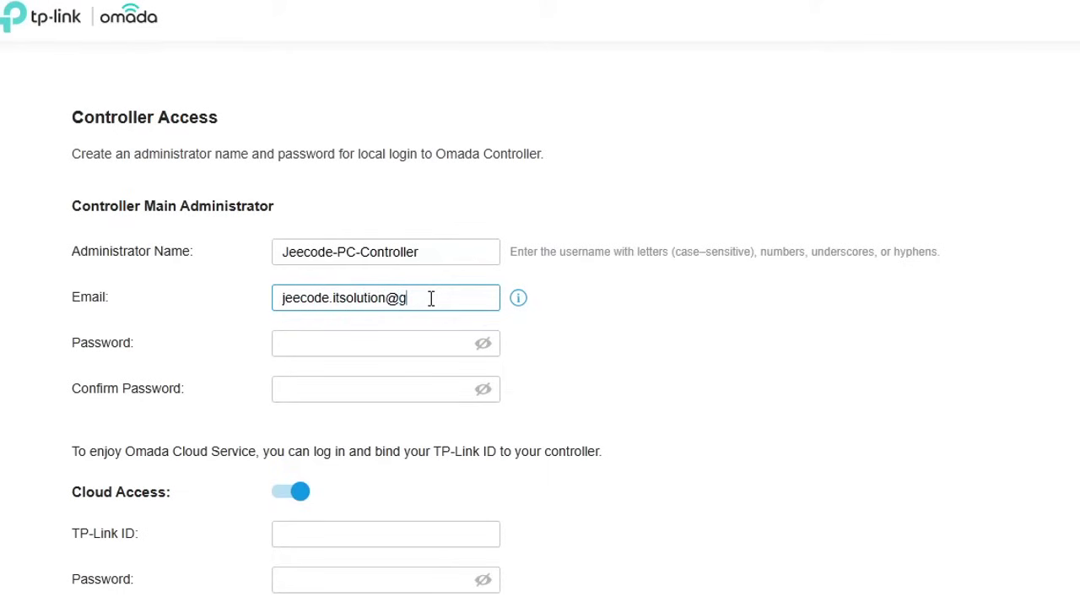
- Paste the high-strength password and its confirmation, then go to the TP-Link ID field
click(409, 348)
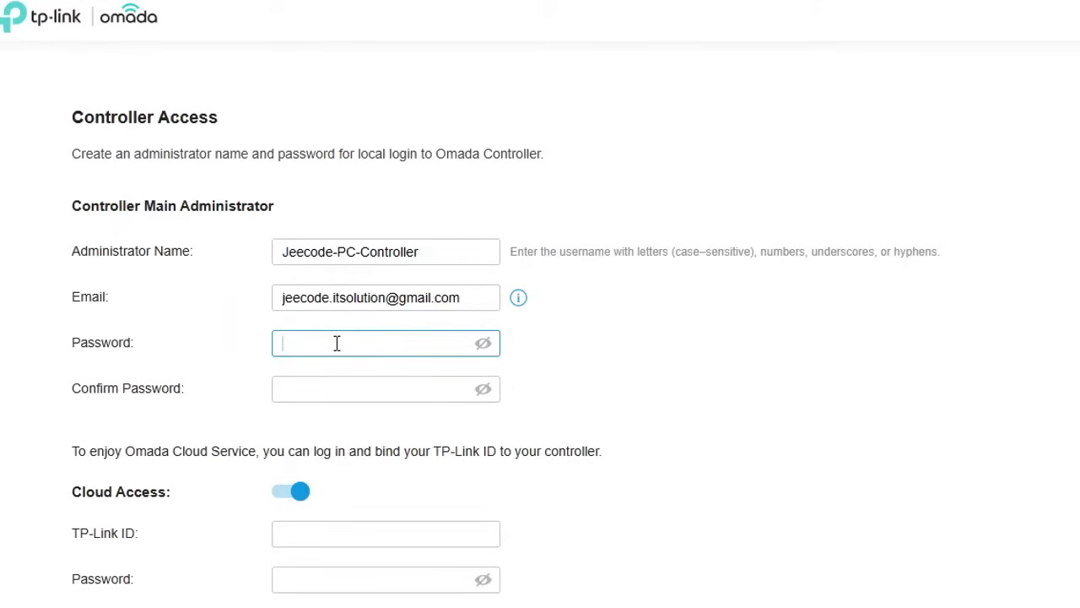
key(ctrl+v)
key(Tab)
key(ctrl+v)
click(603, 375)
scroll(612, 405, down, 3)
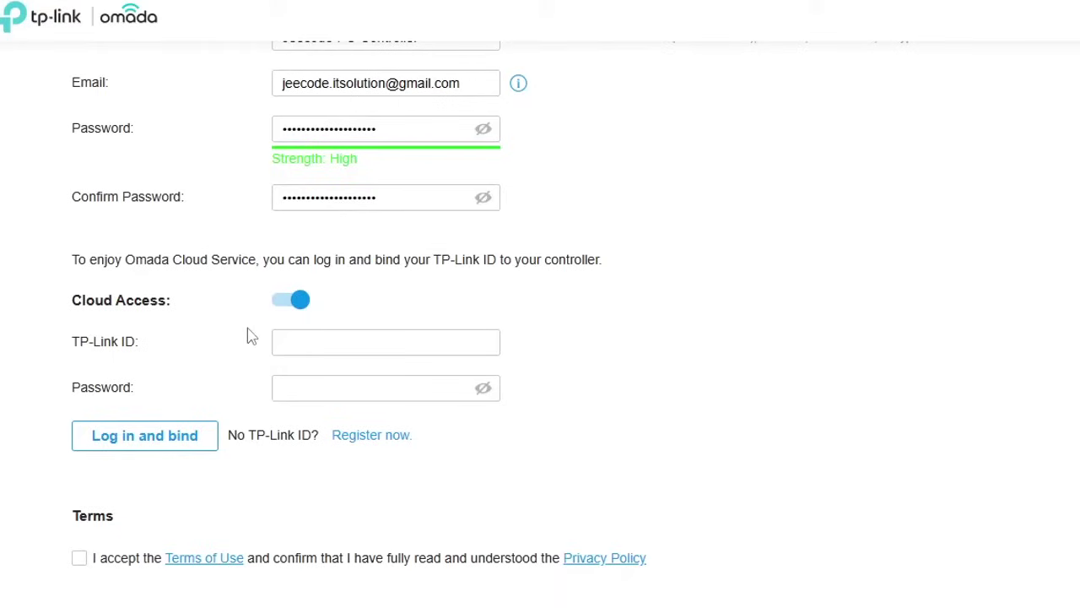
click(310, 347)
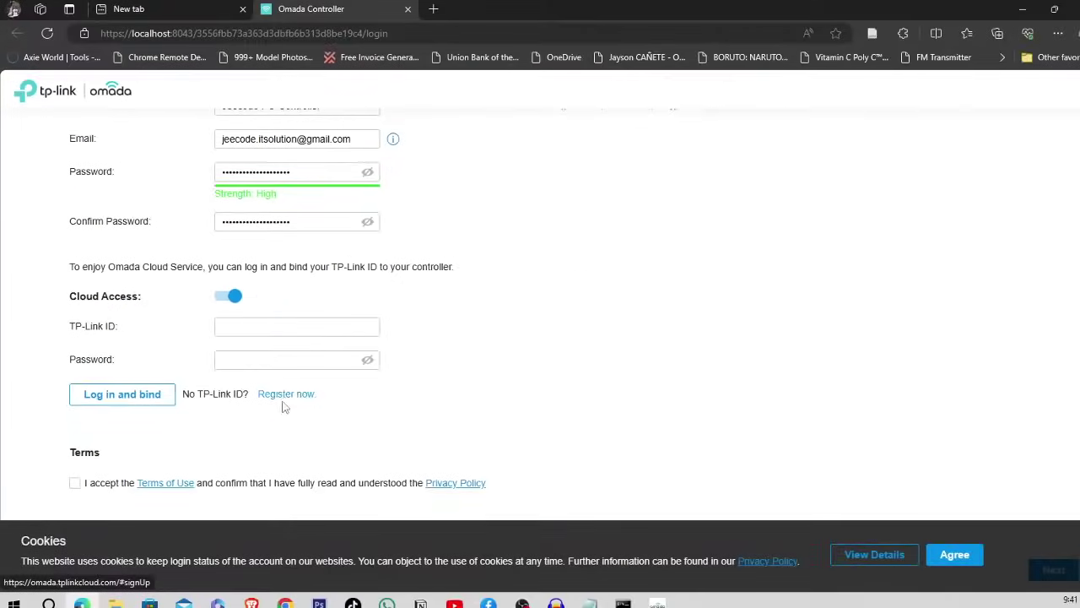
- Register a new TP-Link ID, accepting the Terms of Use and submitting the sign-up
click(283, 402)
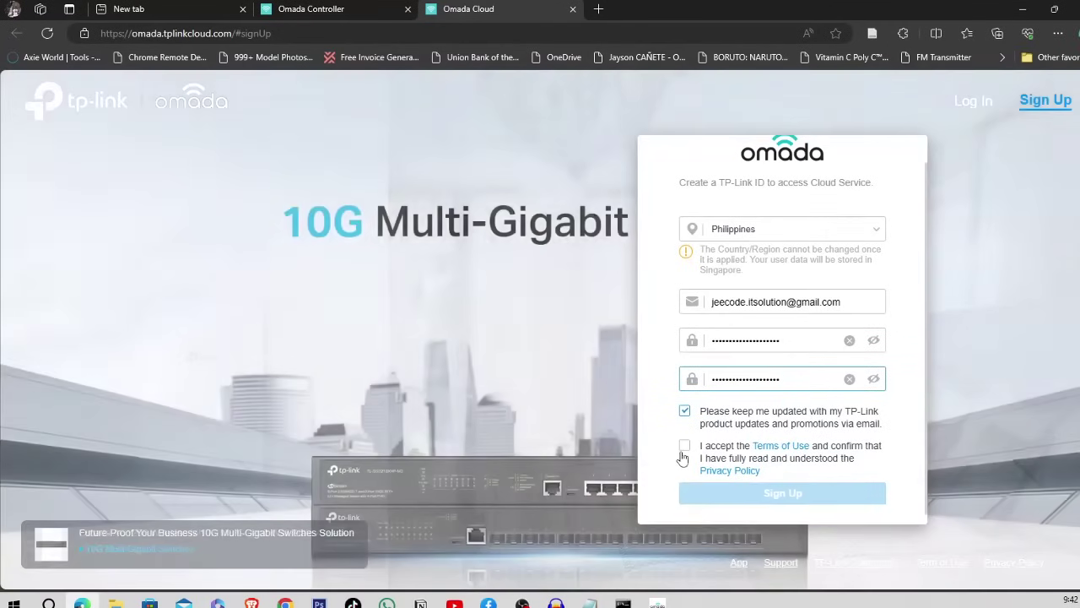
click(684, 448)
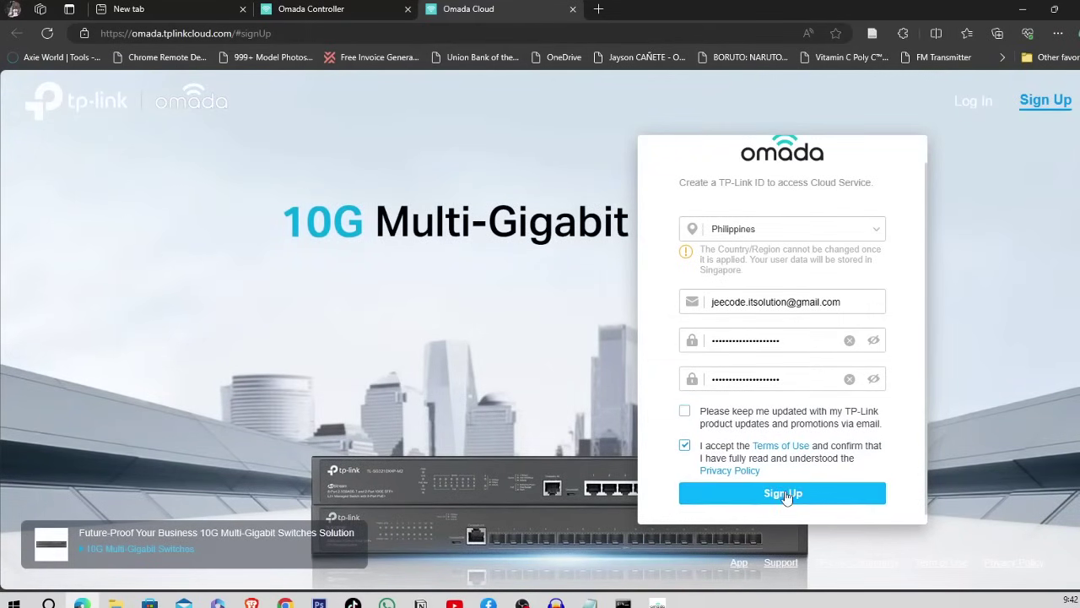
click(787, 494)
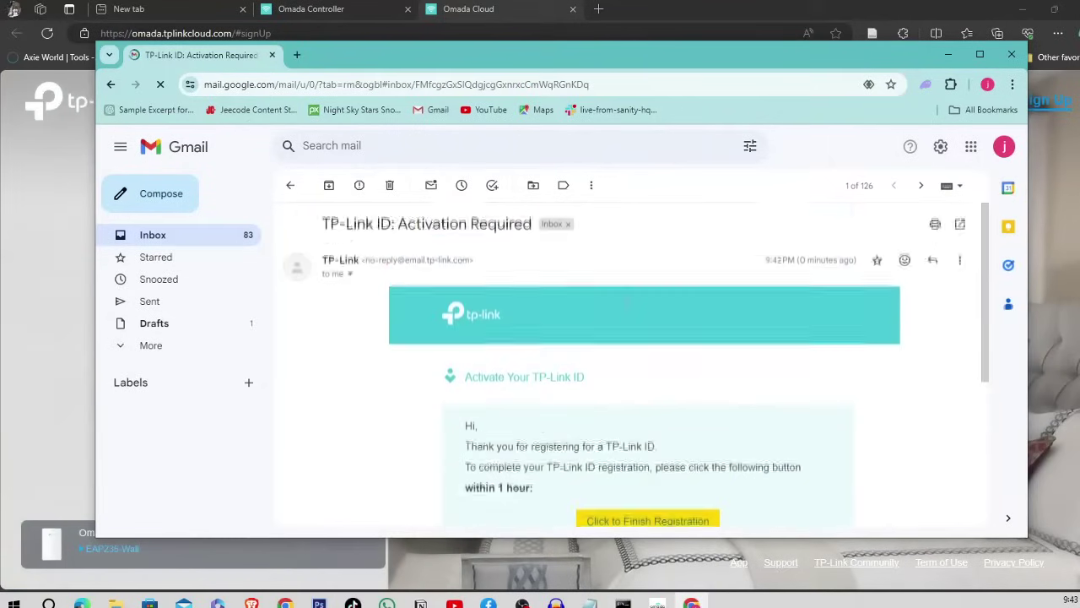
- Activate the TP-Link ID from the Gmail email, then return to the controller's TP-Link ID field
scroll(625, 302, up, 3)
scroll(626, 302, down, 1)
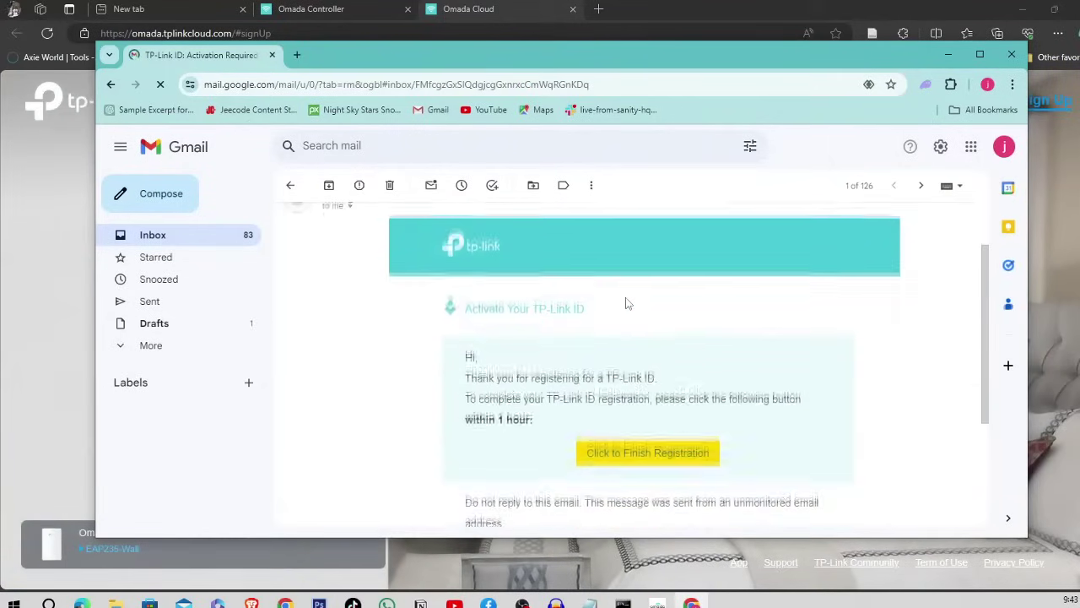
scroll(625, 302, up, 1)
scroll(625, 302, down, 2)
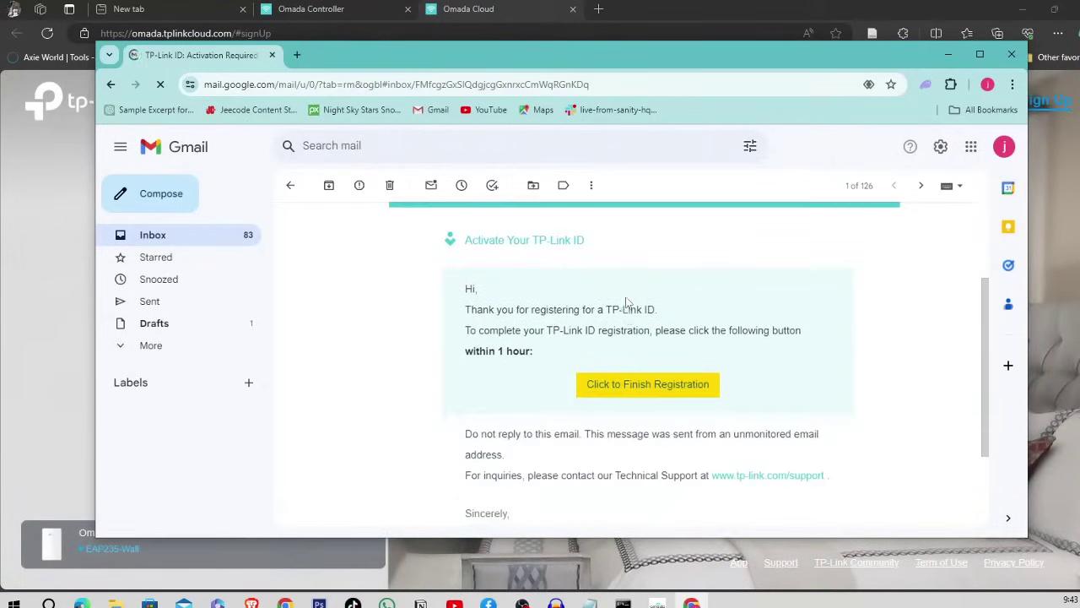
click(630, 389)
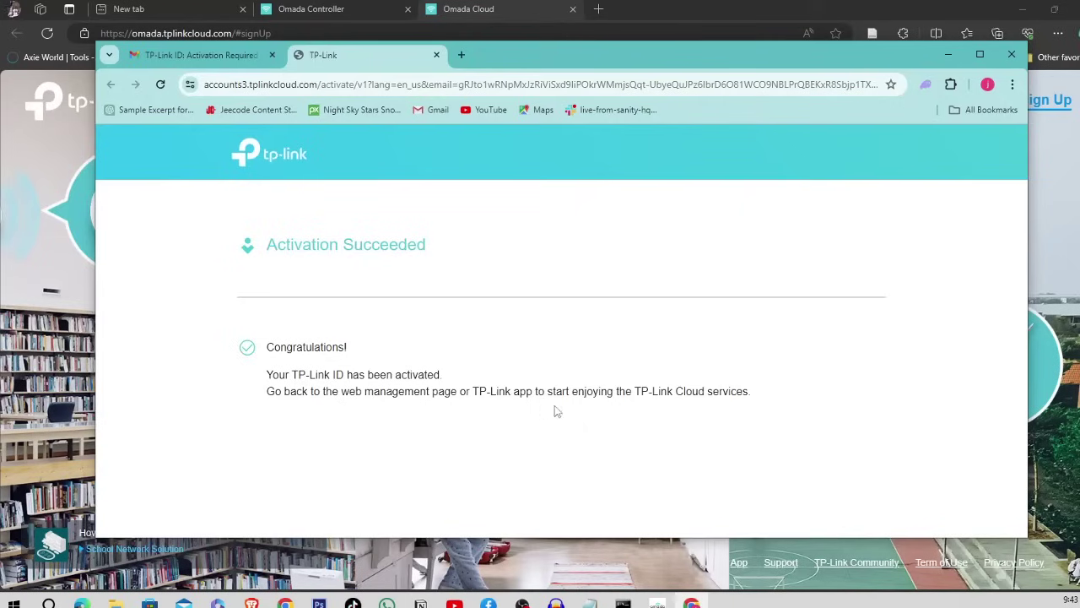
click(946, 56)
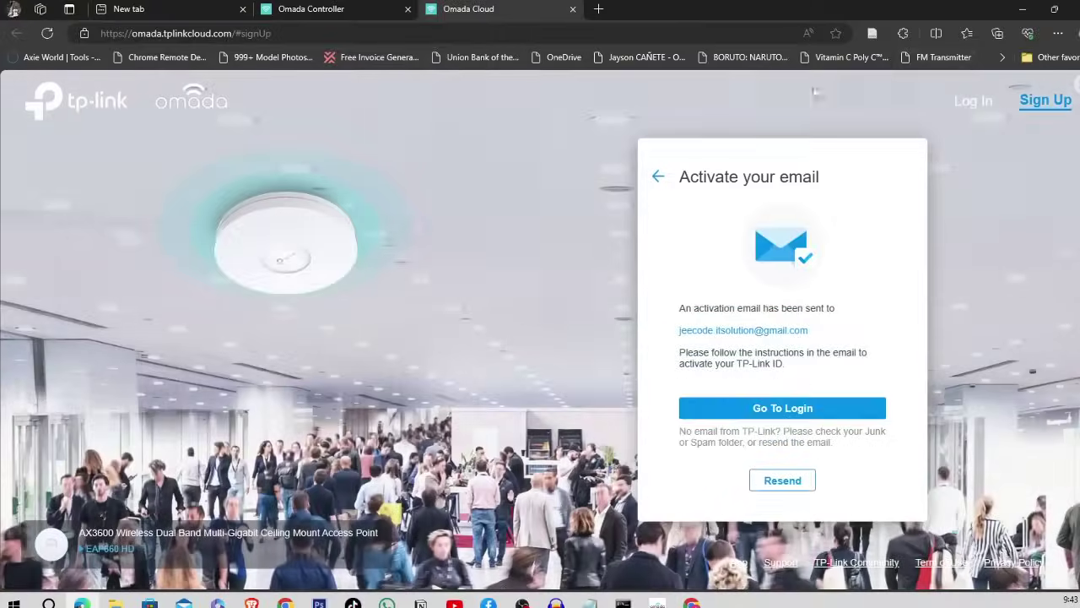
click(302, 10)
click(287, 326)
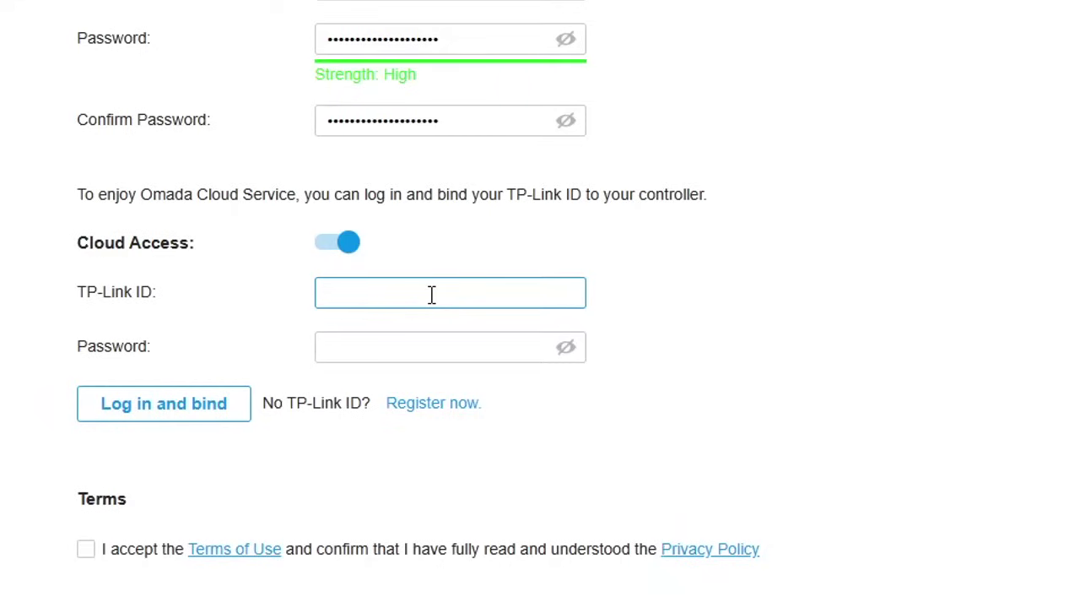
- Enter the TP-Link ID e-mail and its password, accept the terms and bind the ID
key(ctrl+v)
key(Tab)
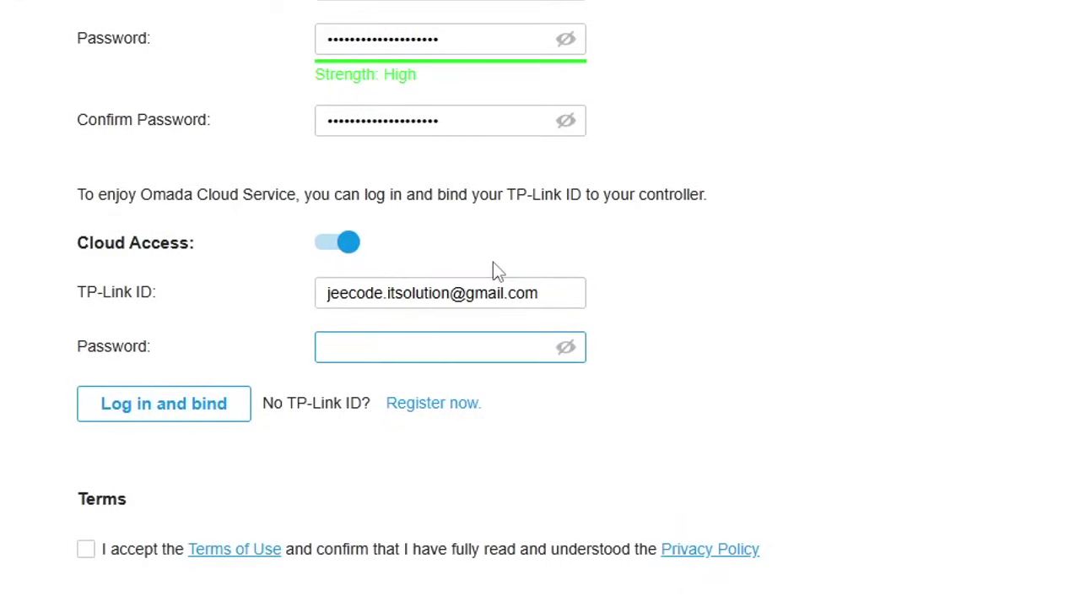
text(••••••••••••••••••••)
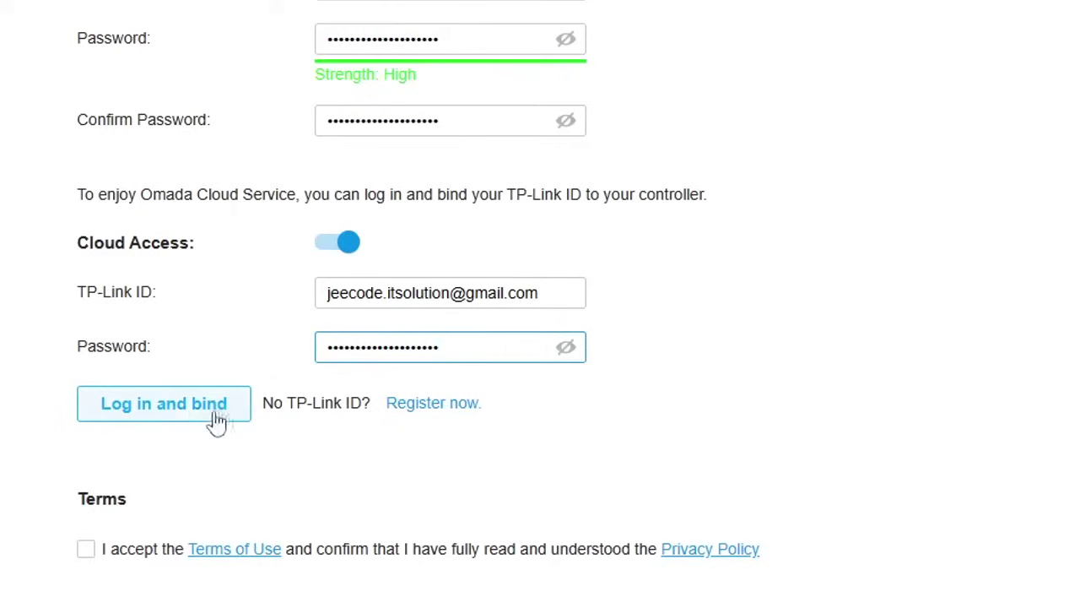
click(217, 422)
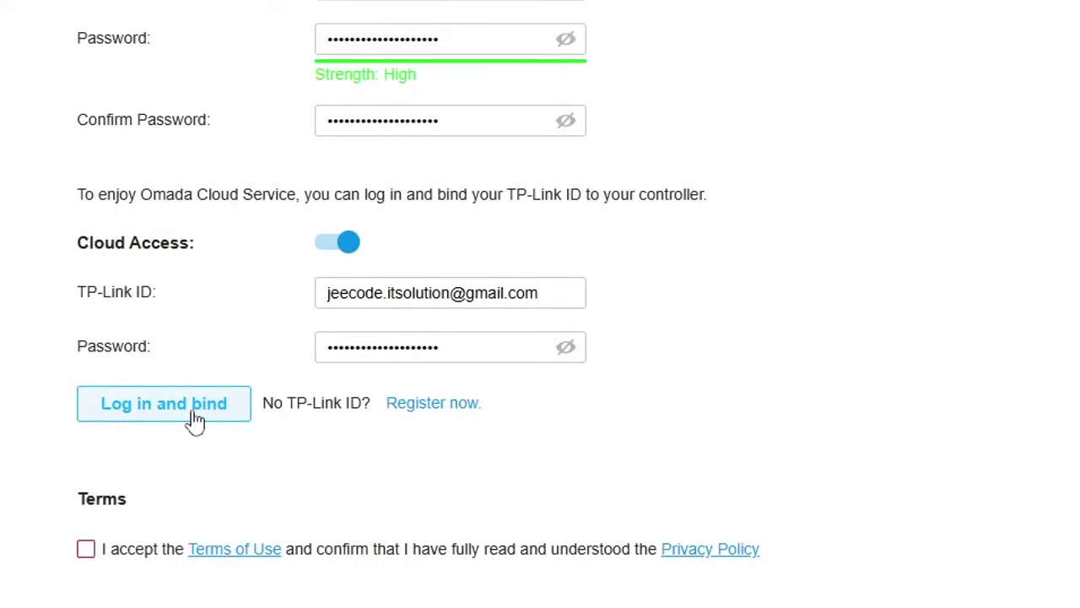
click(86, 550)
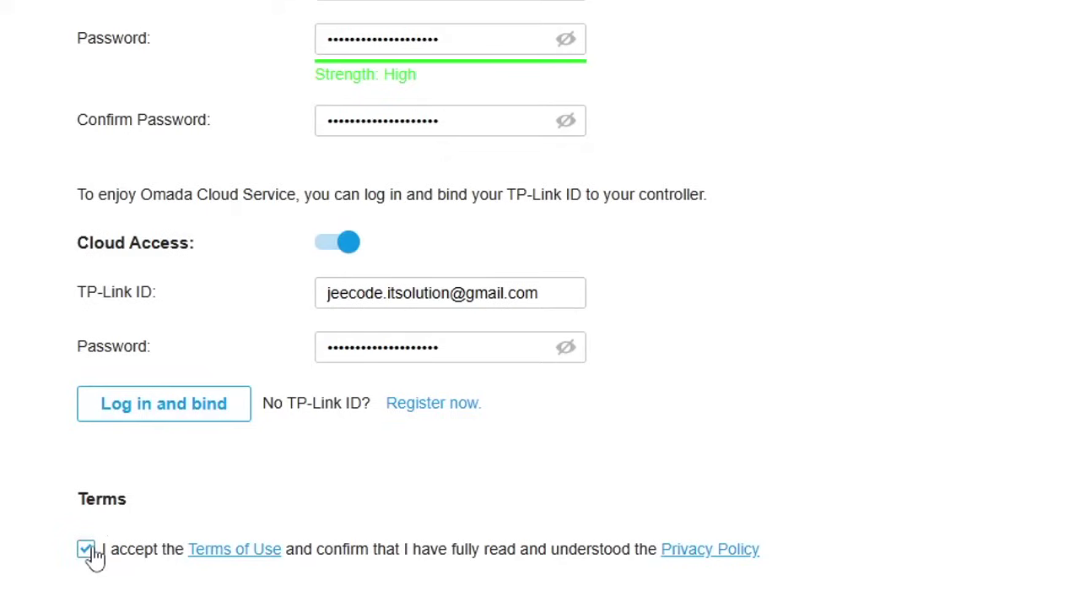
click(169, 412)
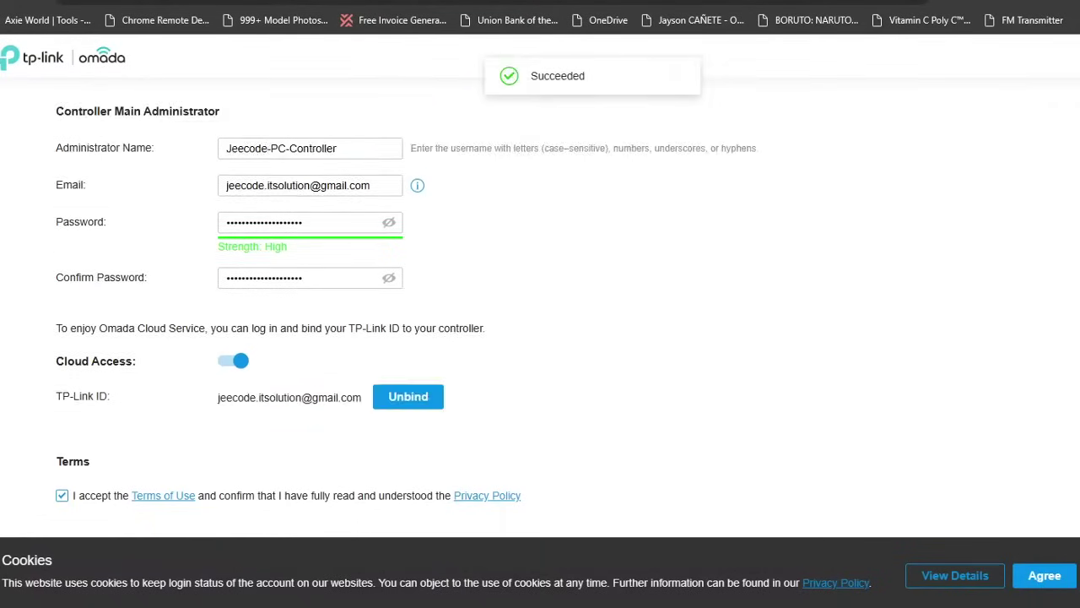
click(1044, 575)
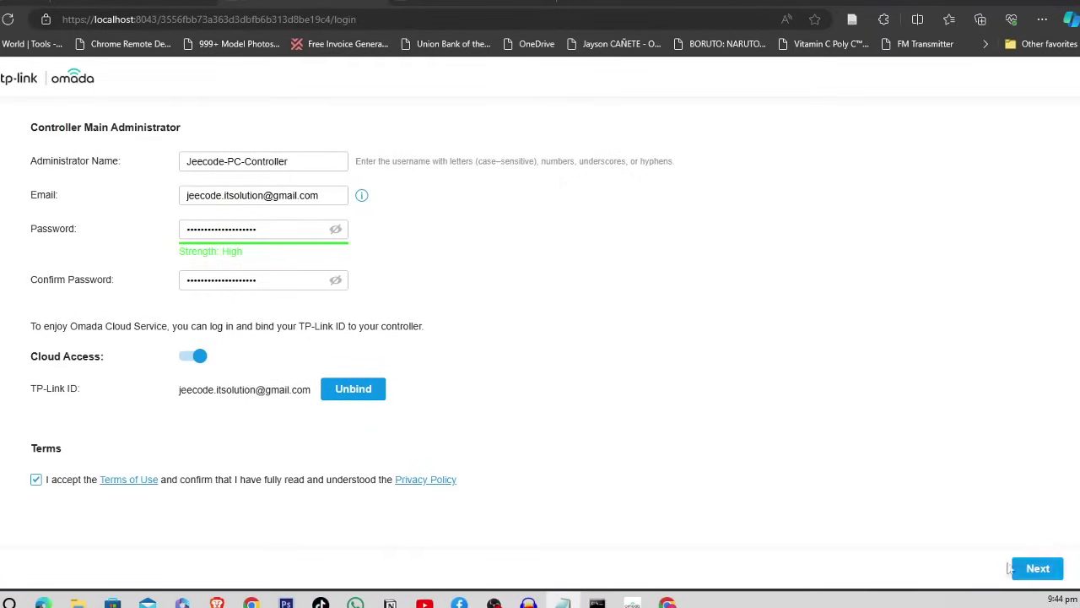
- Choose Config New Setup and rename the controller after the PC name, joined with underscores
click(1036, 570)
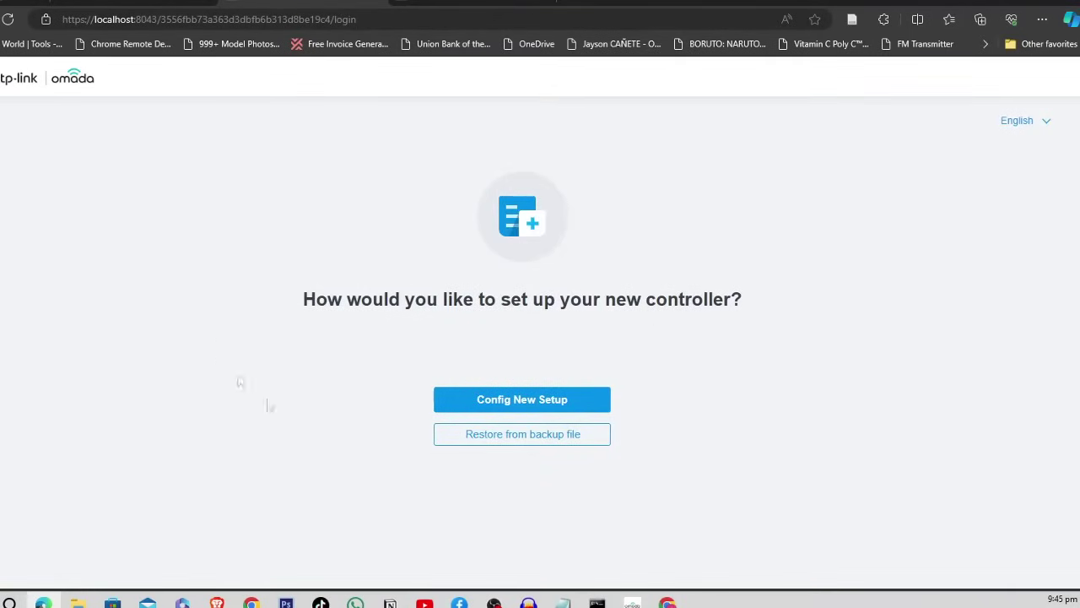
click(505, 402)
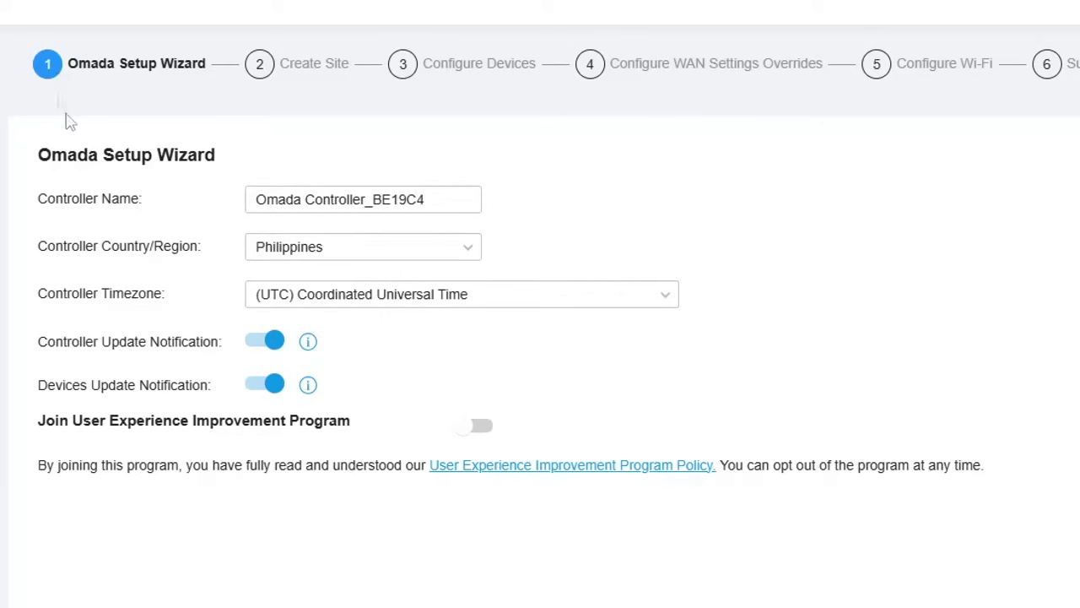
click(438, 201)
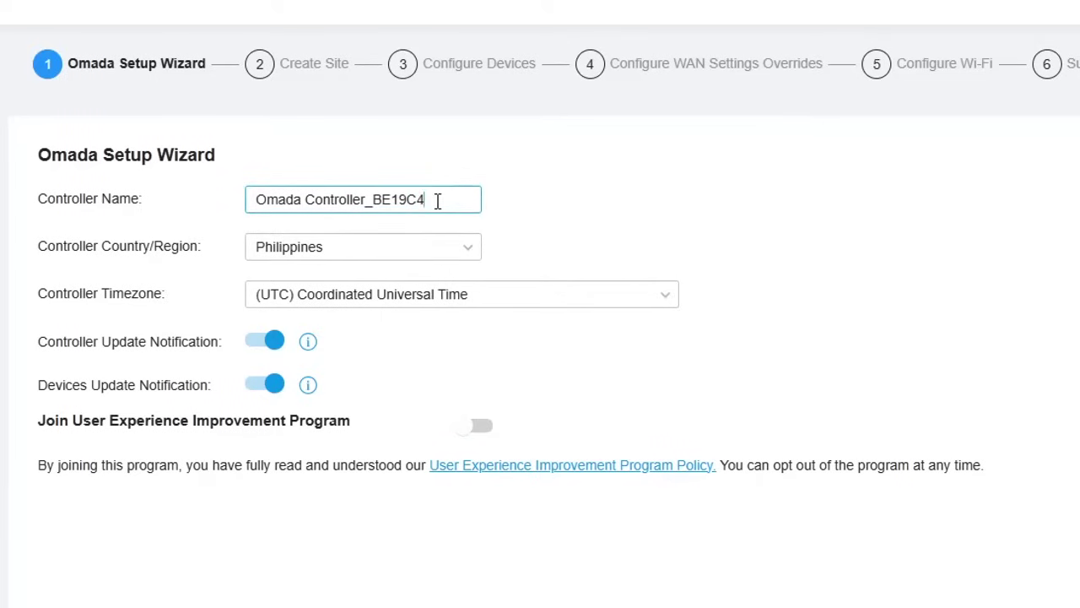
key(BackSpace)
key(BackSpace)
key(BackSpace)
key(BackSpace)
key(BackSpace)
key(BackSpace)
text(DESKTOP-6L2LC27)
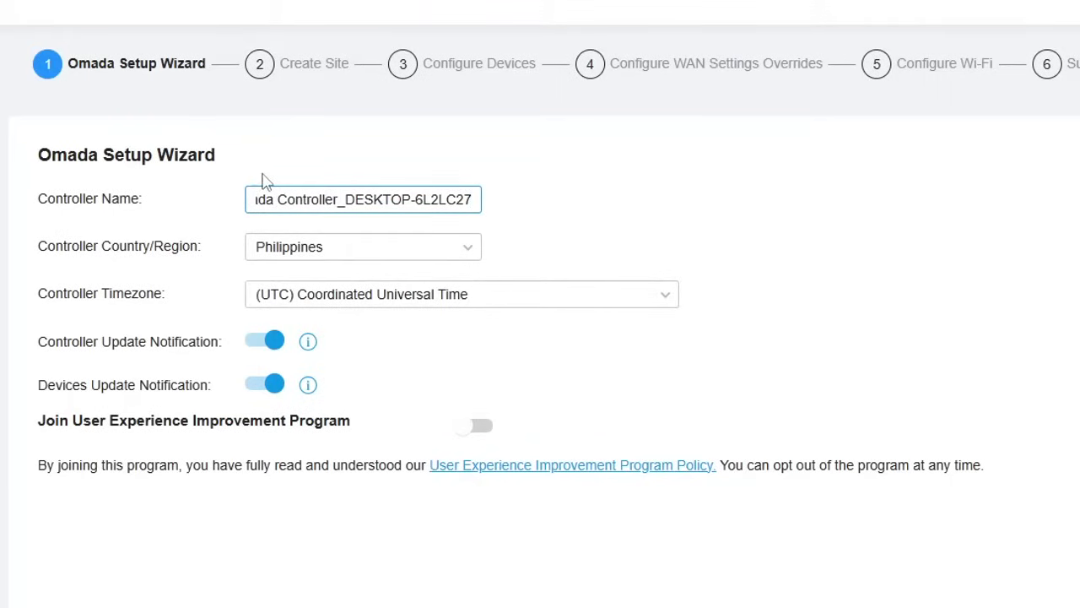
key(BackSpace)
text(_)
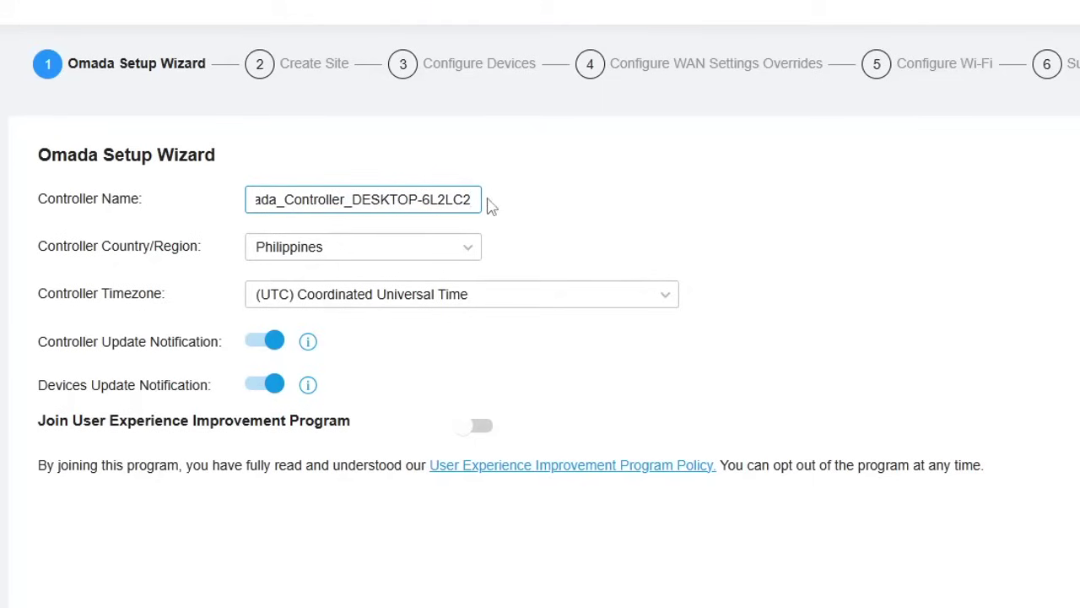
drag(472, 199, 221, 209)
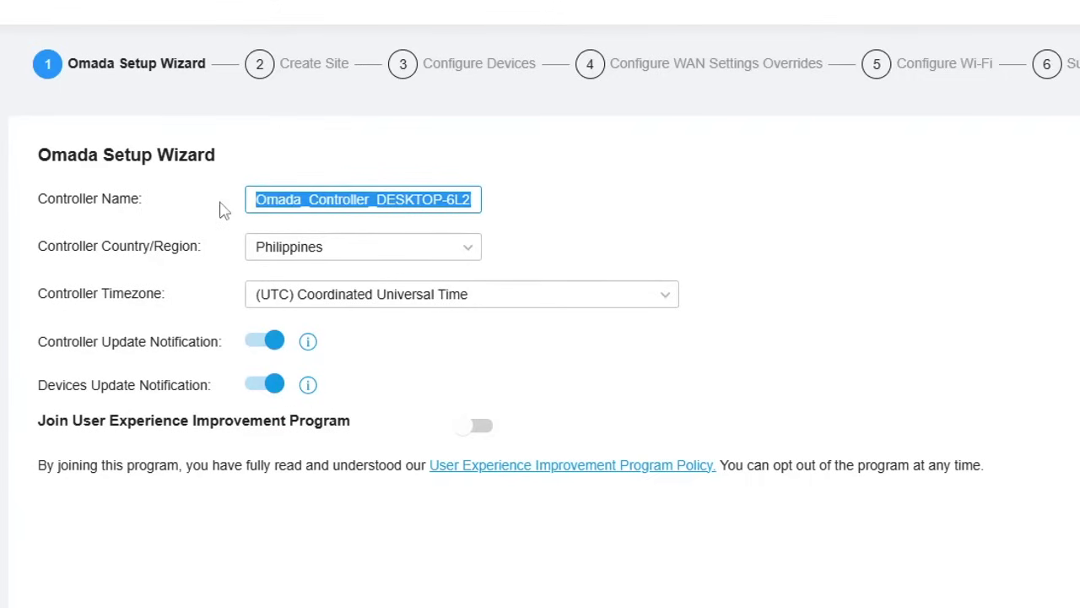
click(378, 201)
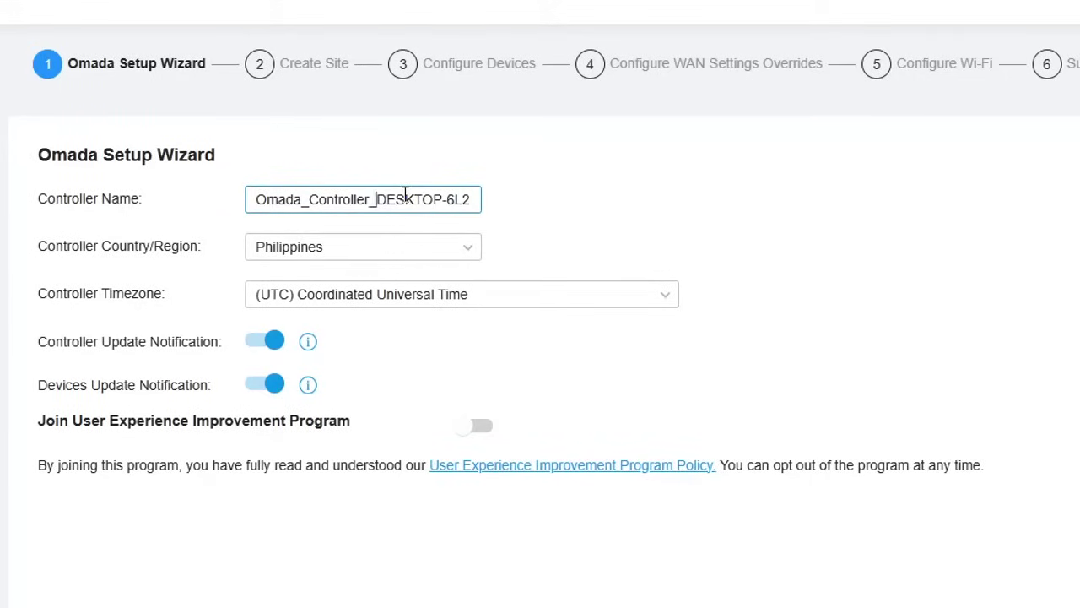
- Set the controller timezone to (UTC+08:00) Taipei and continue to Create Site
click(470, 250)
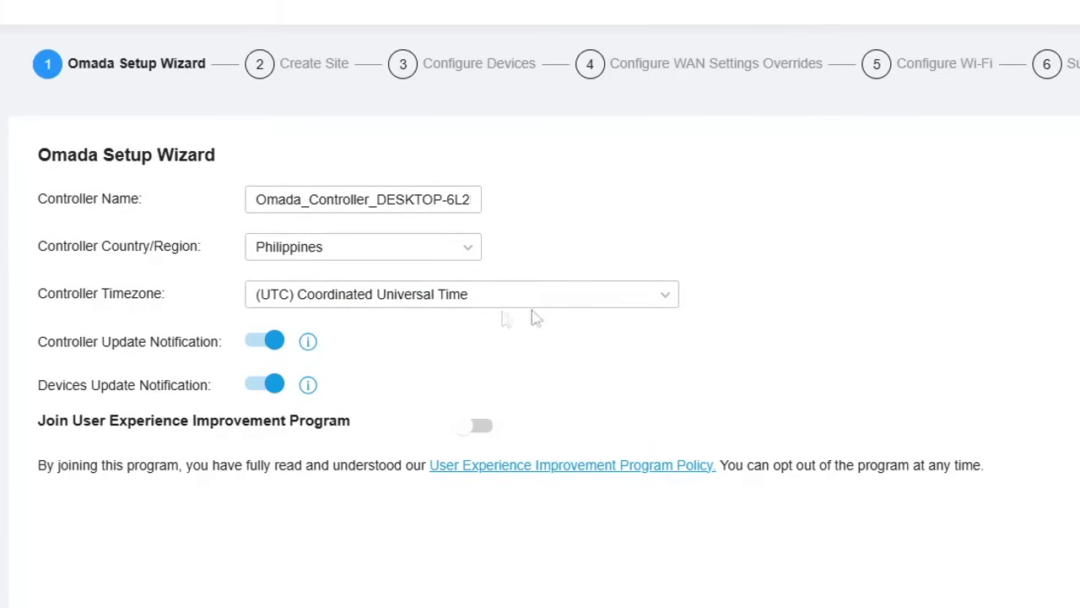
click(569, 303)
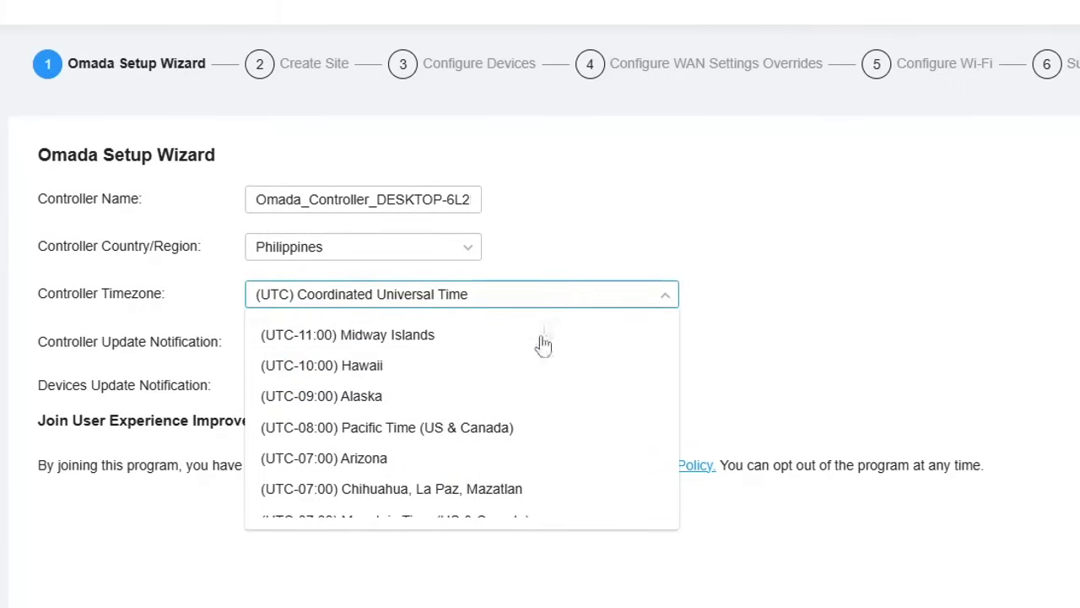
scroll(540, 361, down, 9)
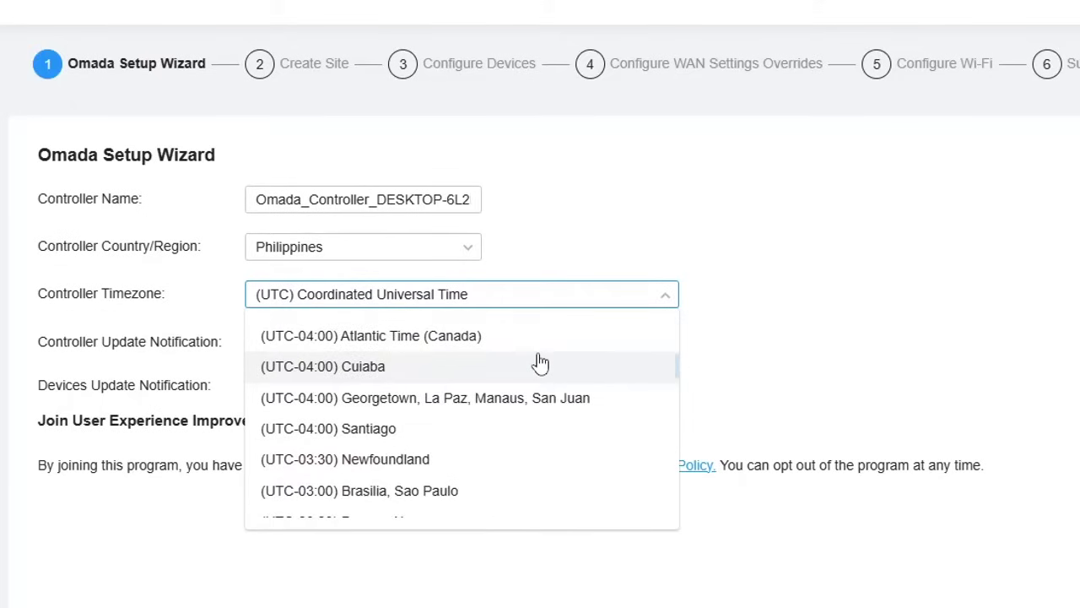
scroll(540, 361, down, 6)
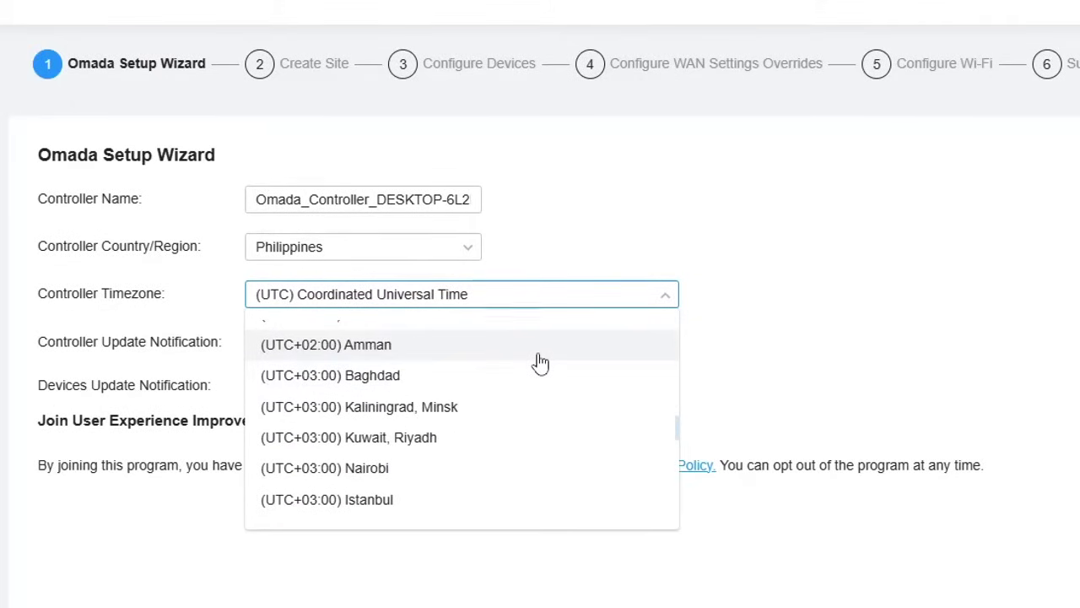
scroll(540, 361, down, 2)
scroll(540, 361, down, 2)
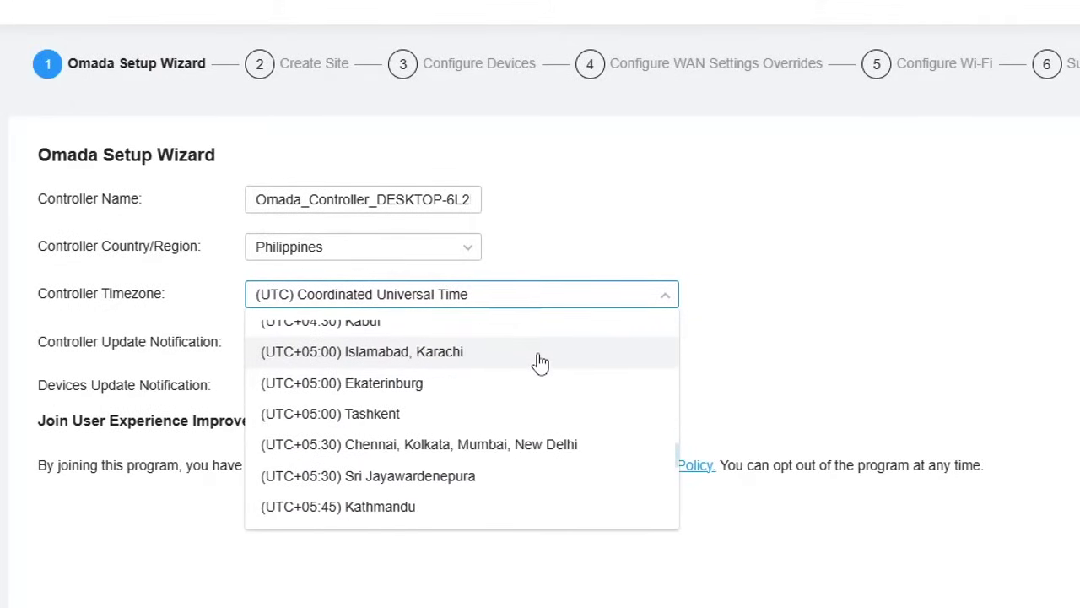
scroll(540, 361, down, 4)
scroll(540, 361, down, 5)
scroll(540, 361, up, 4)
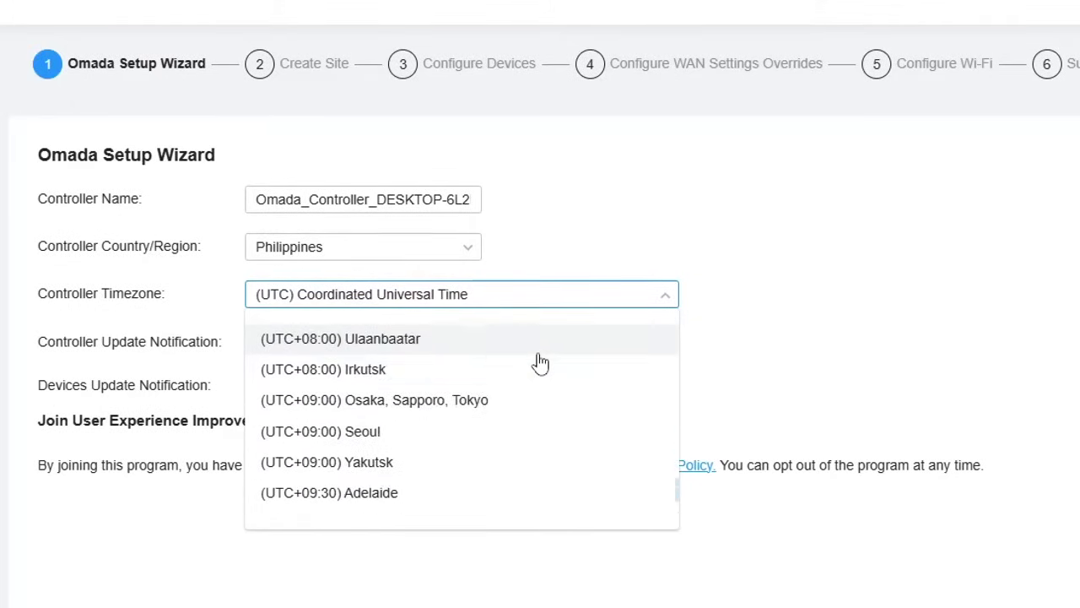
scroll(540, 361, up, 2)
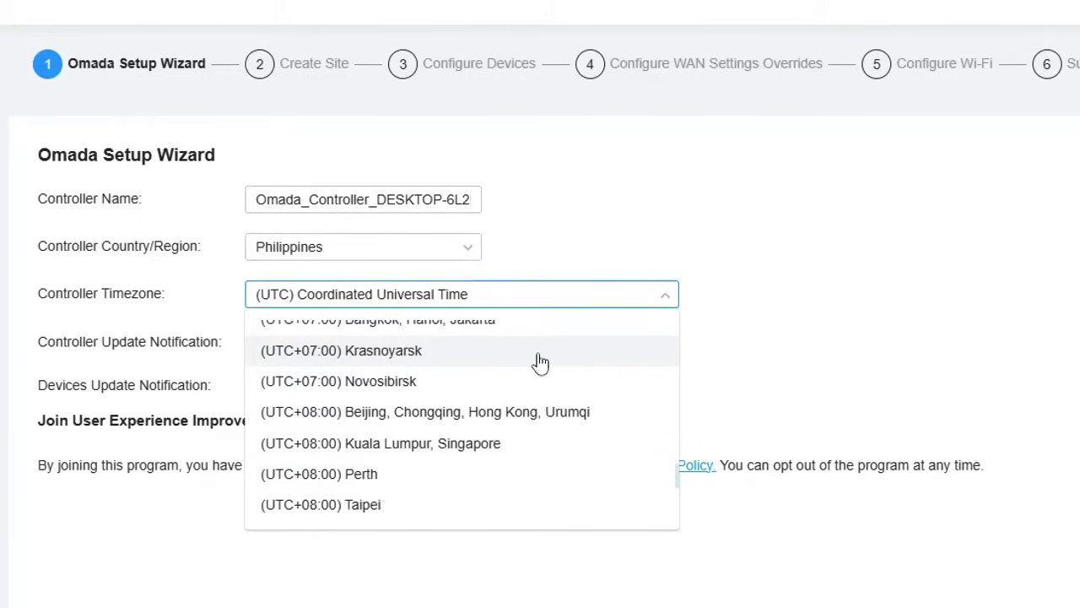
scroll(422, 465, down, 1)
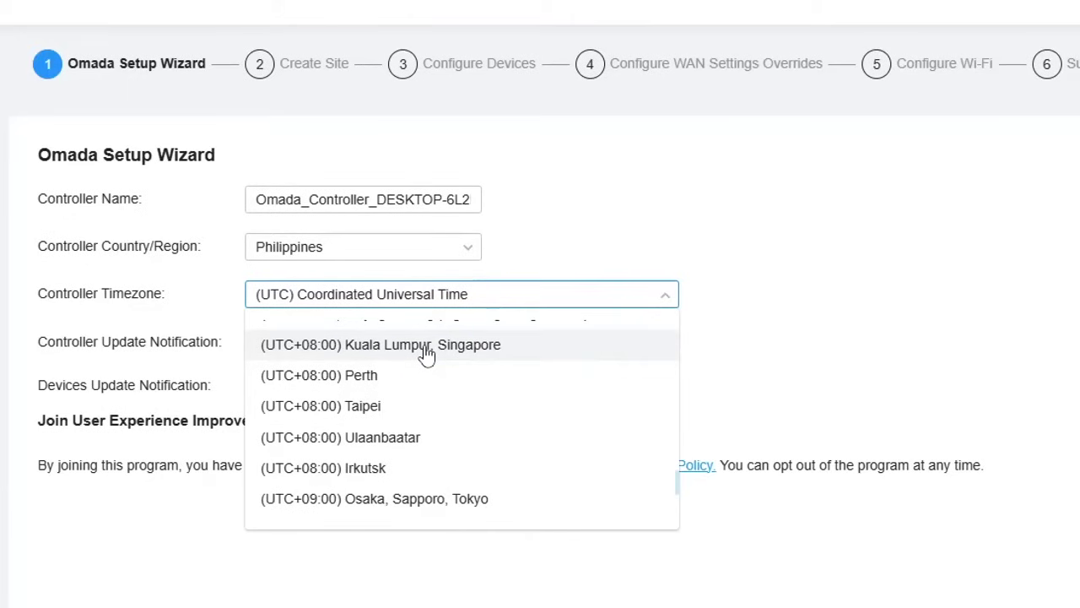
click(371, 408)
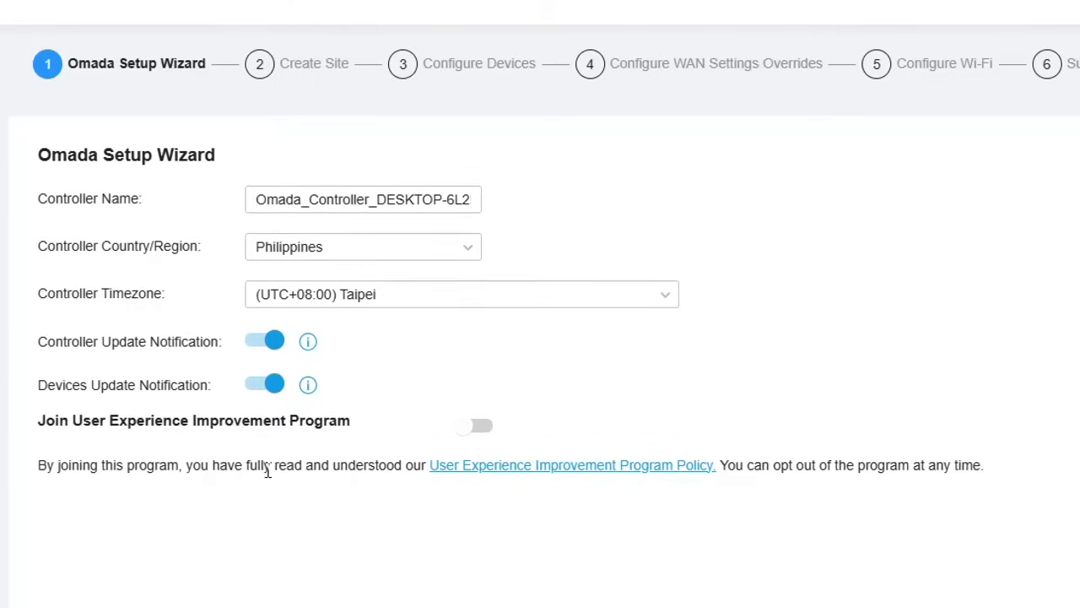
click(1002, 566)
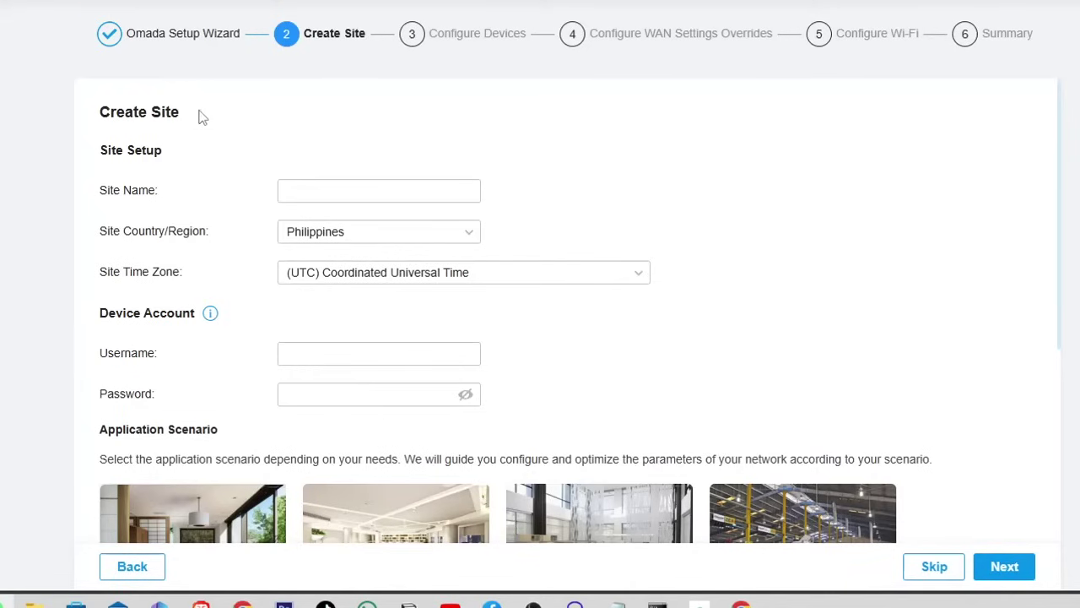
- Paste Jeecode_Wifi_Voucher_System as the site name and pick (UTC+08:00) Taipei as site time zone
click(410, 190)
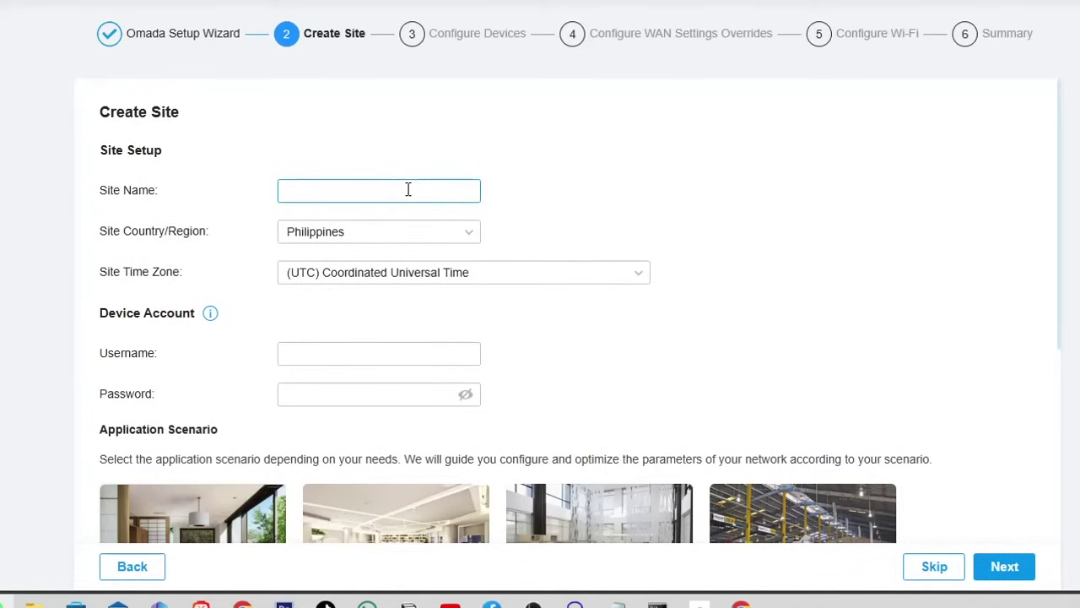
text(Jeecode_Wifi_Voucher_System)
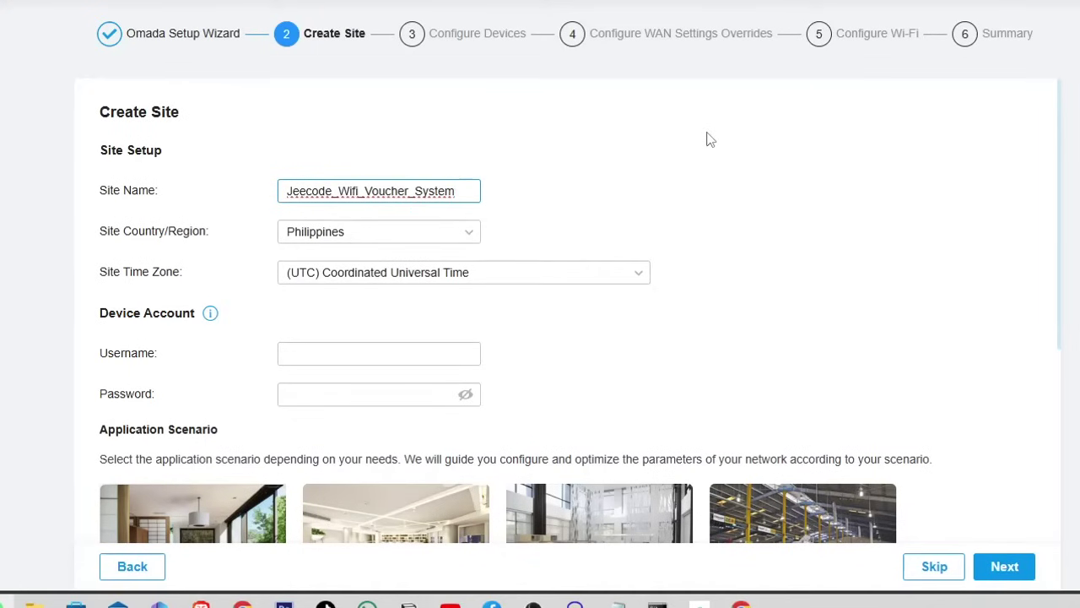
click(582, 185)
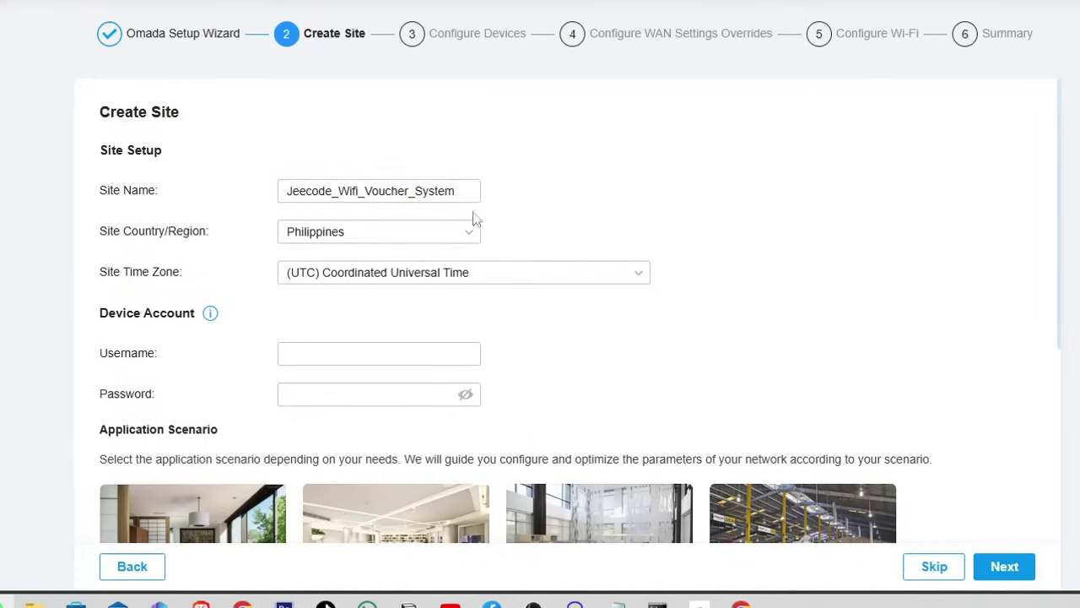
click(568, 272)
scroll(499, 357, down, 4)
scroll(499, 357, down, 1)
scroll(498, 357, up, 4)
scroll(499, 357, down, 13)
scroll(499, 357, down, 5)
scroll(499, 357, up, 2)
scroll(498, 357, down, 6)
scroll(498, 359, down, 4)
scroll(494, 360, up, 2)
scroll(495, 360, down, 1)
scroll(475, 372, up, 2)
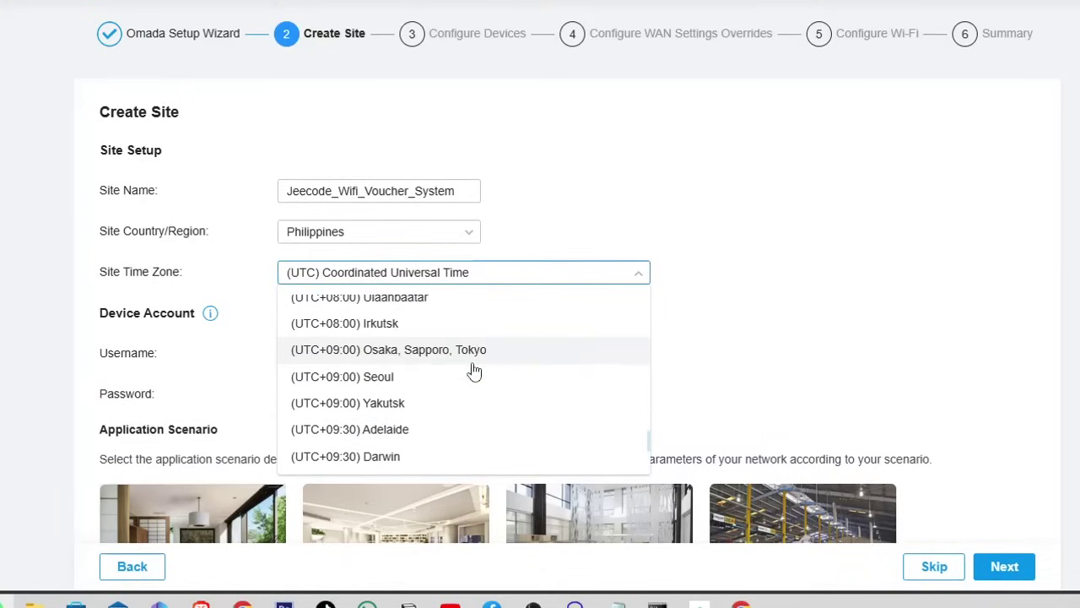
scroll(472, 370, up, 2)
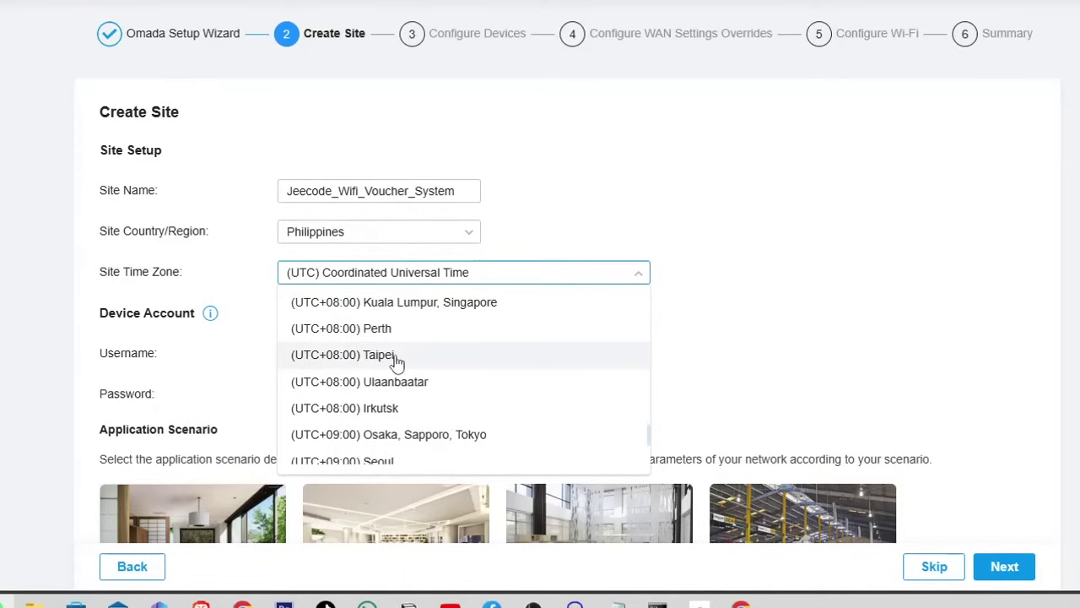
click(396, 361)
click(357, 354)
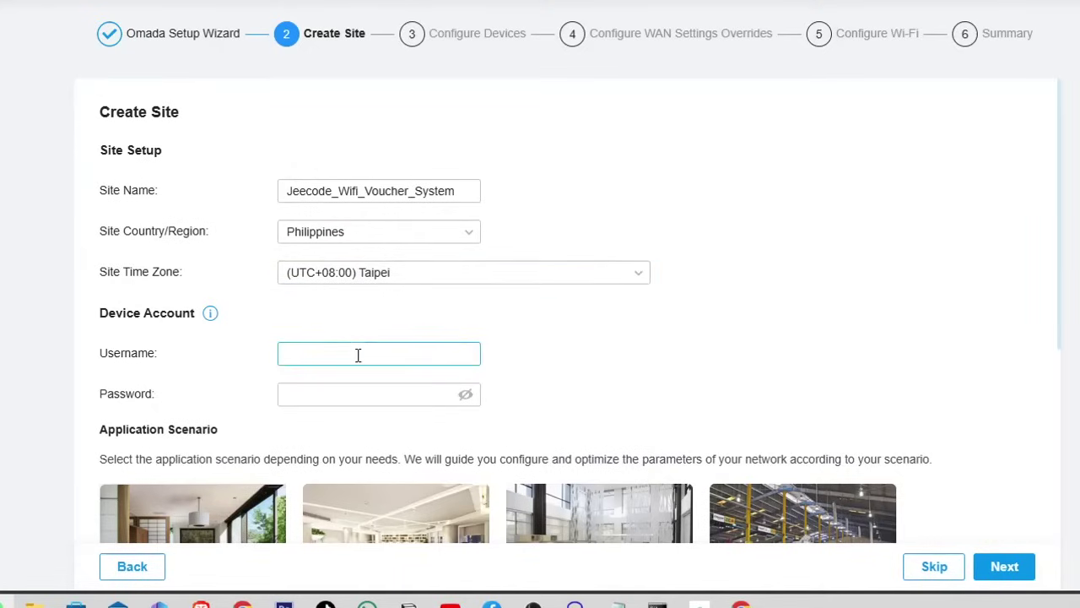
- Enter the site's device account username and password
mouse_move(214, 314)
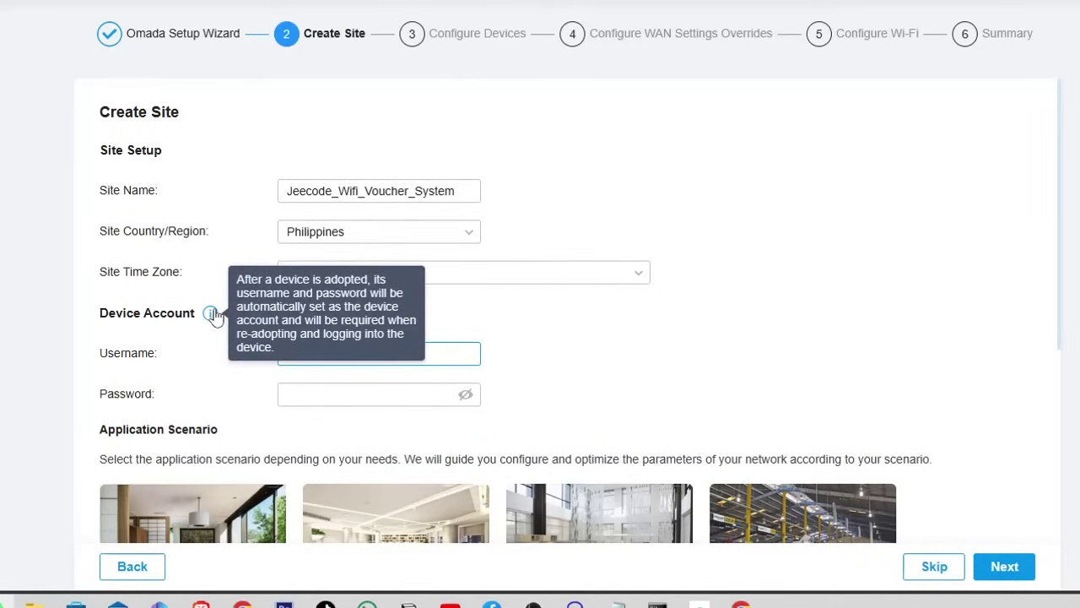
click(456, 326)
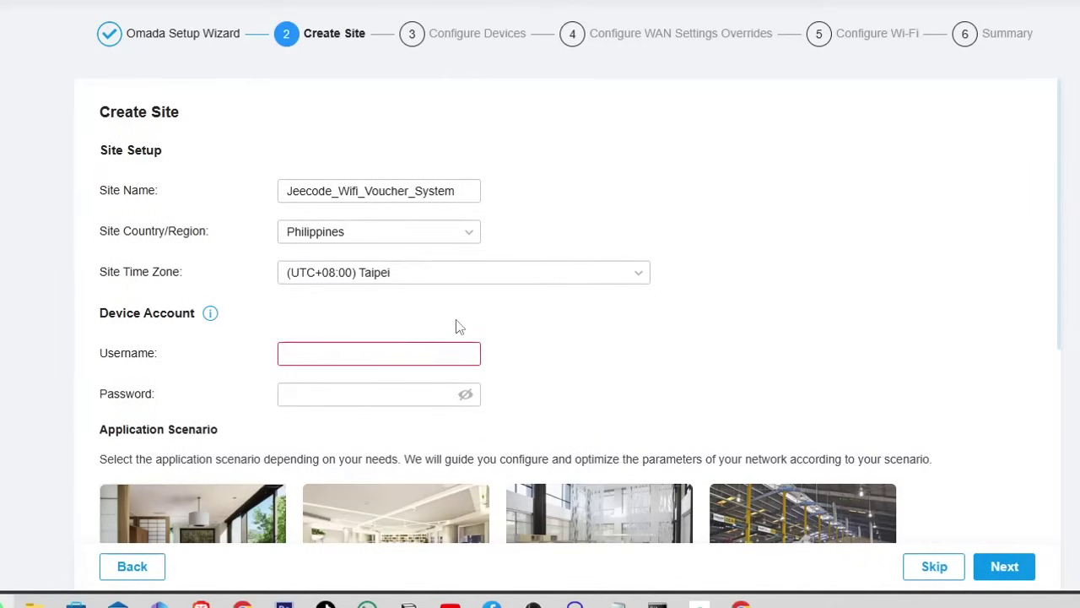
click(394, 351)
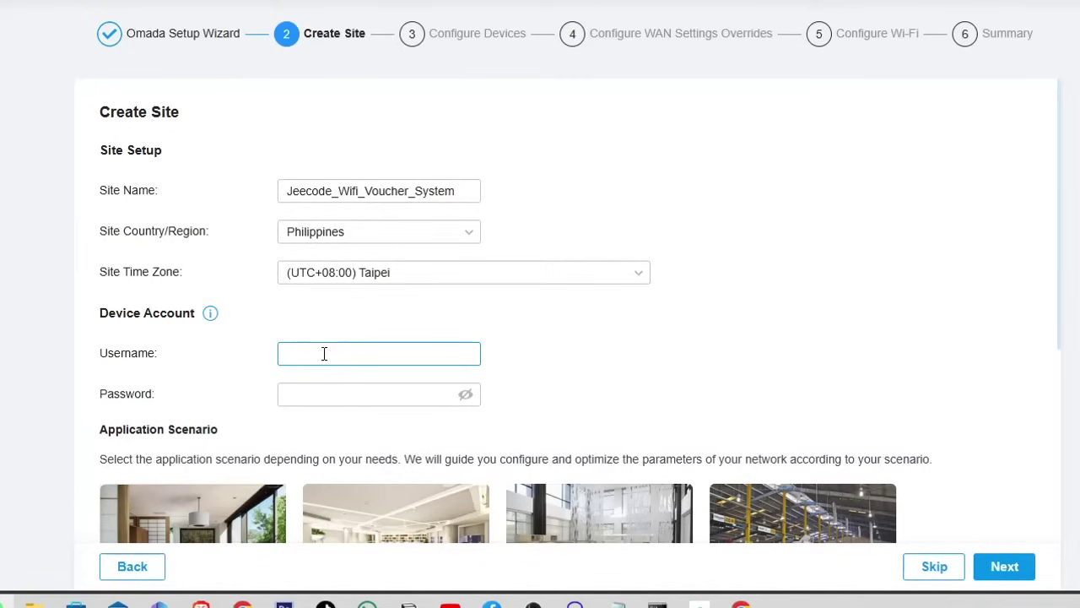
key(Tab)
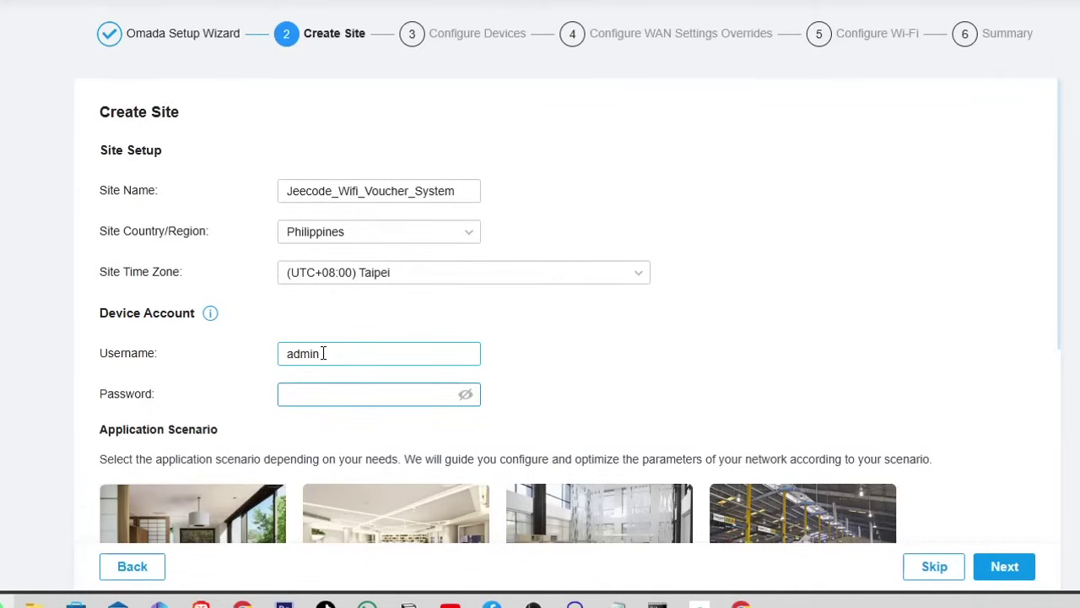
key(ctrl+v)
- Select the Home application scenario and continue to Configure Devices
scroll(651, 379, down, 1)
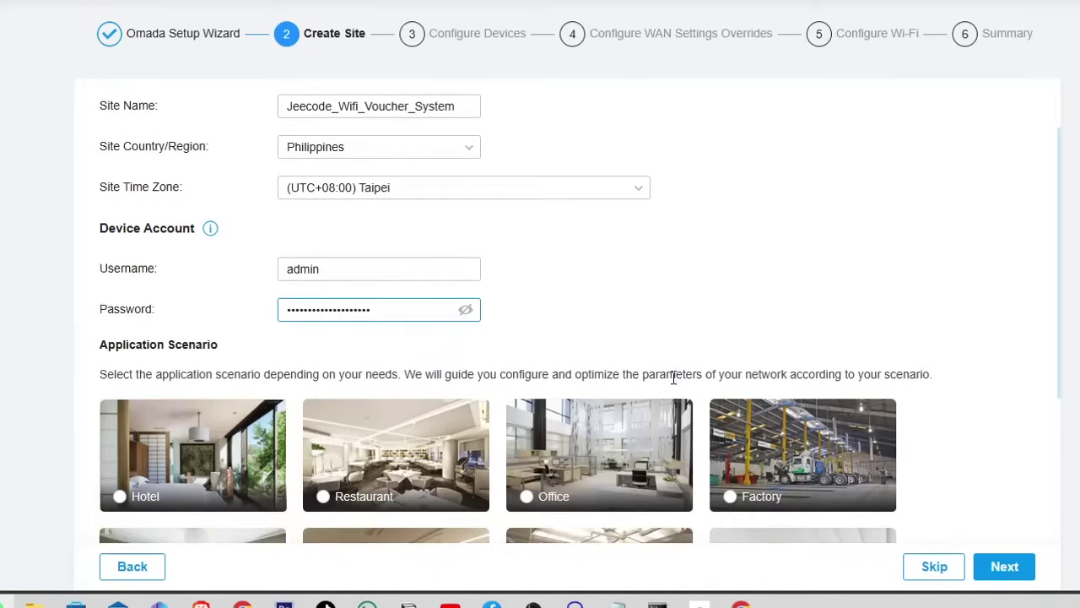
click(673, 312)
scroll(669, 306, down, 3)
scroll(670, 305, up, 4)
scroll(668, 307, down, 4)
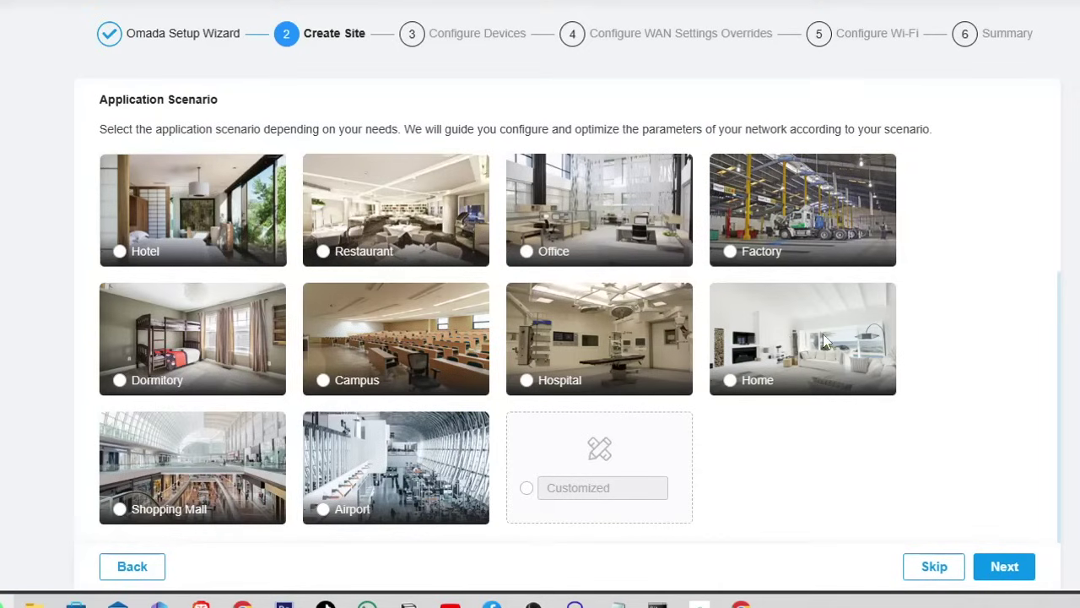
click(730, 380)
click(1005, 568)
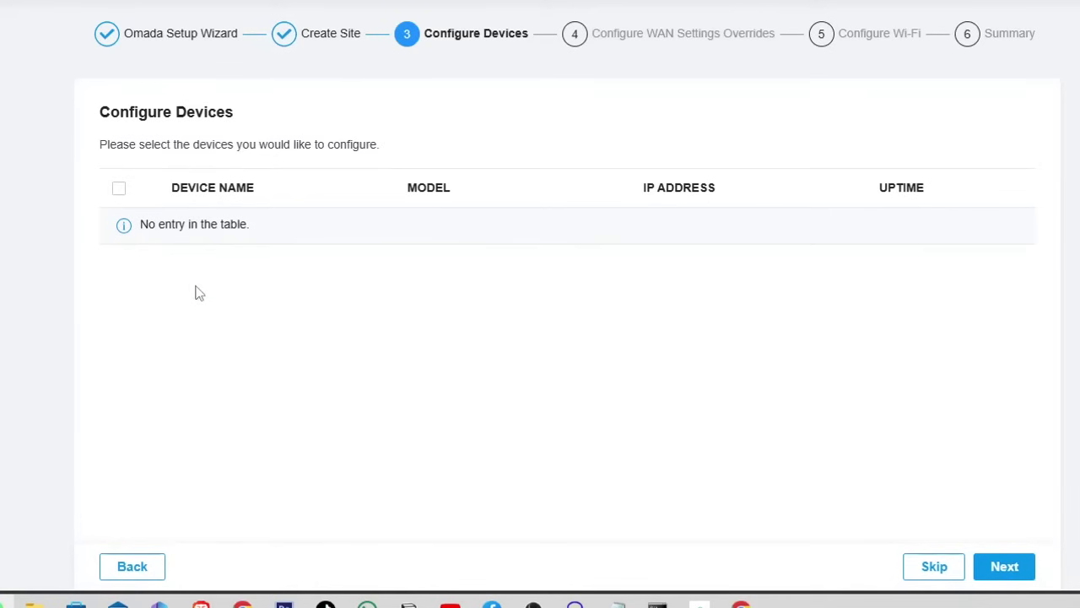
- Pass the WAN overrides step and skip Wi-Fi SSID and password setup to reach Summary
click(1001, 569)
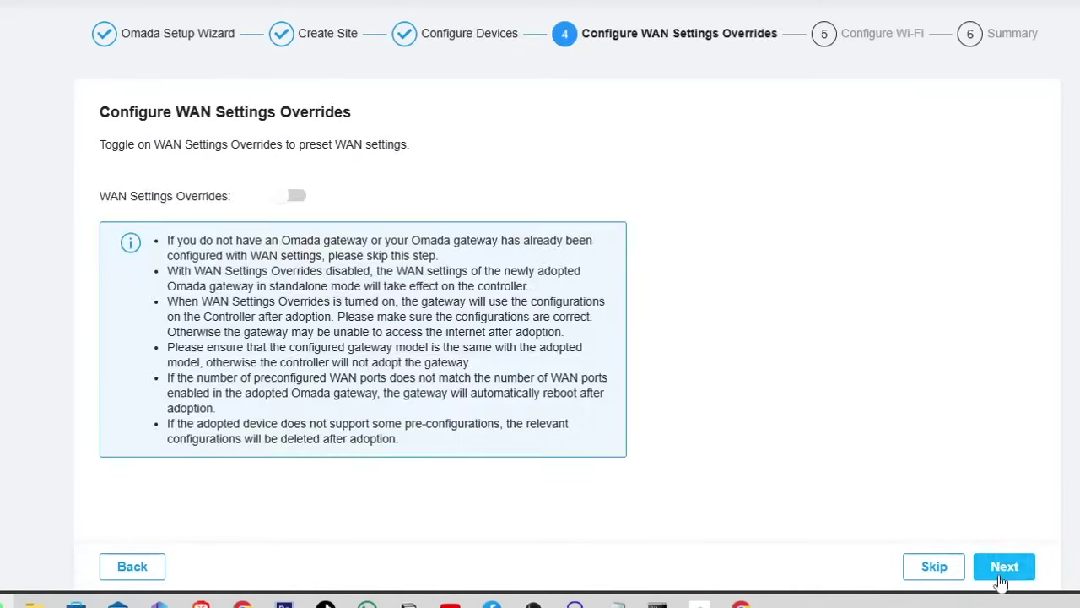
click(1001, 569)
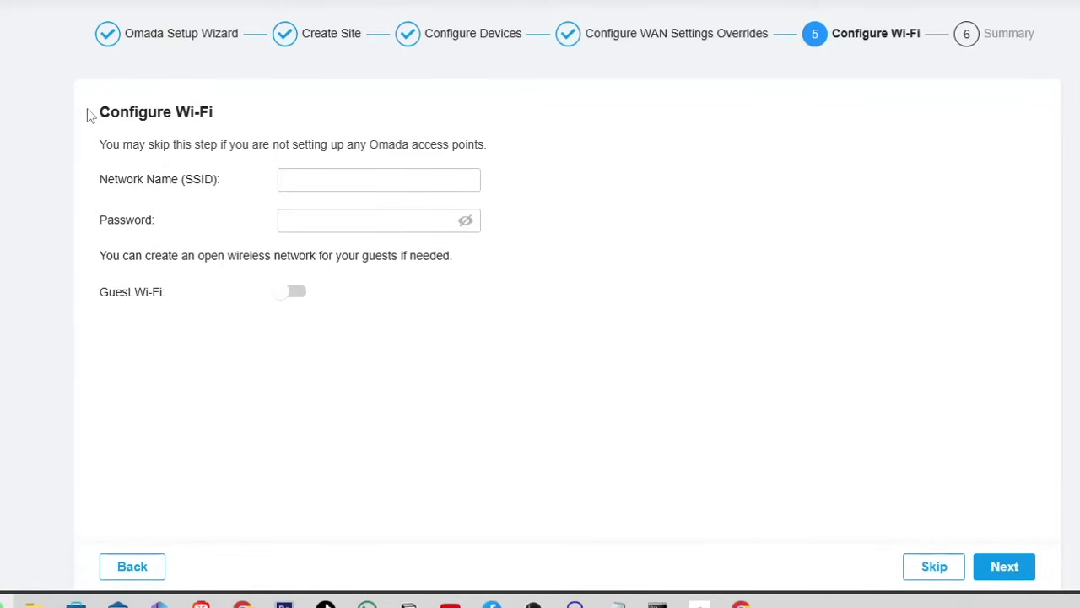
click(315, 174)
click(313, 222)
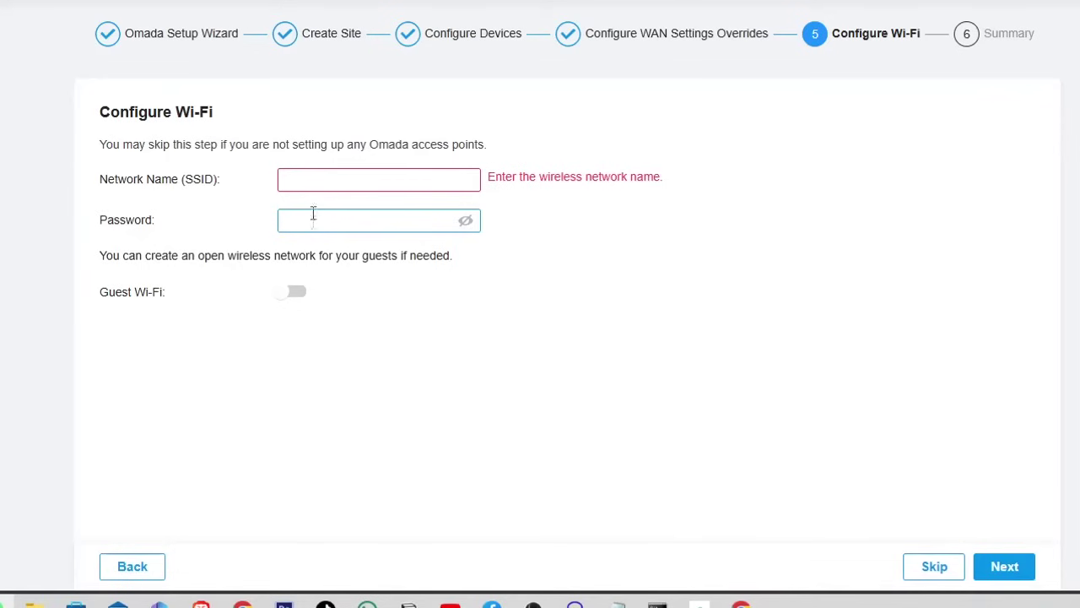
click(400, 172)
click(553, 167)
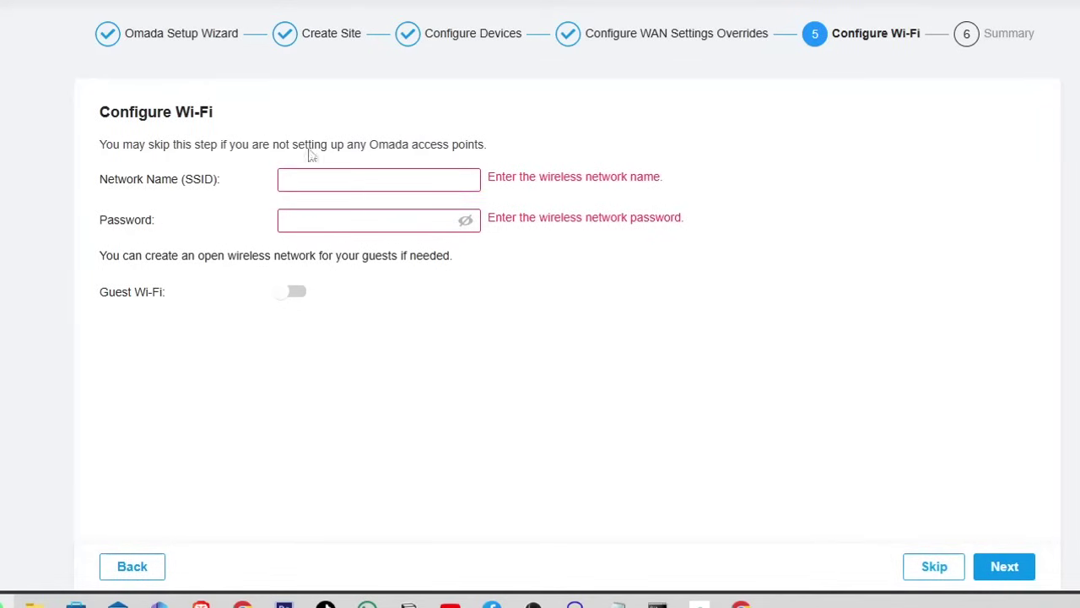
click(924, 572)
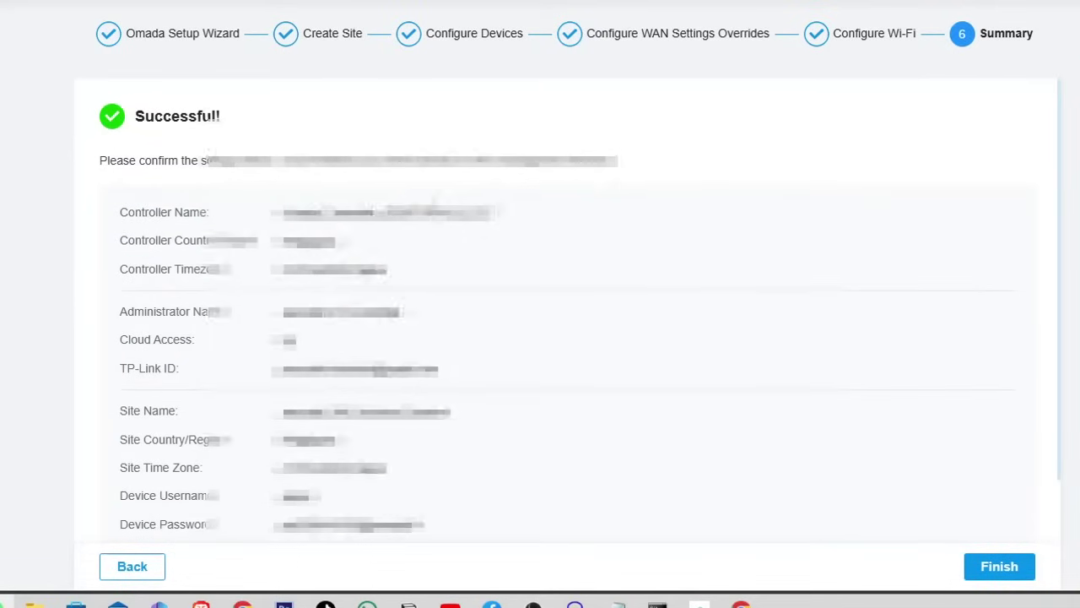
- Finish the wizard from the Summary step and wait for the SDN Controller login page
scroll(125, 346, down, 1)
scroll(540, 321, up, 1)
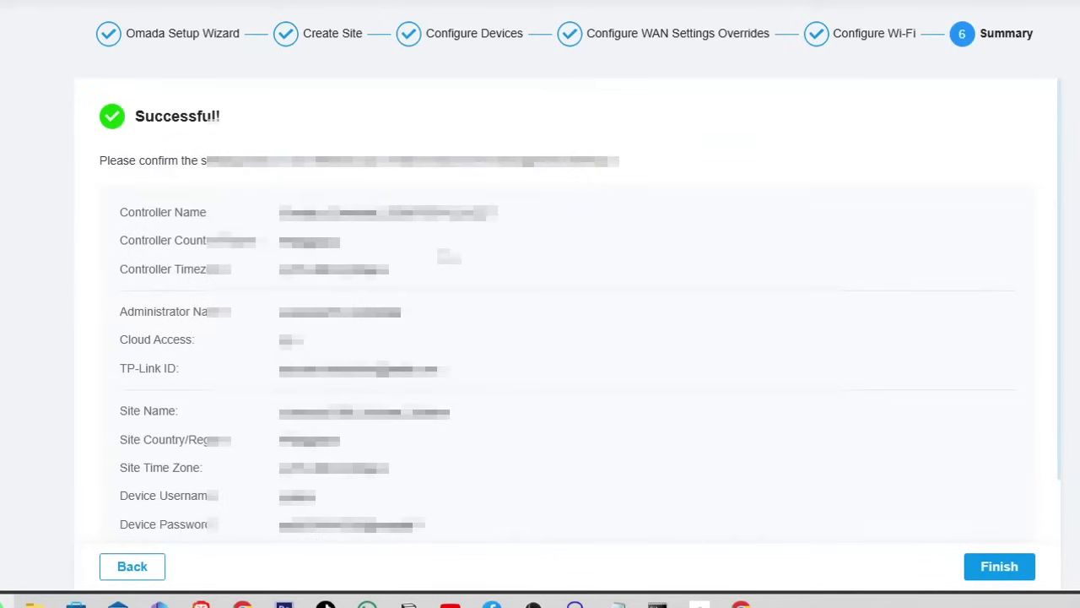
click(998, 567)
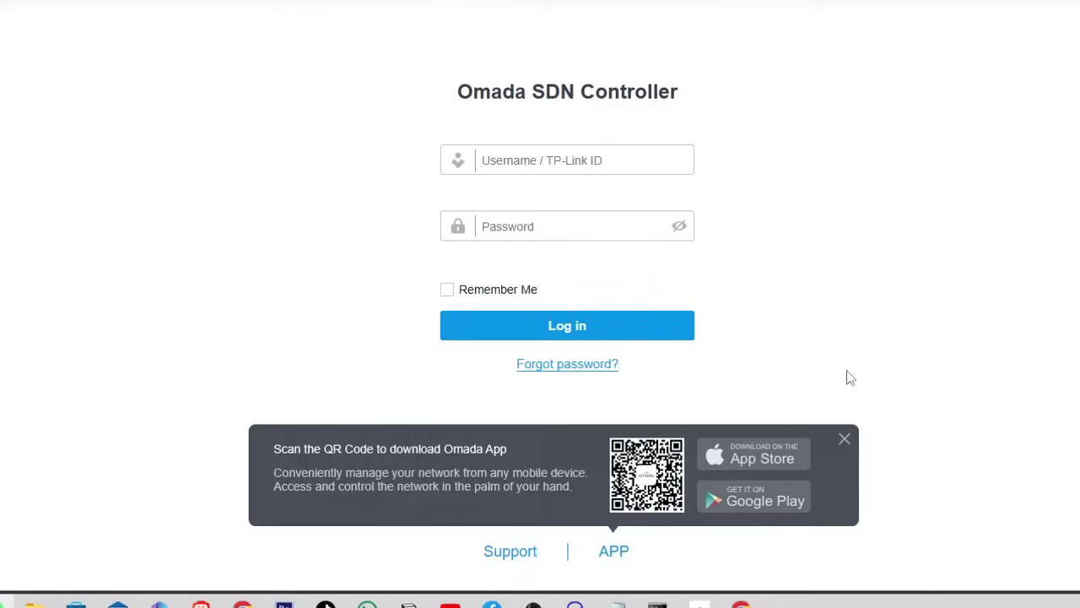
- Dismiss the app download banner and log in with the saved controller credentials
click(845, 442)
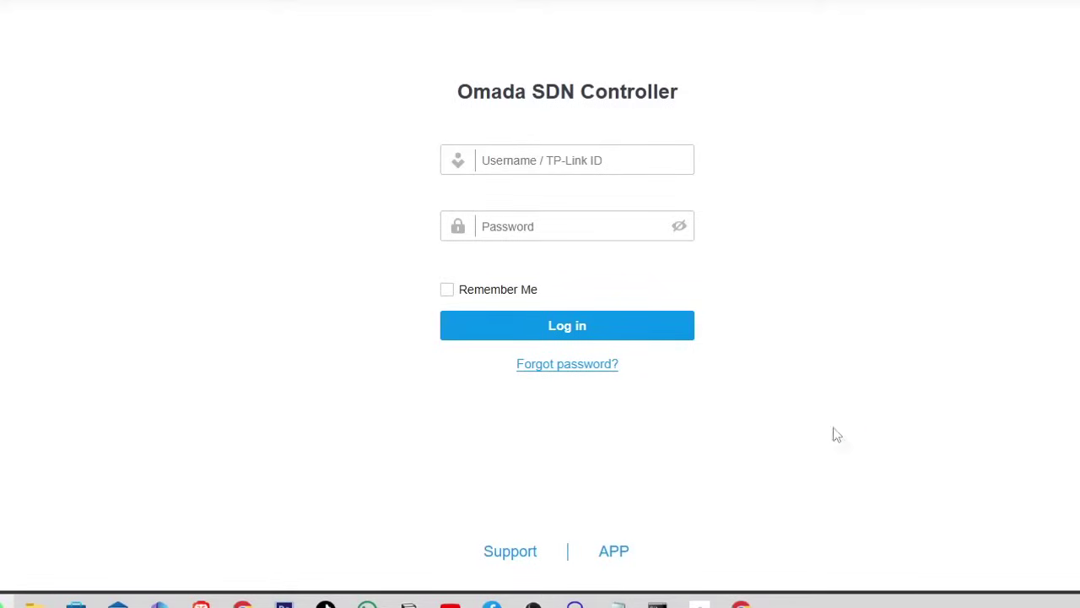
click(581, 154)
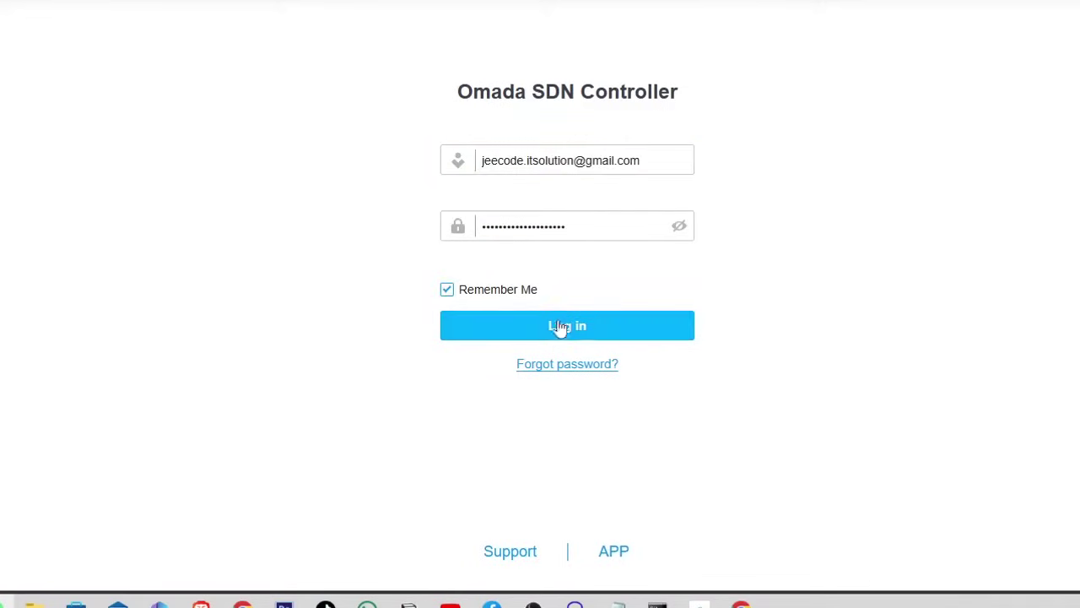
click(565, 327)
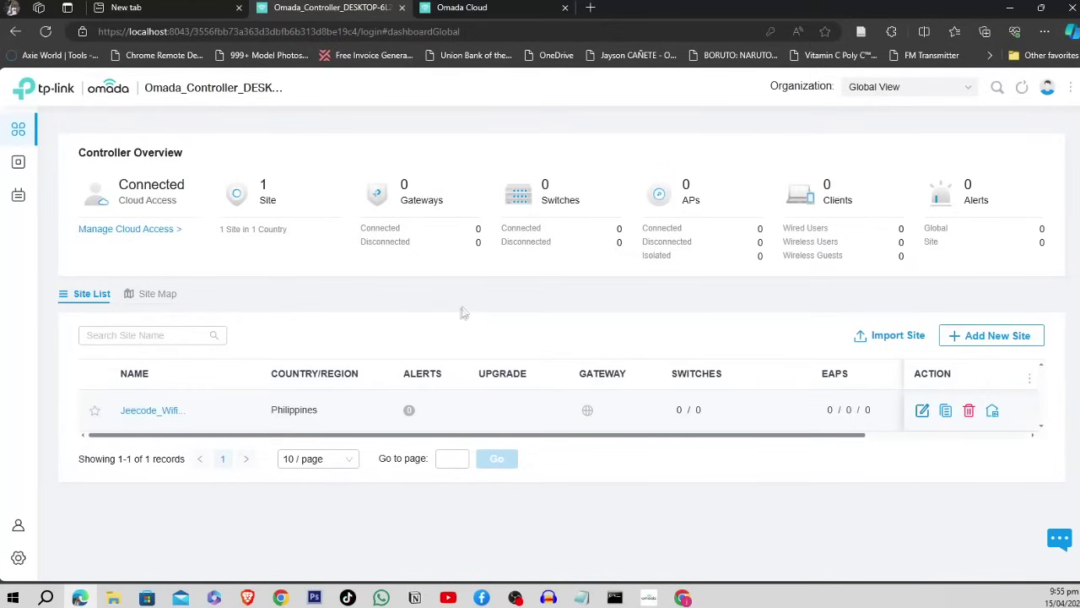
- Show the Unknown Devices list with the pending EAP110-Outdoor at 192.168.100.17, zoomed out
mouse_move(25, 169)
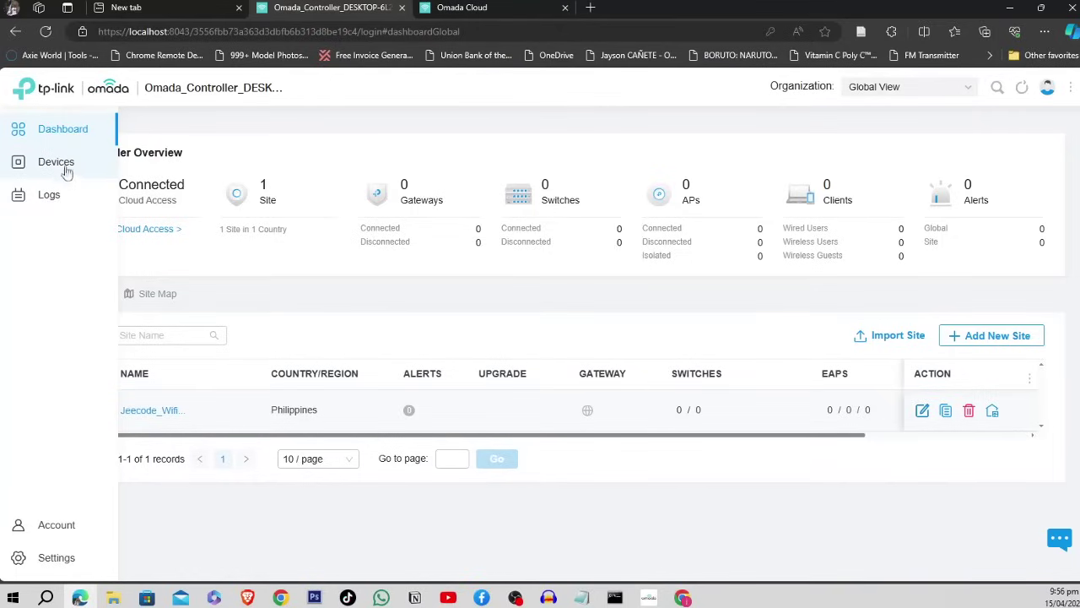
click(53, 168)
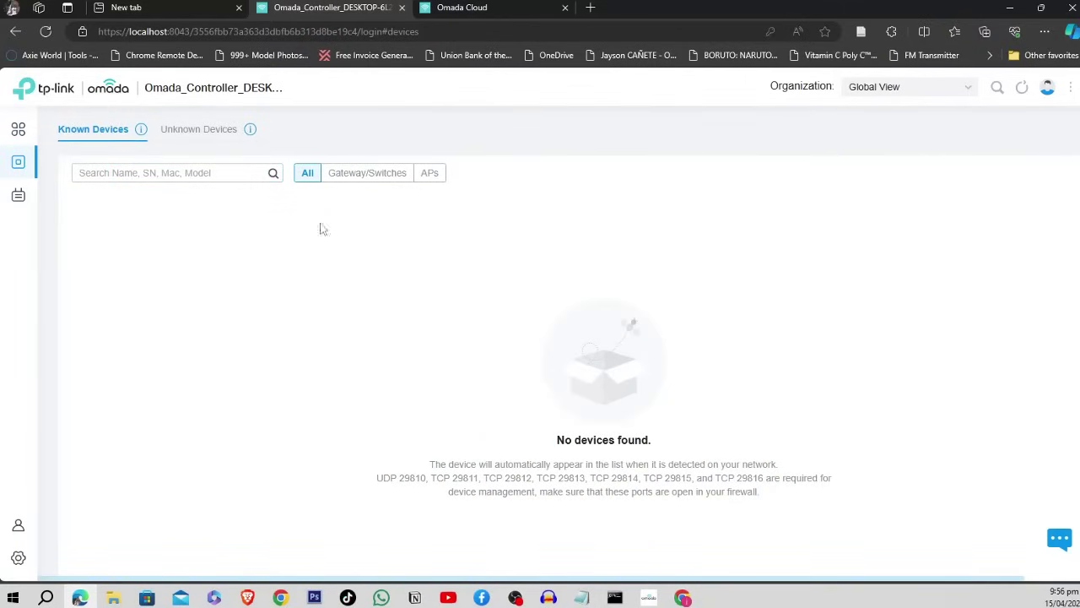
click(189, 134)
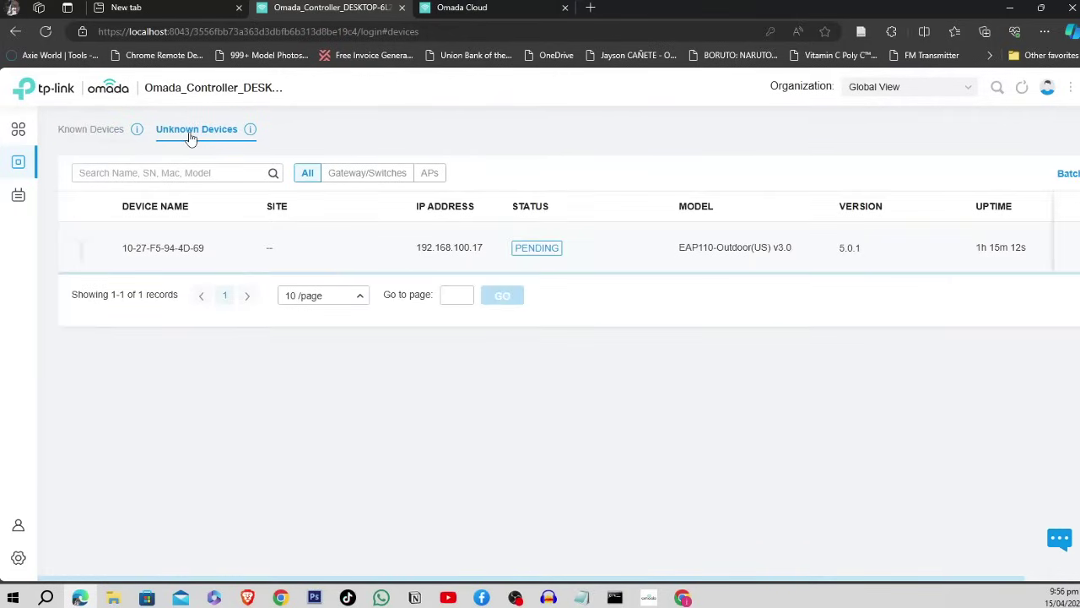
click(168, 248)
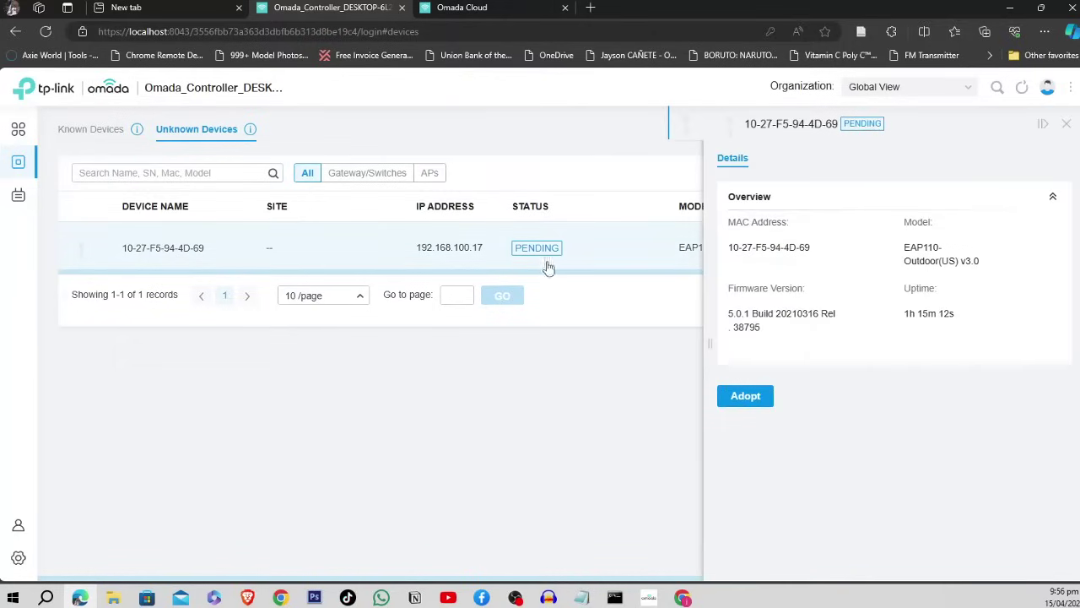
click(1067, 125)
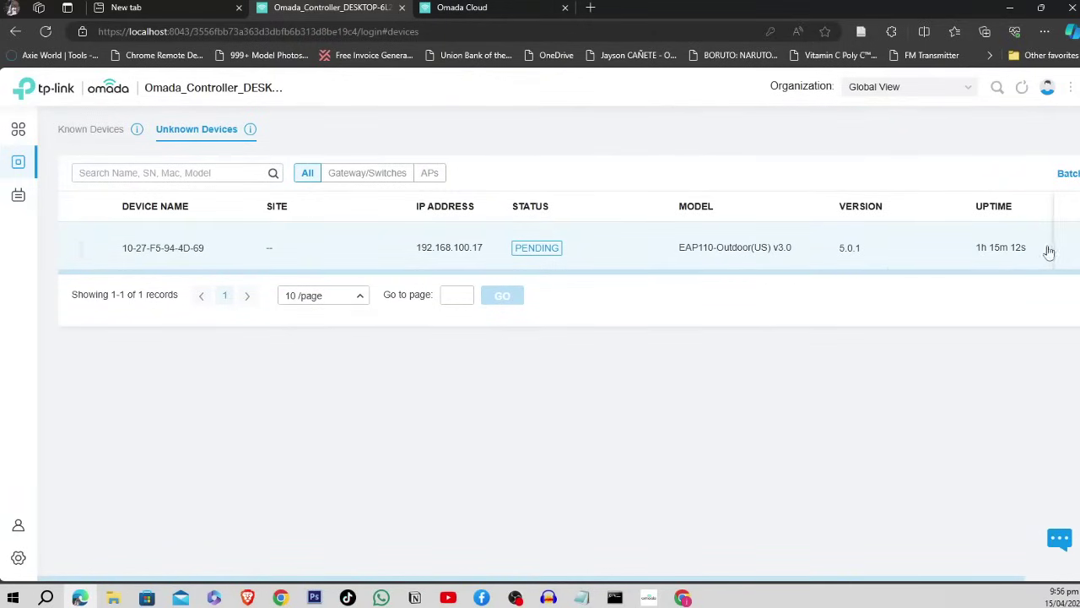
key(ctrl+minus)
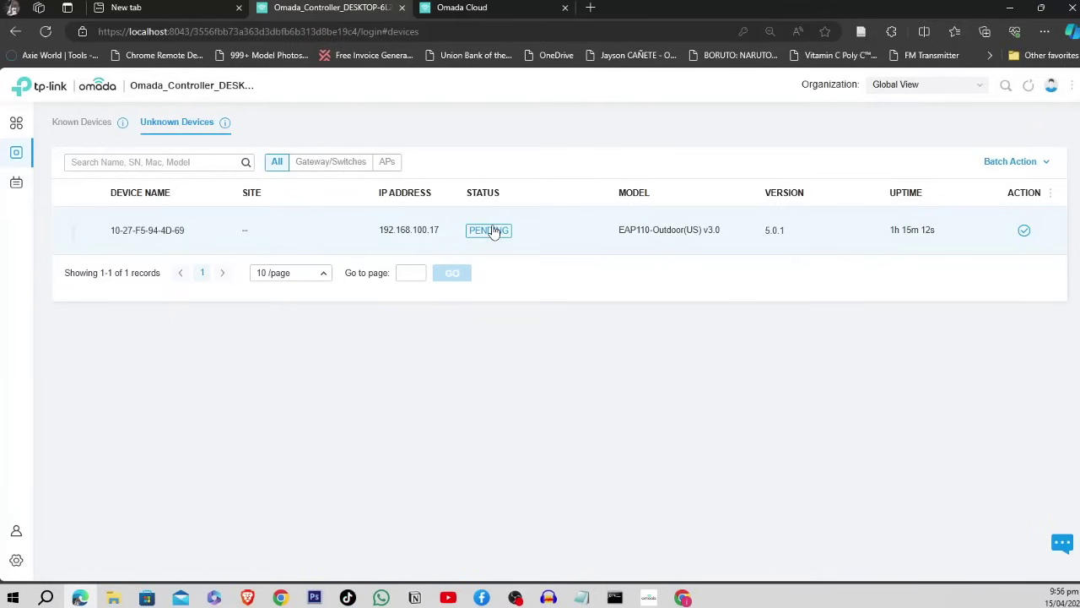
- Adopt the pending EAP110-Outdoor access point, choosing site Jeecode_Wifi_Voucher_System
click(1024, 231)
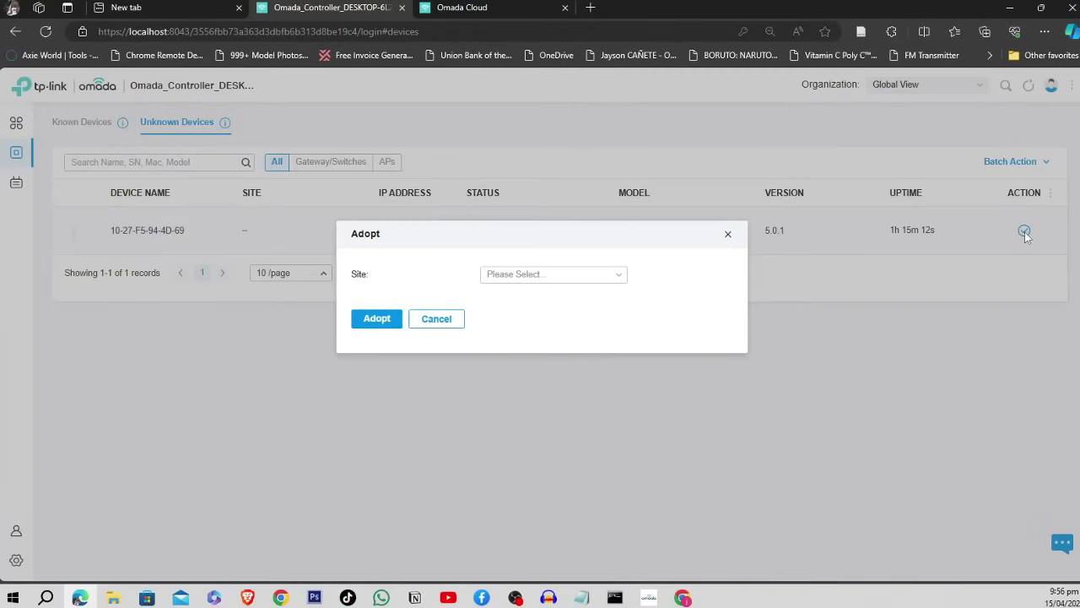
click(589, 279)
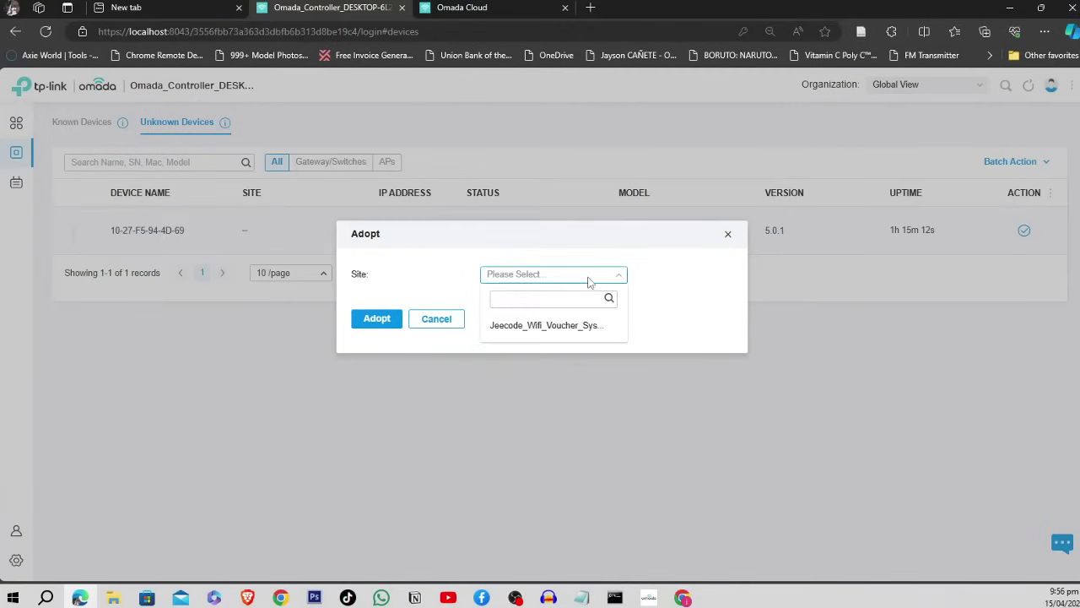
click(565, 325)
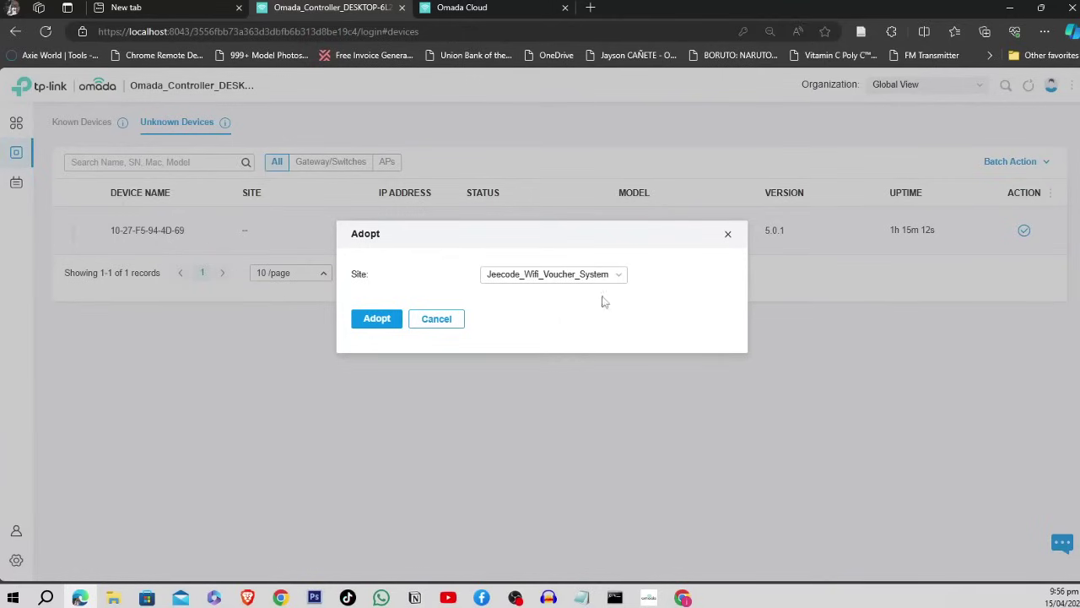
click(374, 319)
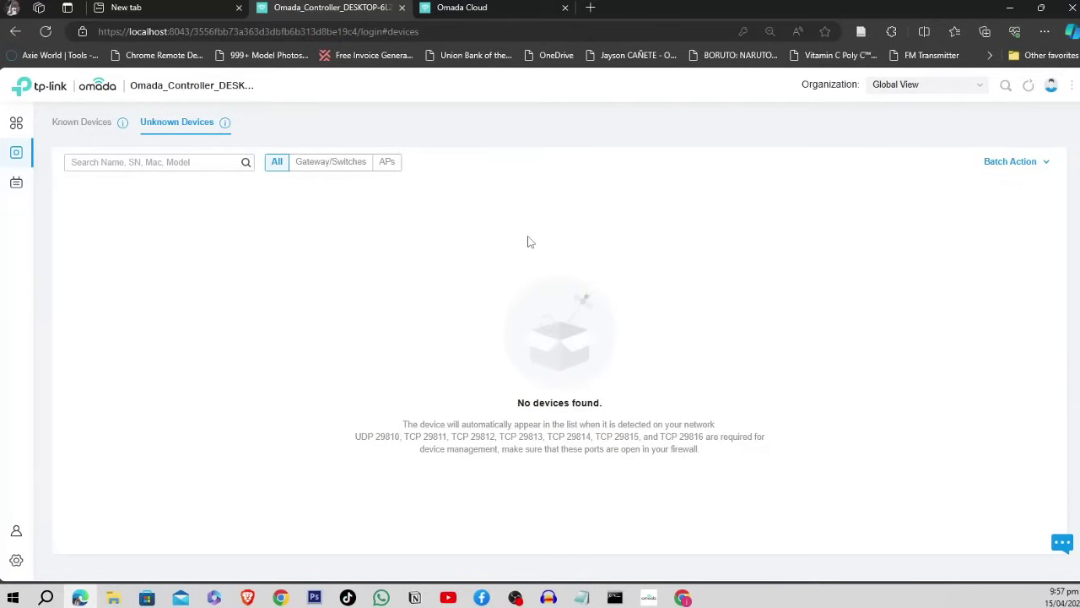
- Find the disconnected EAP110-Outdoor under Known Devices and view its Config settings
click(91, 126)
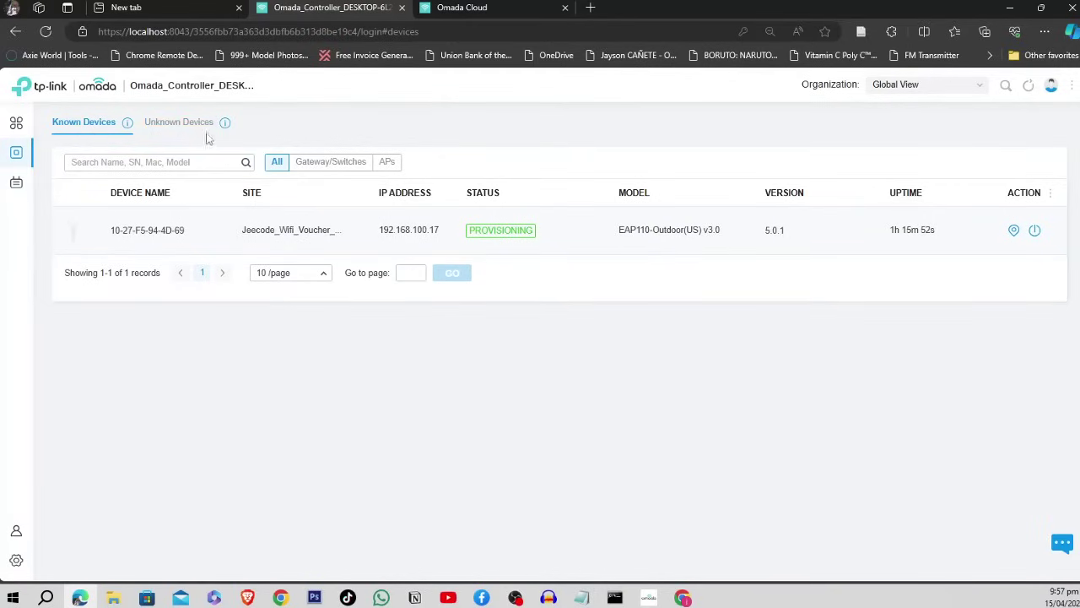
click(189, 123)
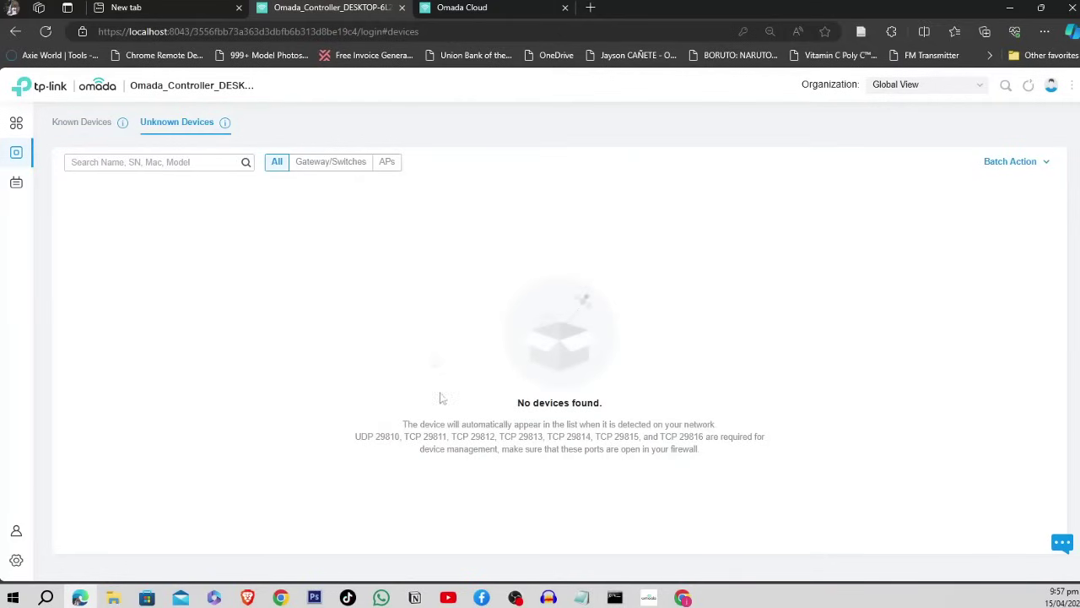
click(89, 127)
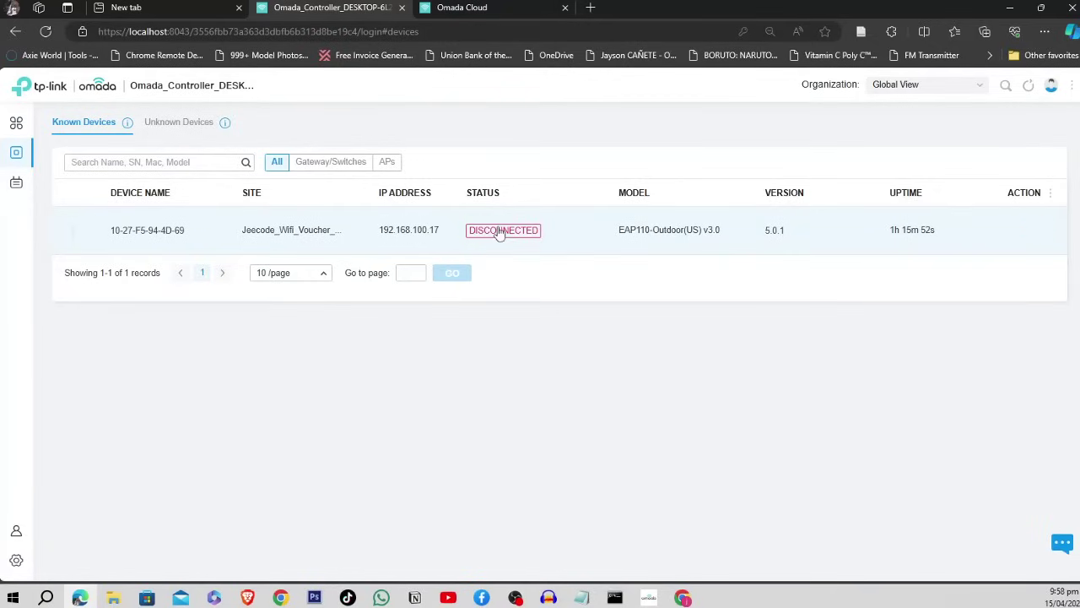
click(500, 233)
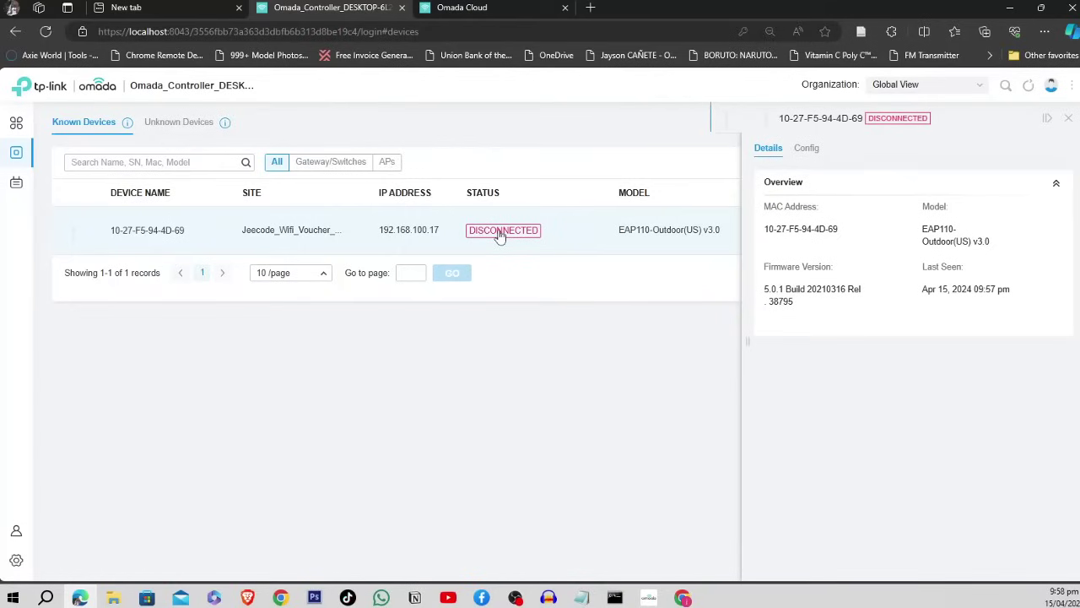
click(807, 150)
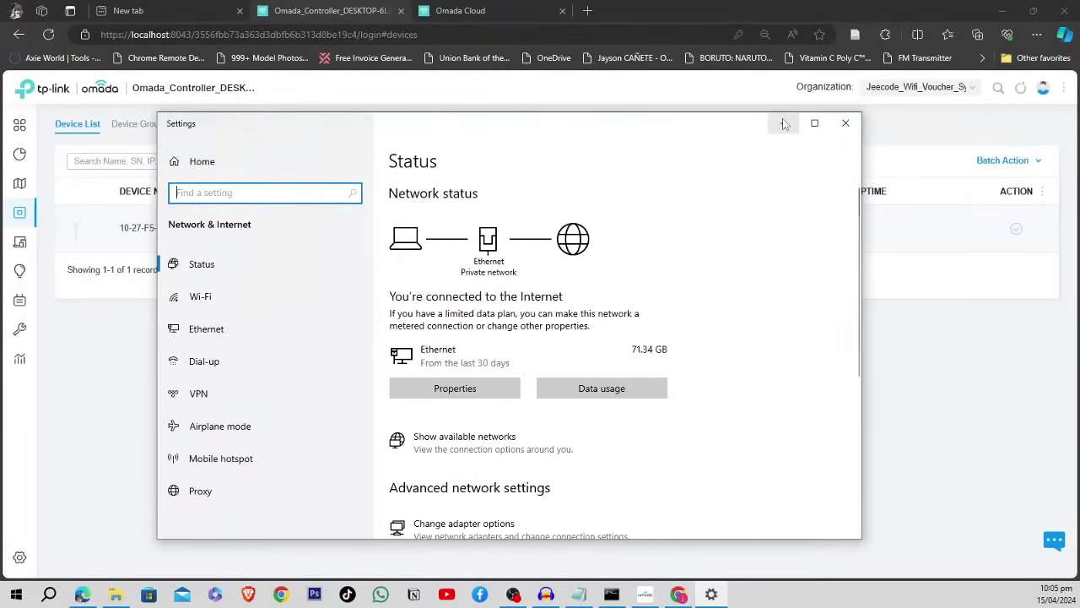
- Minimize the network Settings window, briefly open Copilot, then return to the Omada tab
click(784, 124)
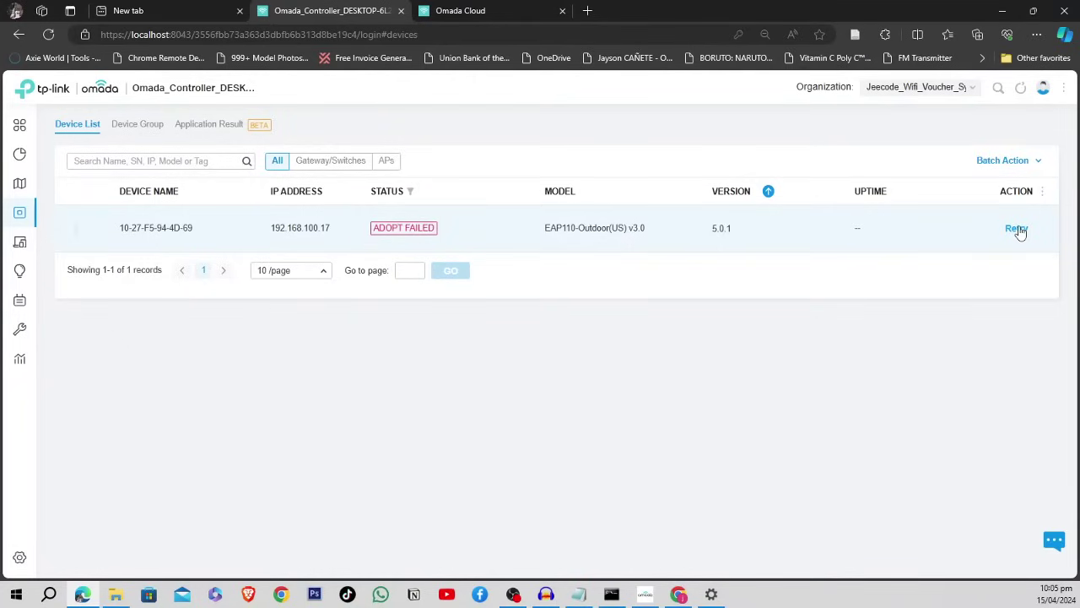
click(155, 13)
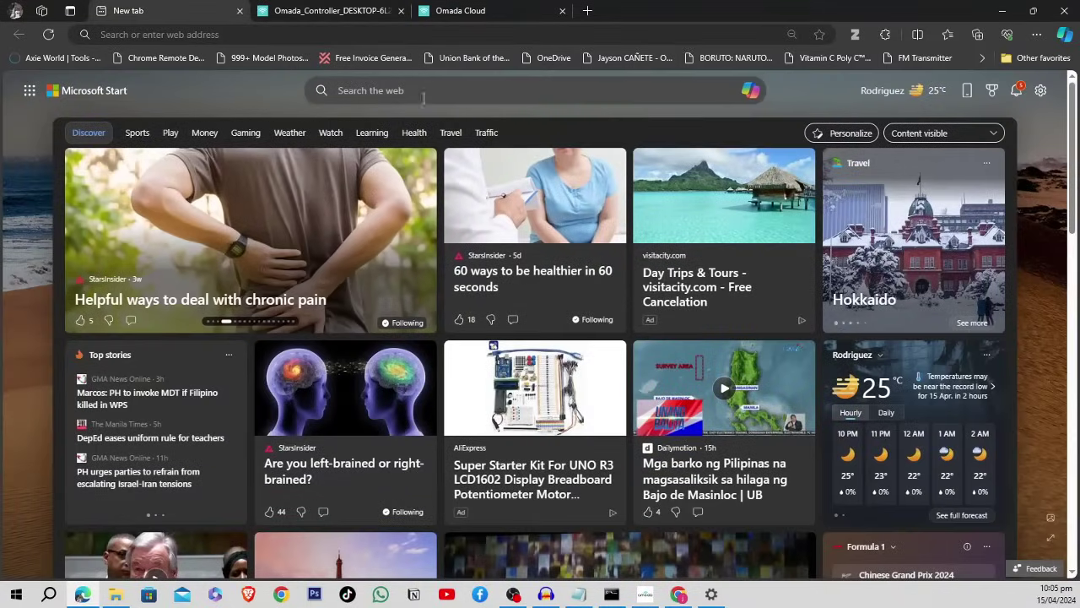
click(750, 90)
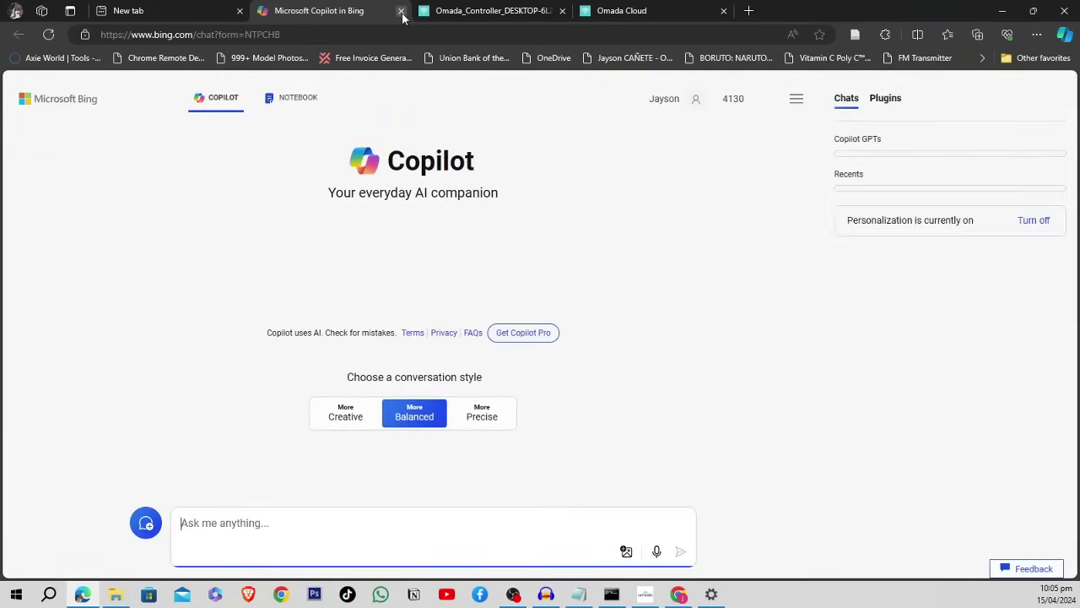
click(426, 12)
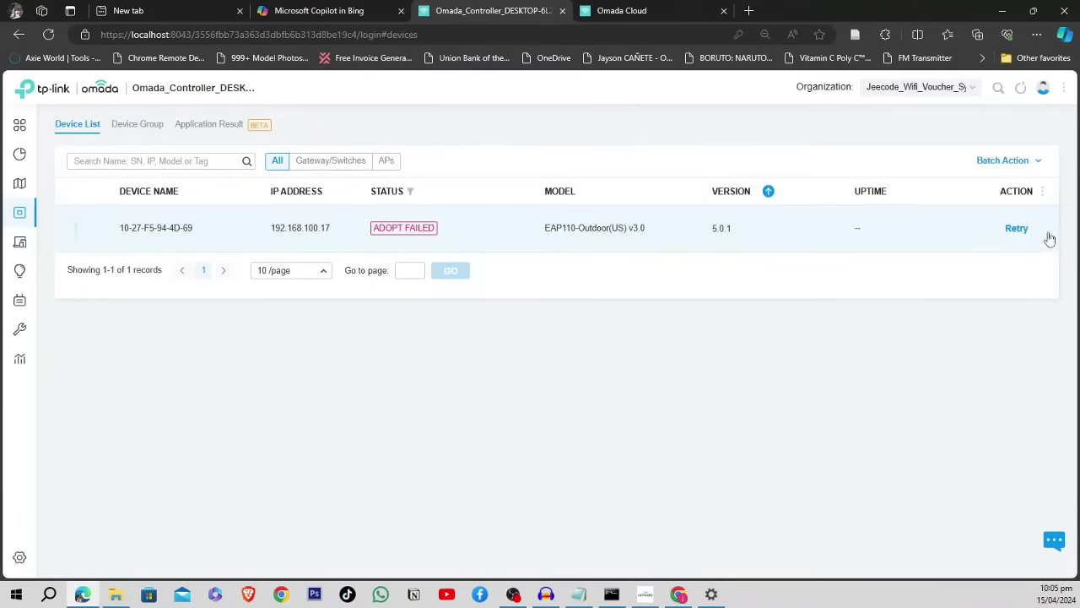
- Retry adopting the EAP110-Outdoor using the device's username and password
click(1016, 229)
click(553, 279)
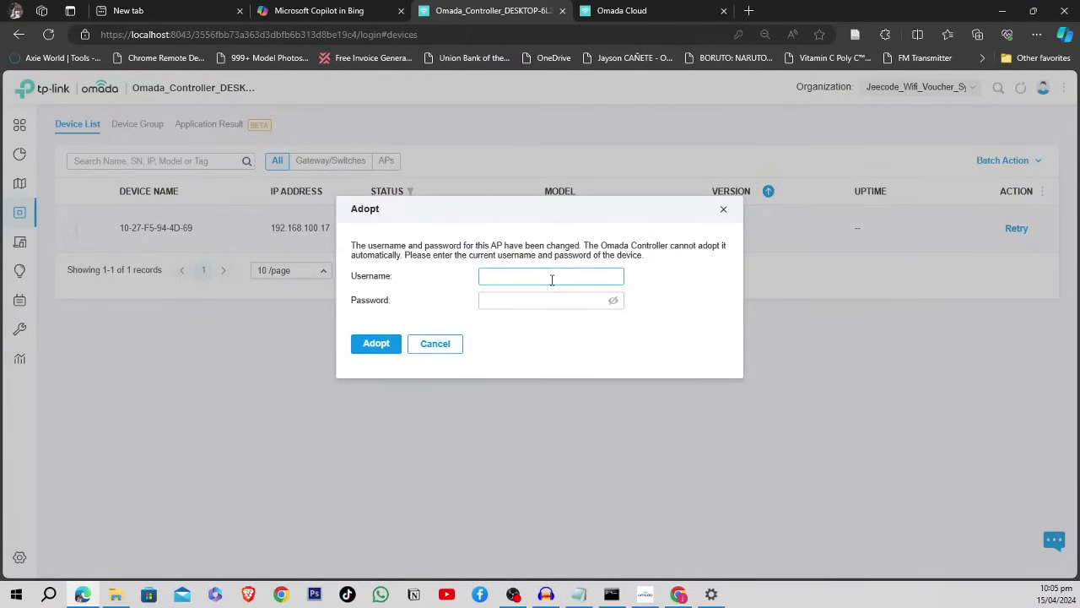
key(Tab)
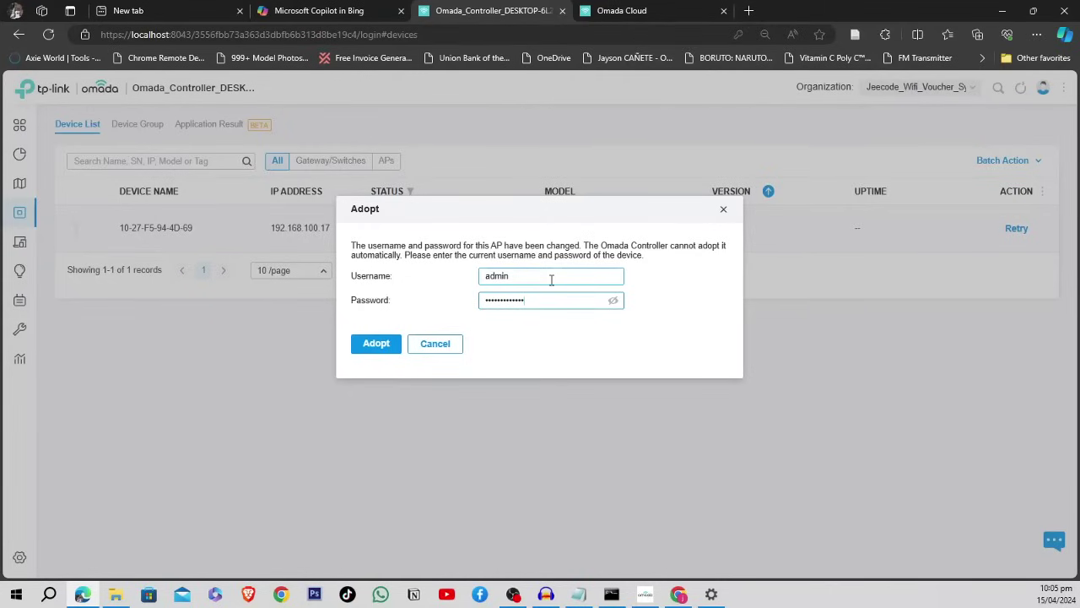
click(376, 344)
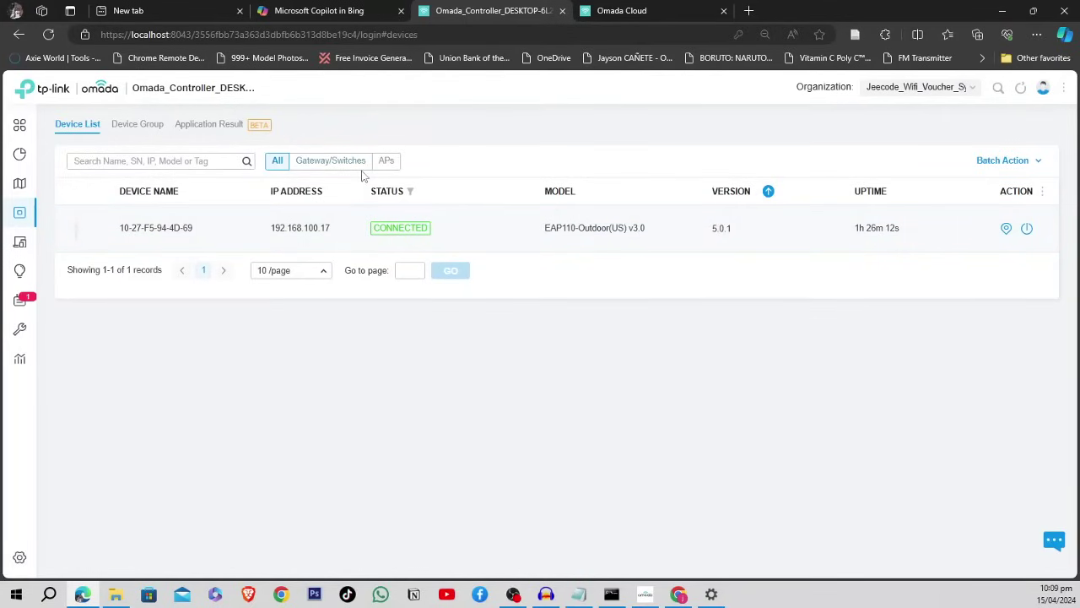
- Open Site Settings at the empty Wireless Networks WLAN page for the Default group
mouse_move(20, 329)
mouse_move(98, 145)
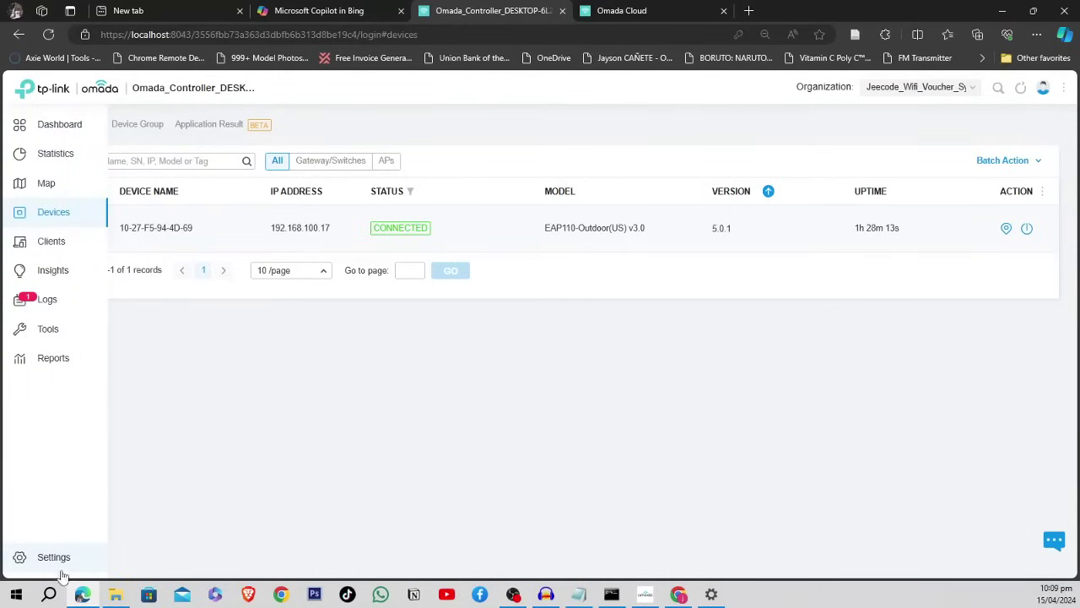
click(38, 558)
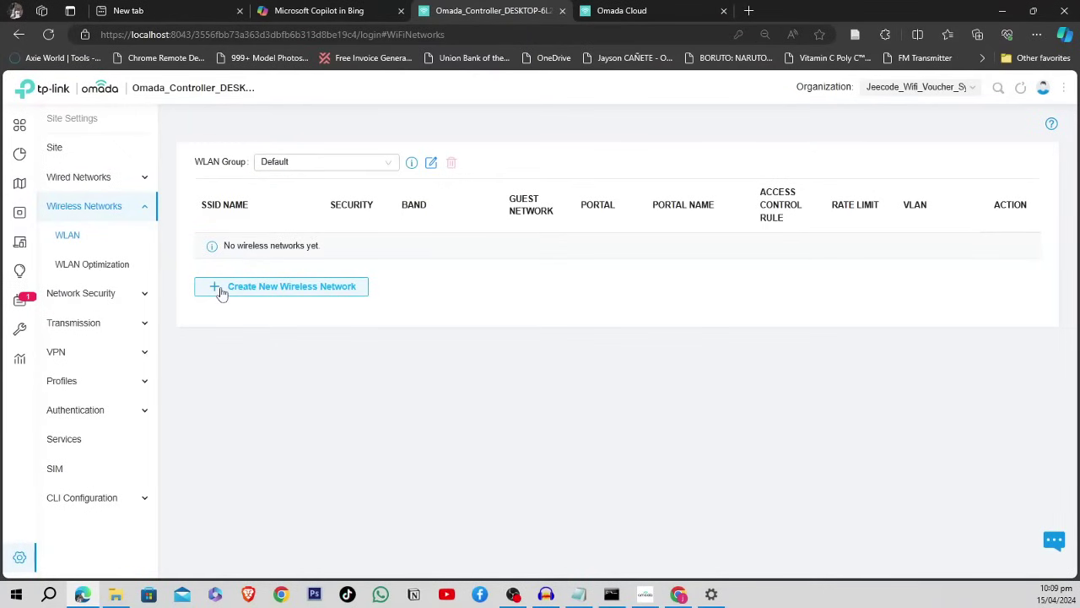
- Create a new wireless network with SSID Free_Wifi@L14B5_Phase1F
click(270, 293)
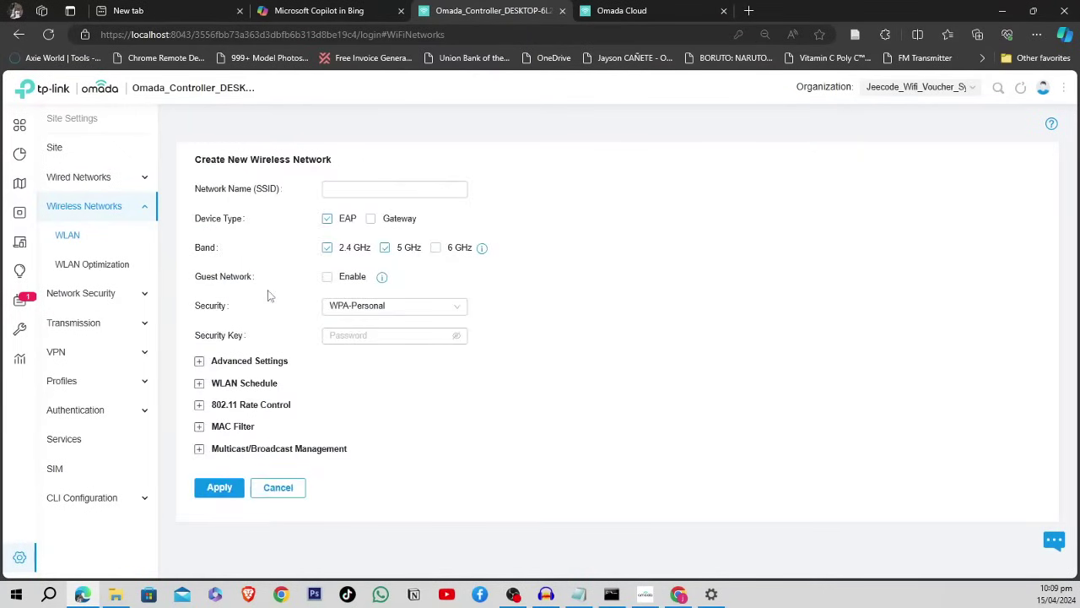
click(361, 191)
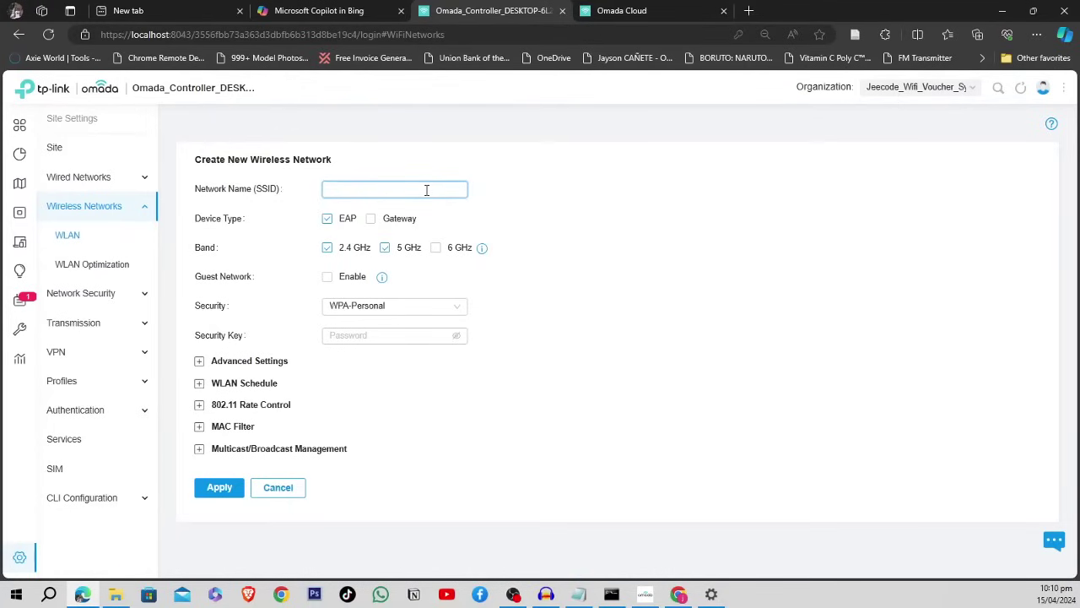
text(Free Wifi)
key(Left)
key(Left)
key(Left)
key(Left)
key(BackSpace)
text(_)
text(_Jeecode)
key(BackSpace)
key(BackSpace)
key(BackSpace)
key(BackSpace)
key(BackSpace)
key(BackSpace)
key(BackSpace)
text(Phase)
key(BackSpace)
key(BackSpace)
key(BackSpace)
key(BackSpace)
text(hase1_L14B5)
click(369, 189)
text(@)
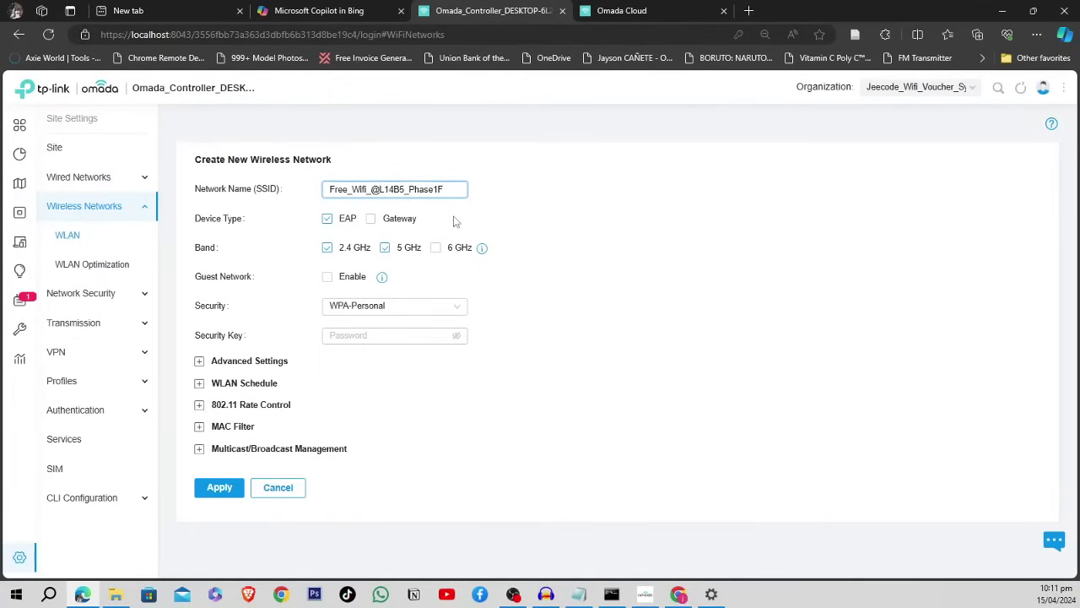
key(BackSpace)
- Set the network's Security to None and apply it
click(451, 308)
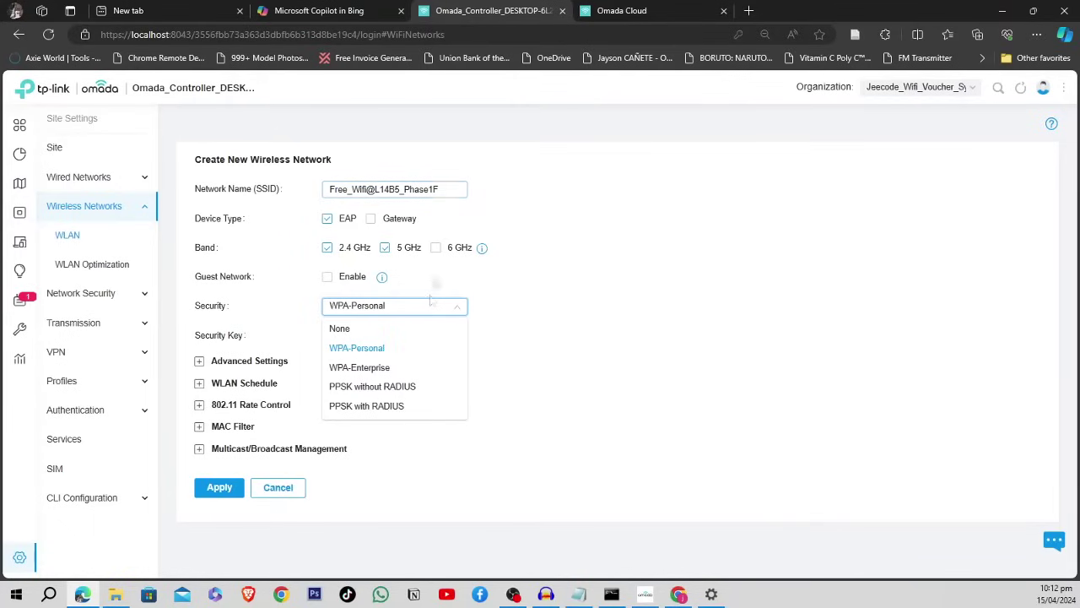
click(347, 333)
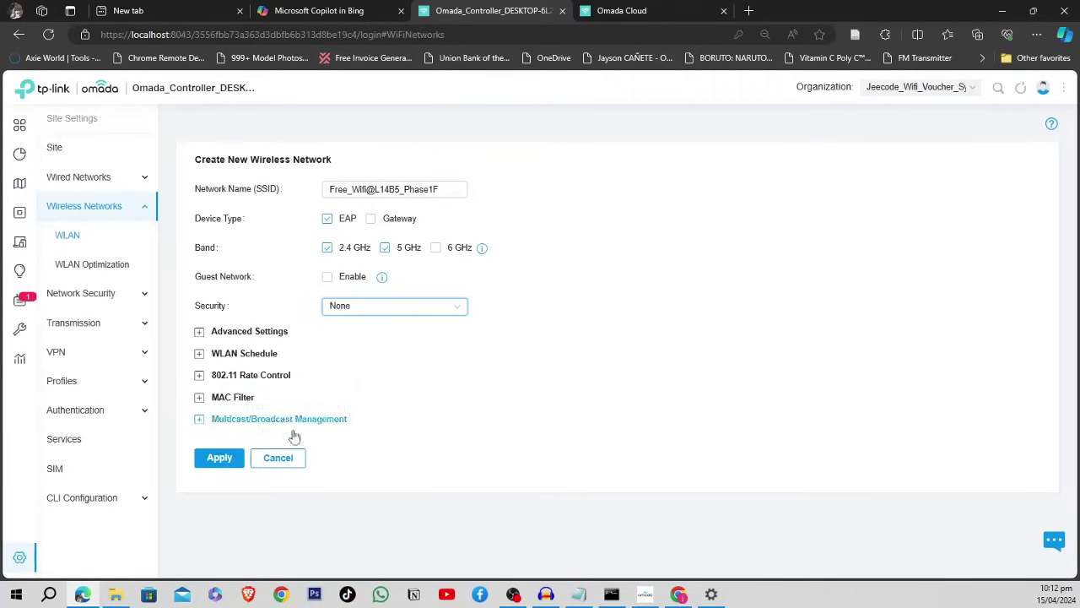
click(210, 459)
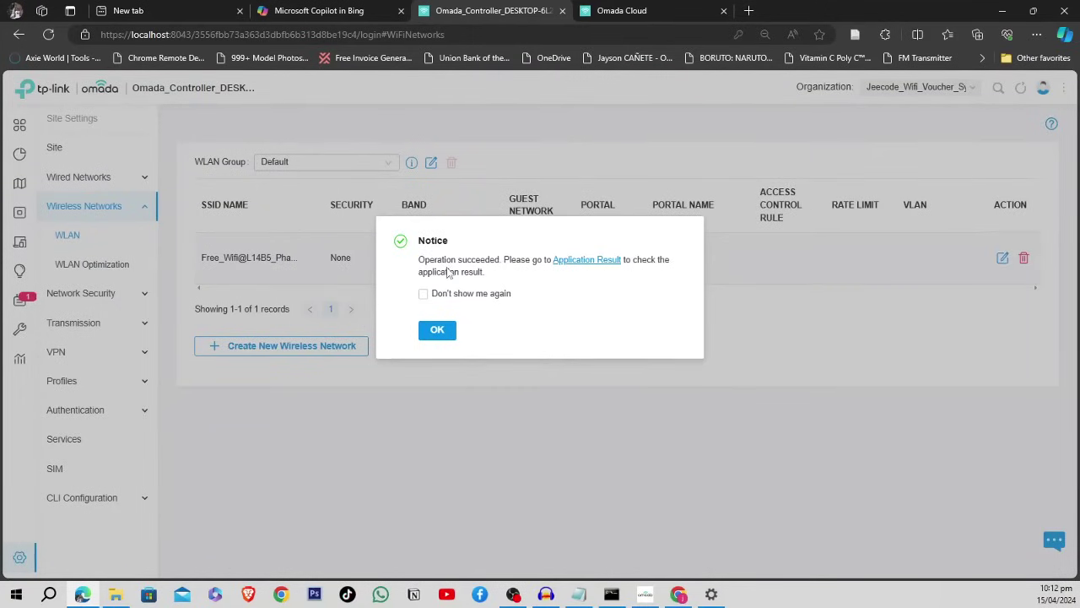
- Acknowledge the success notice for the saved Free_Wifi@L14B5_Phase1F network
click(437, 329)
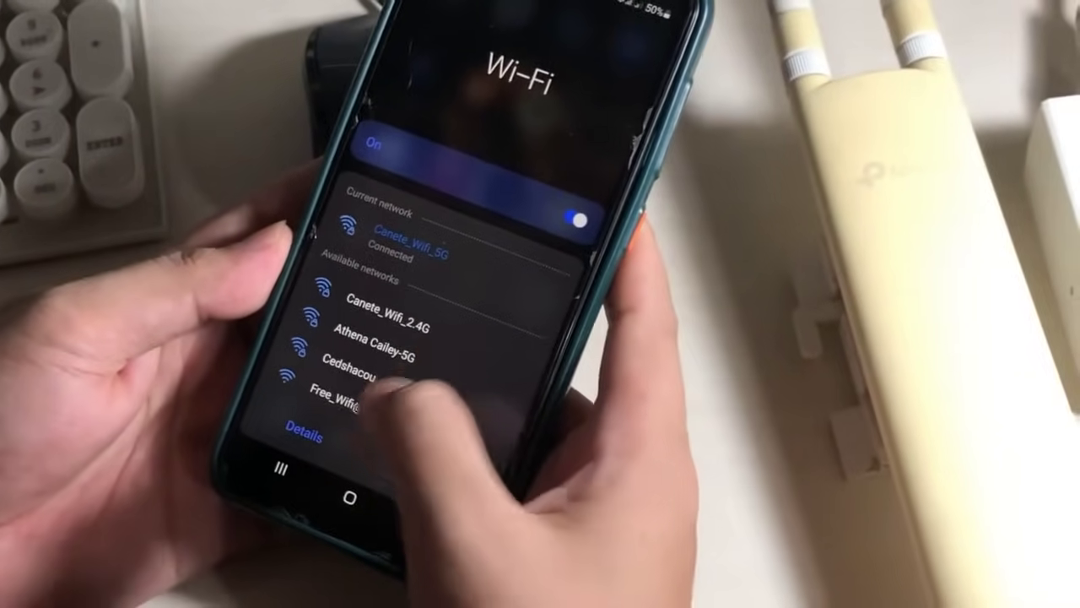
- Connect the phone to the Free_Wifi network and confirm it in quick settings
click(363, 396)
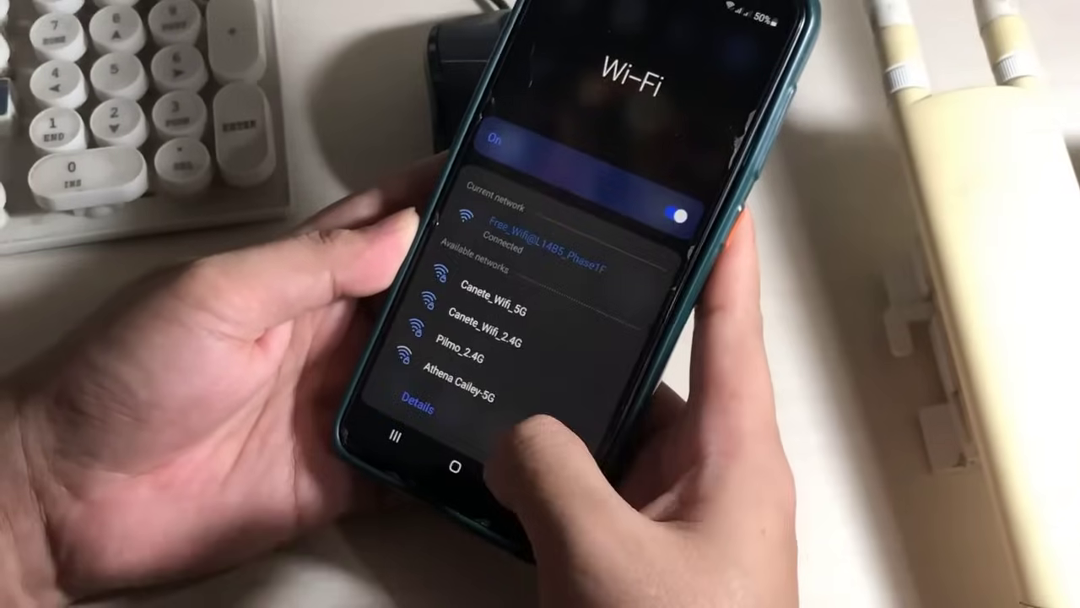
drag(591, 25, 530, 433)
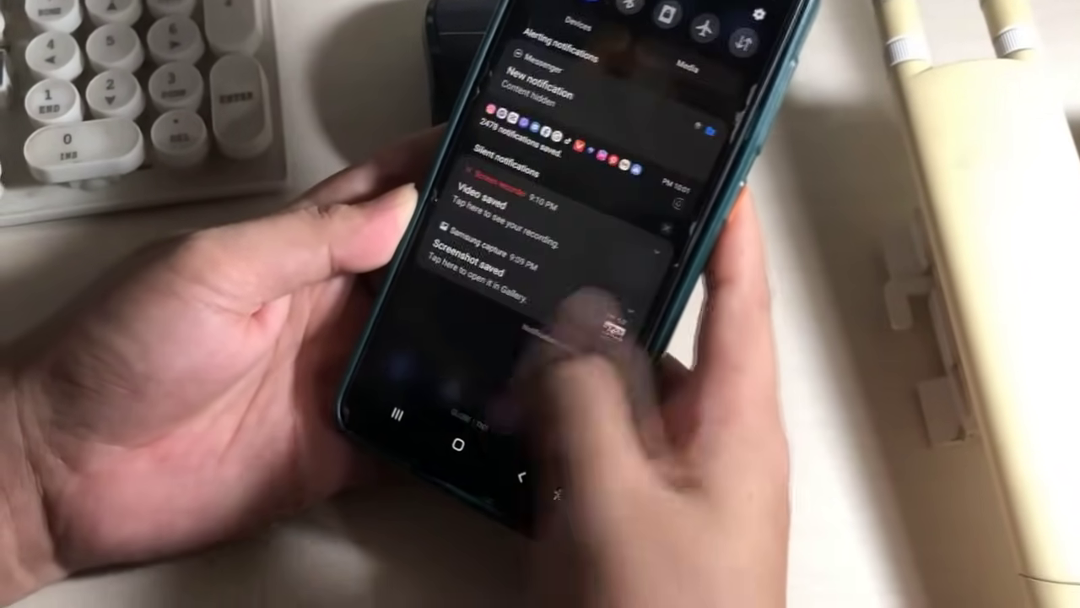
drag(615, 313, 625, 194)
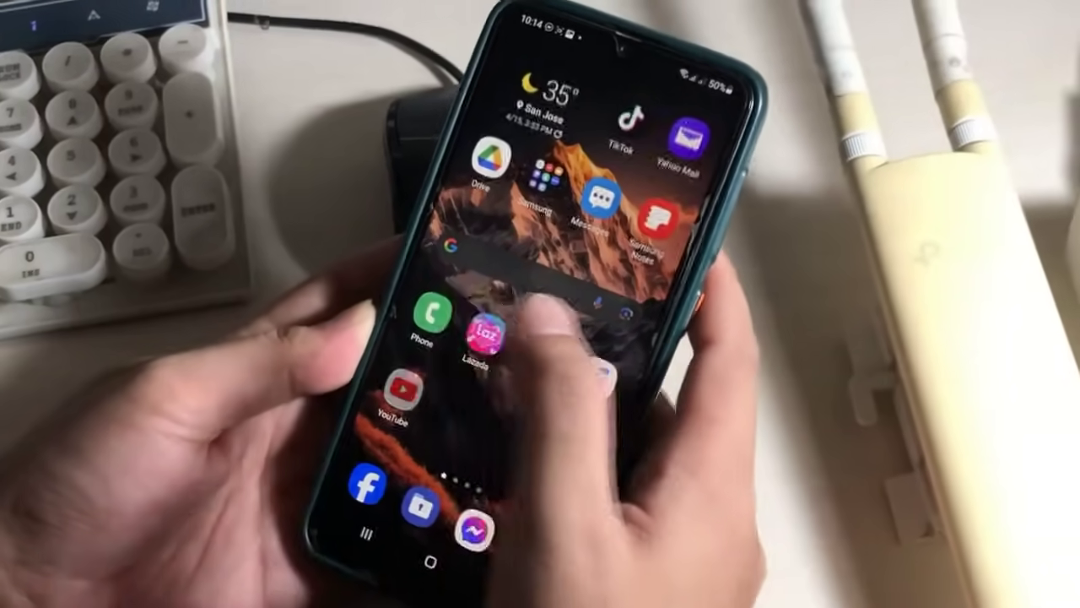
- Open YouTube on the phone, scroll the feed to confirm it loads, then go home
click(398, 384)
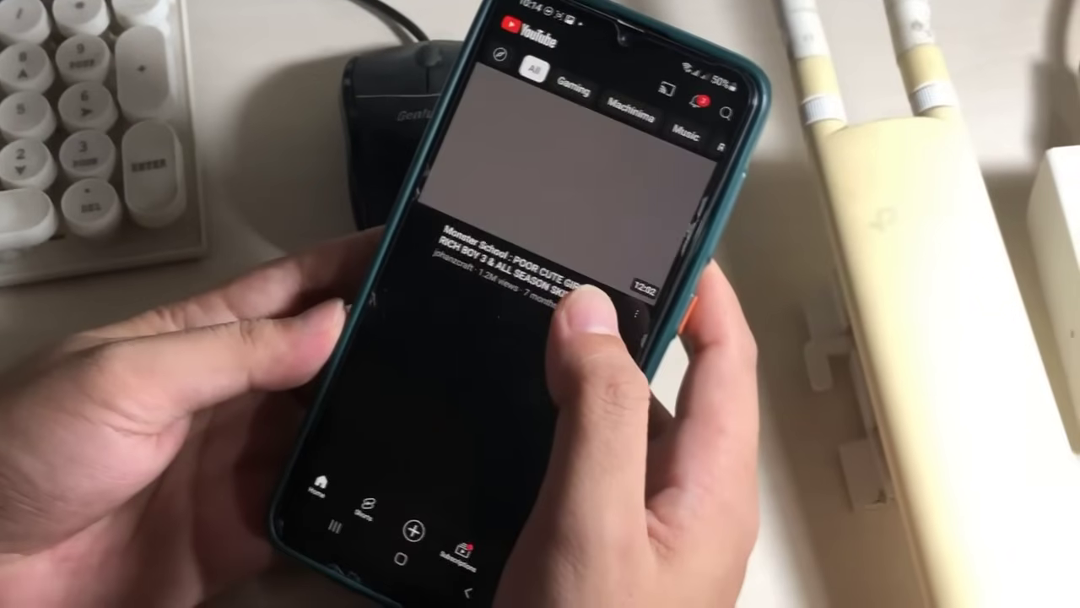
scroll(540, 354, down, 10)
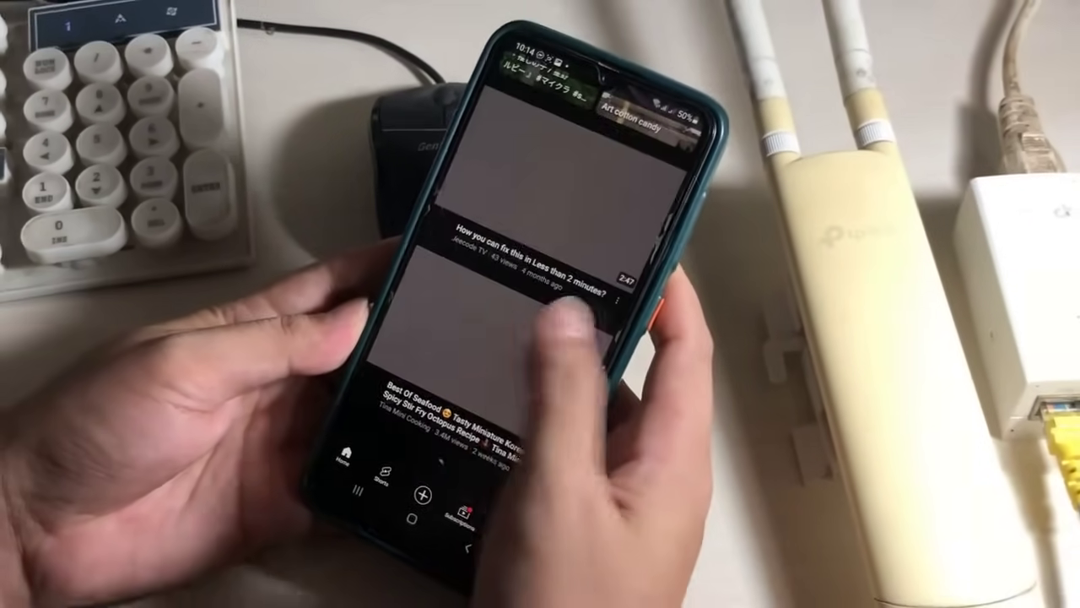
scroll(540, 337, up, 10)
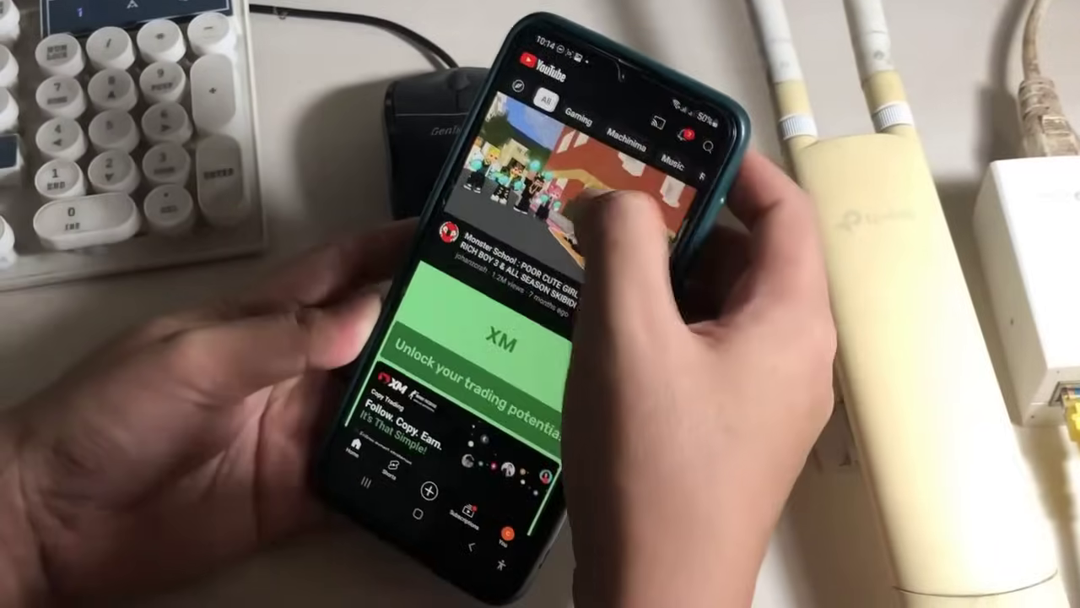
drag(628, 92, 472, 388)
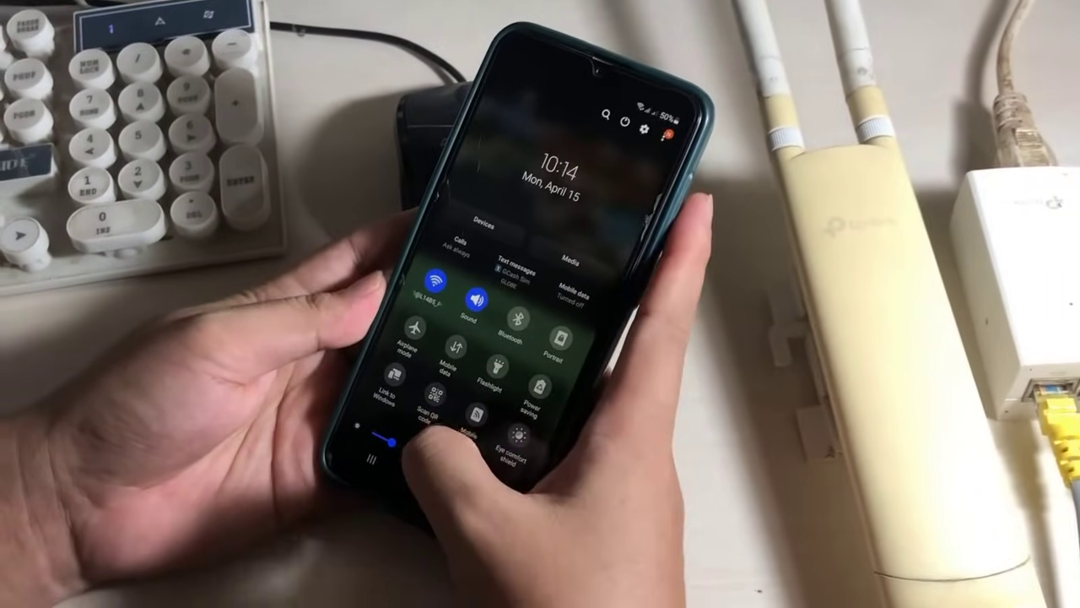
drag(430, 439, 518, 337)
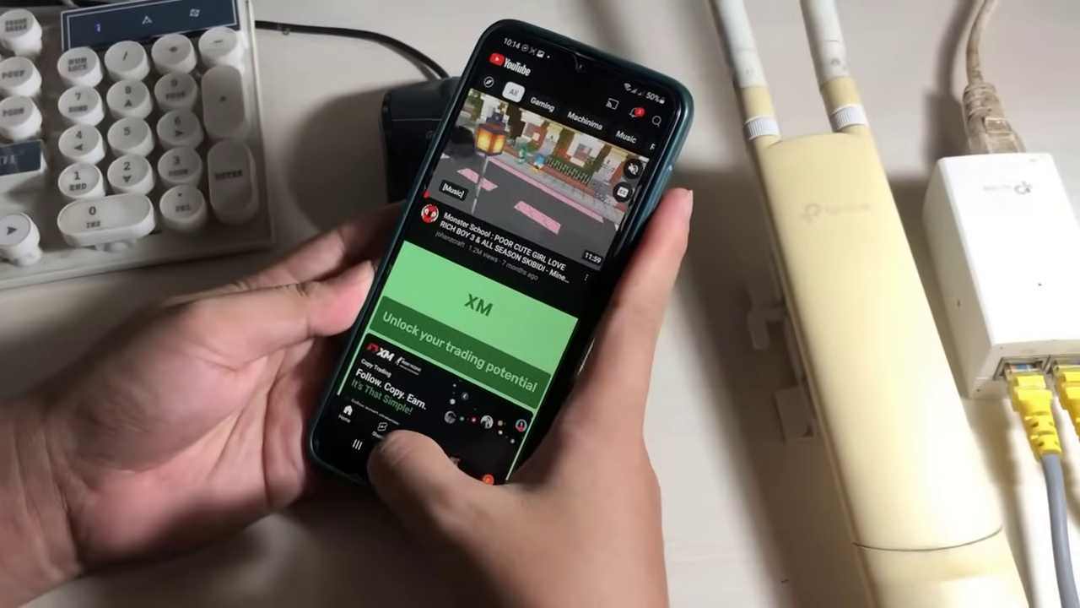
click(415, 432)
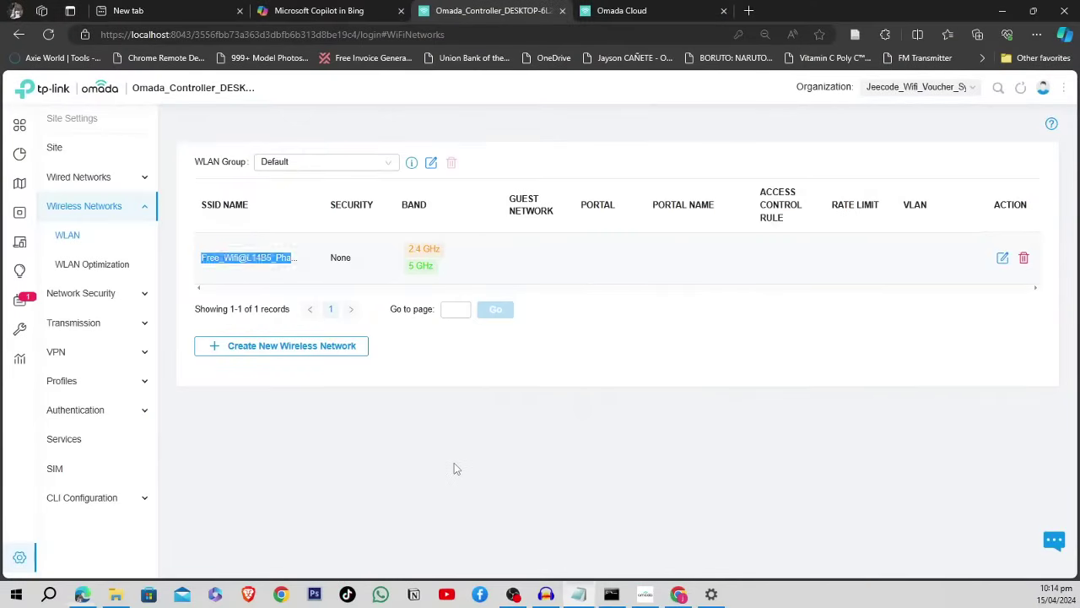
- Open the Authentication > Portal page, whose portal table is still empty
click(454, 462)
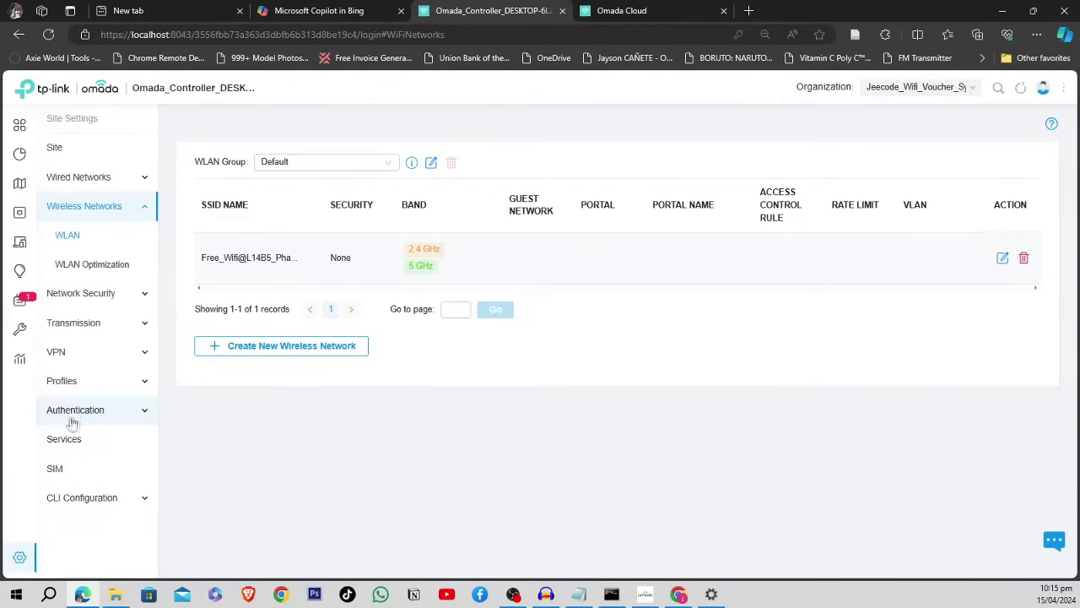
click(145, 413)
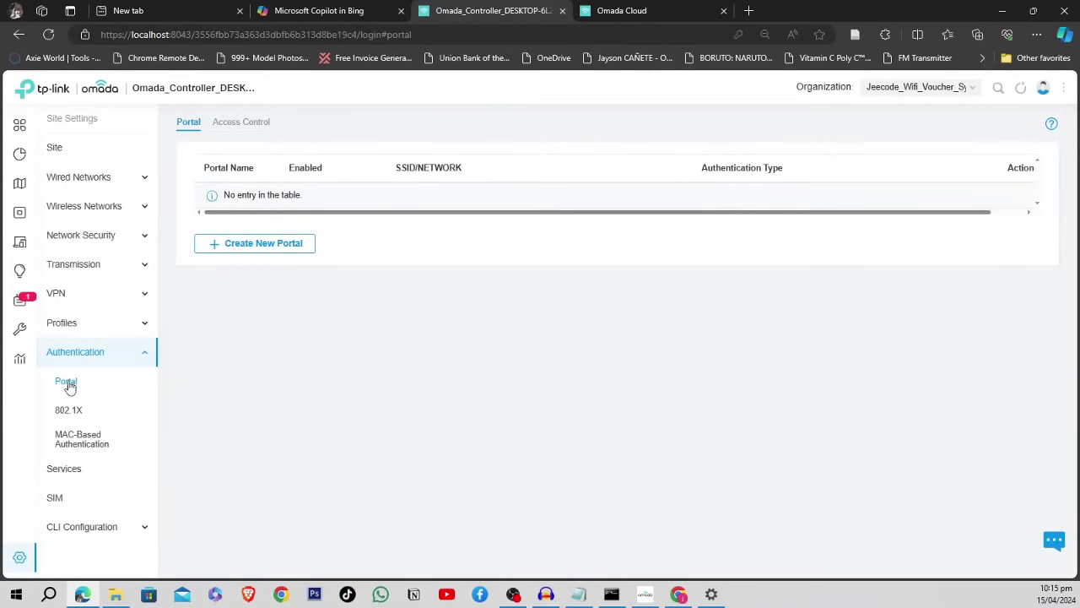
- Start a new portal named Jeecode_Portal_01 and switch it on
click(267, 246)
click(352, 186)
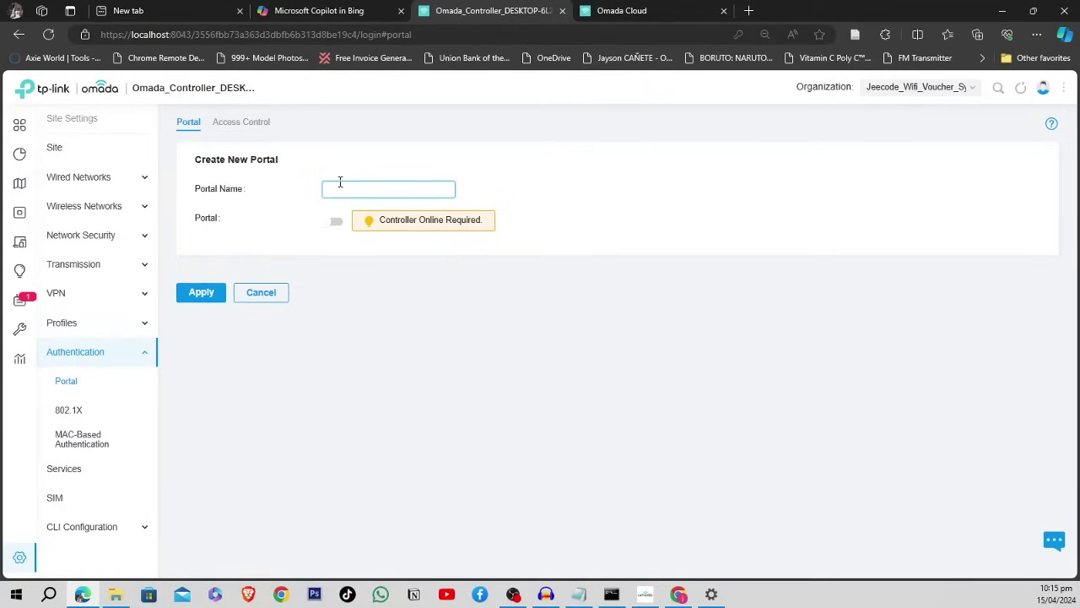
text(Jeecode_Portal_01)
click(353, 263)
click(336, 222)
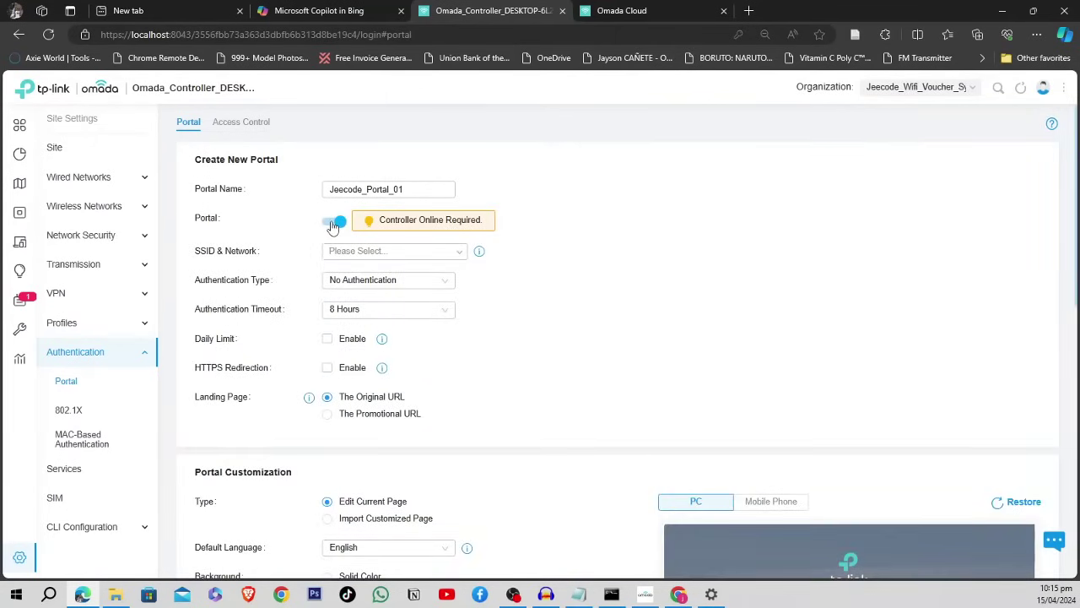
- Apply the portal to the Free_Wifi@L14B5_Phase1F network in the Default group
click(446, 254)
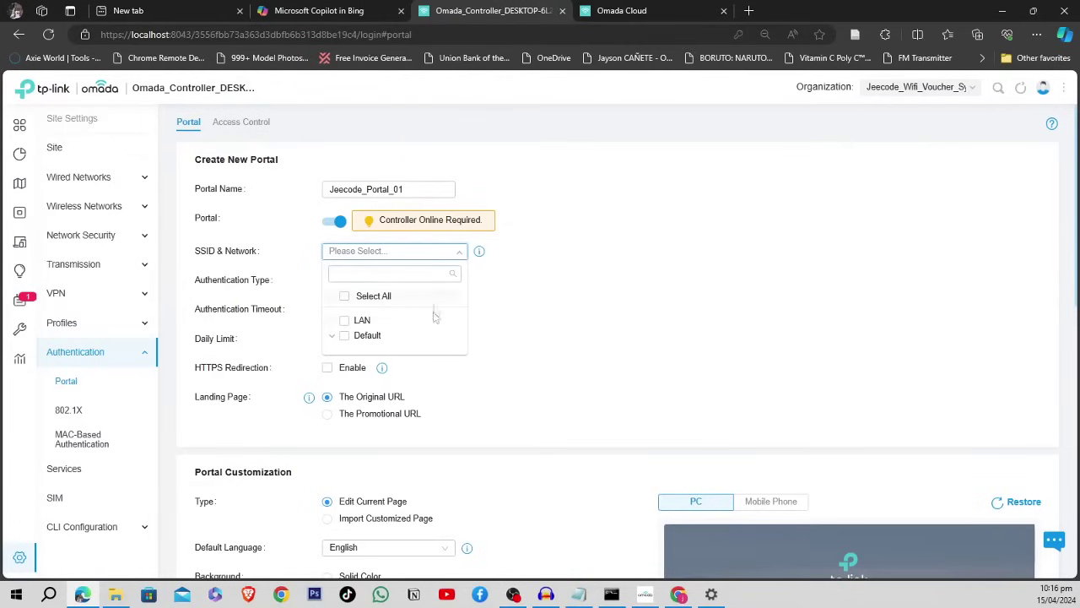
click(331, 336)
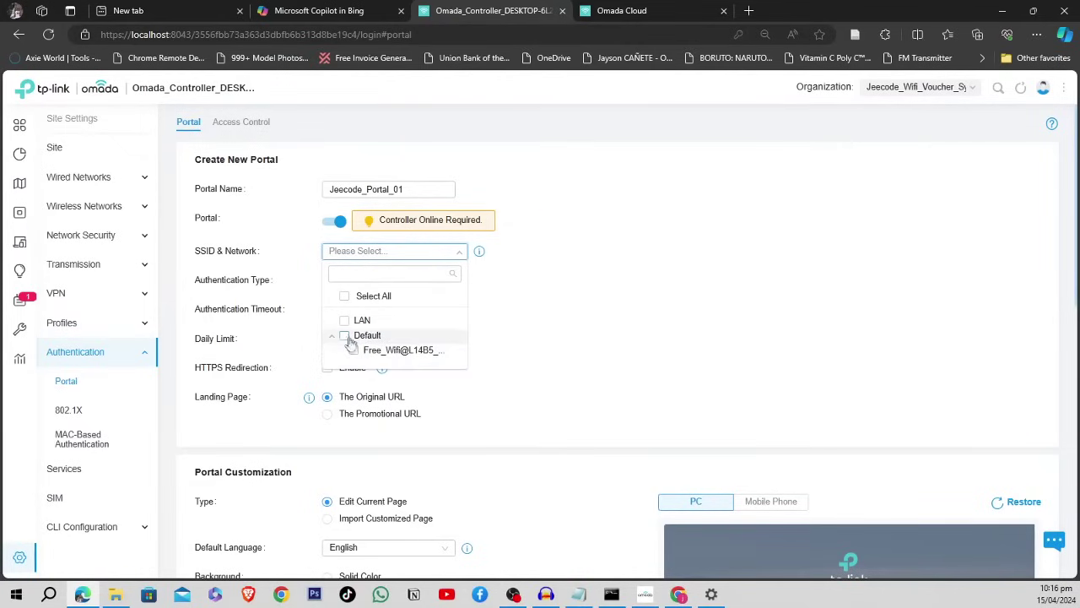
click(346, 336)
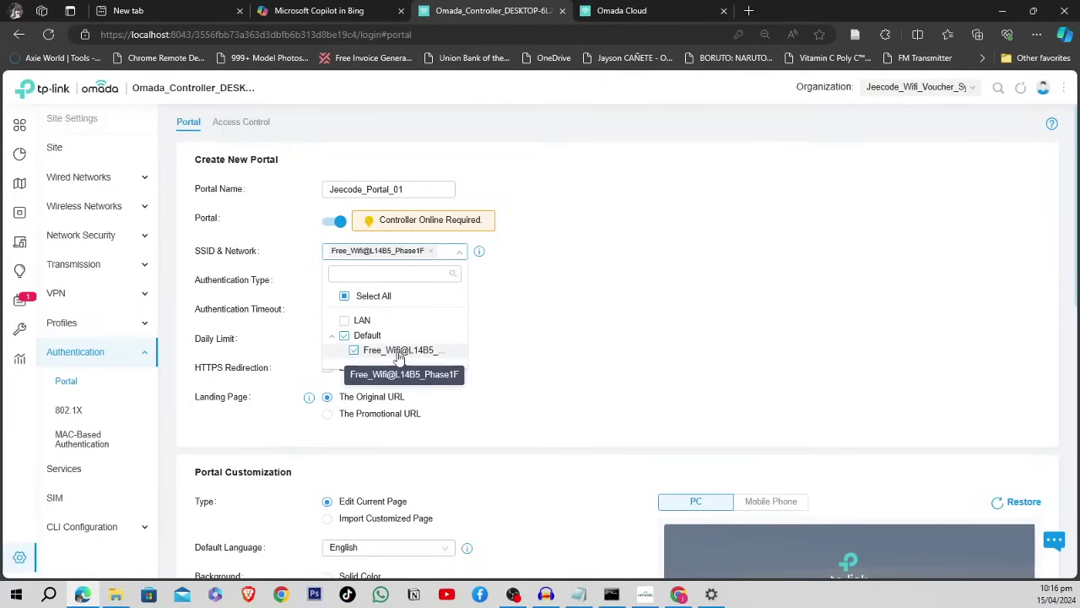
click(512, 267)
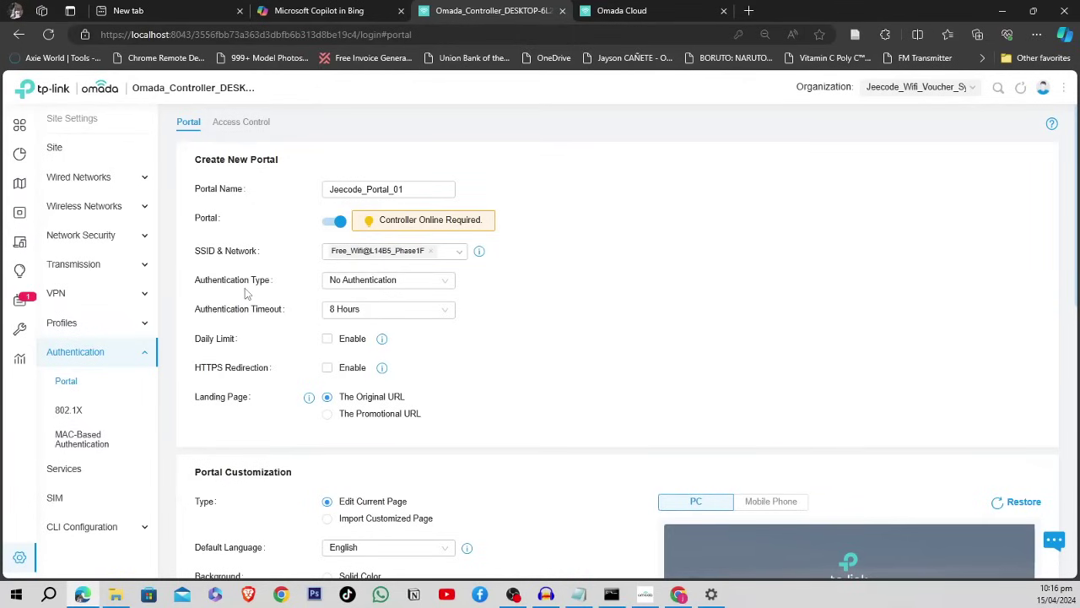
click(409, 285)
- Set the authentication type to Hotspot with Voucher login enabled
scroll(403, 307, down, 1)
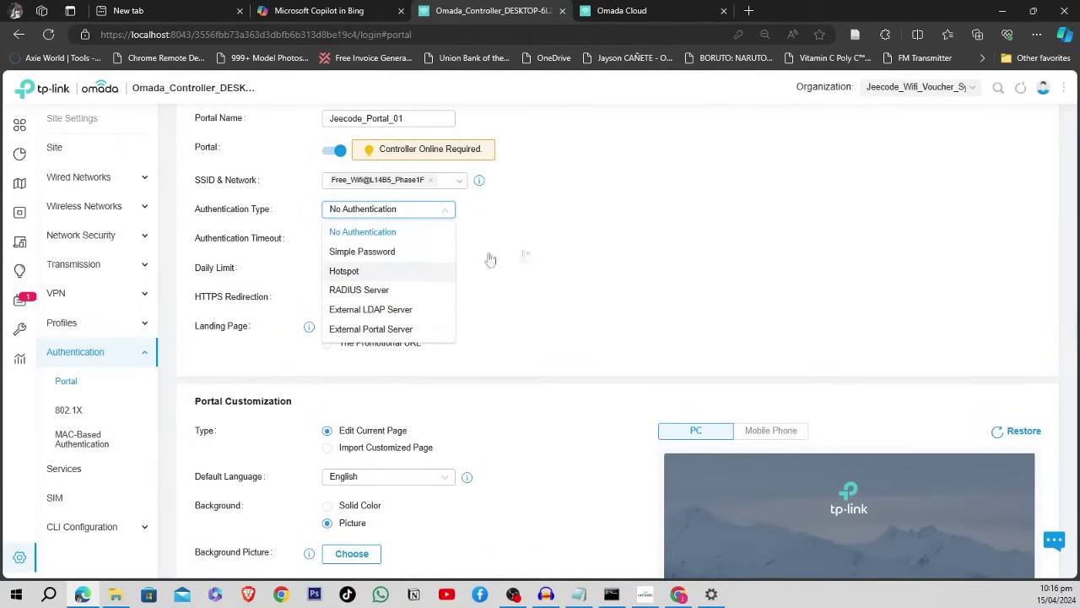
click(433, 271)
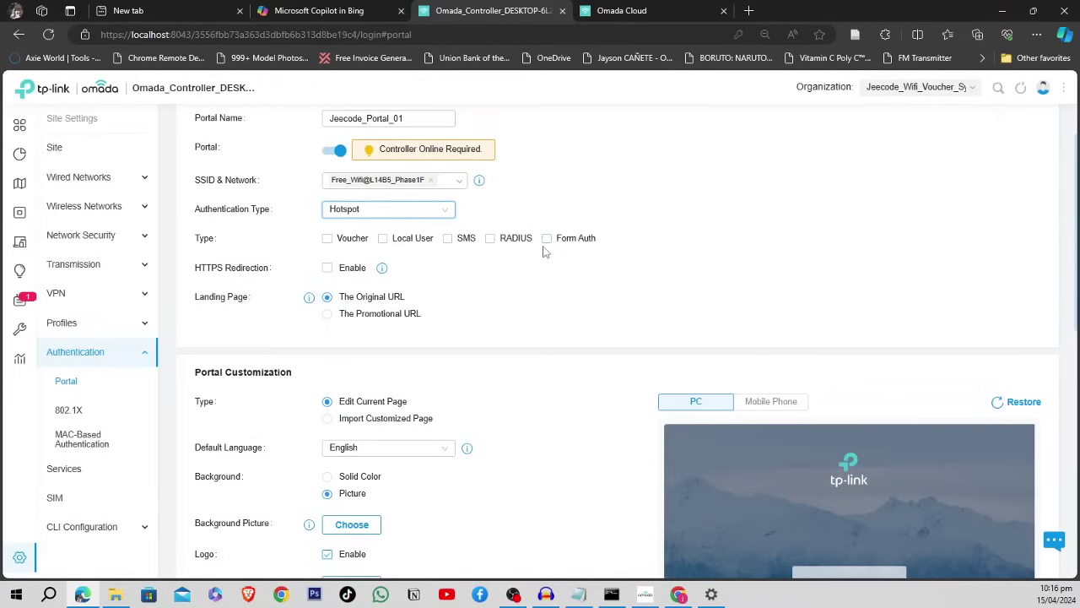
click(328, 240)
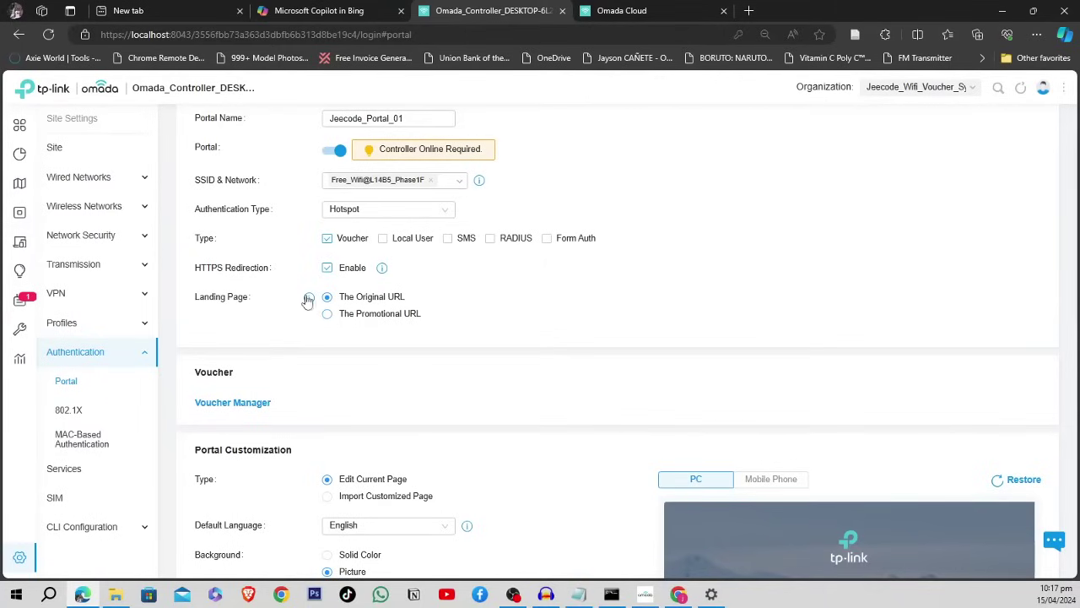
- Enable the Promotional URL landing and clear the trial google.com address from it
mouse_move(308, 297)
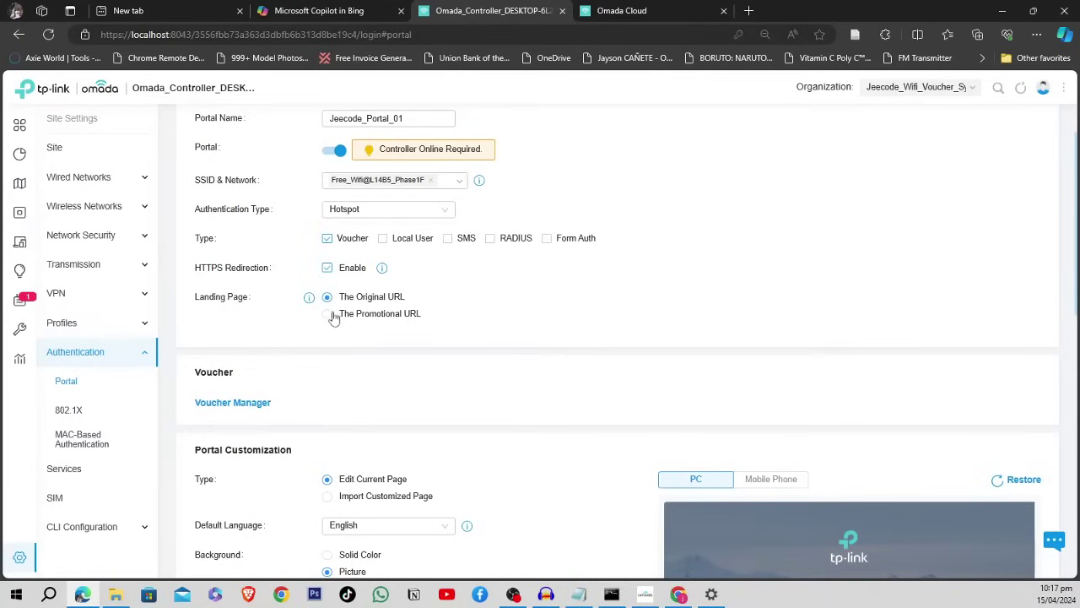
click(328, 313)
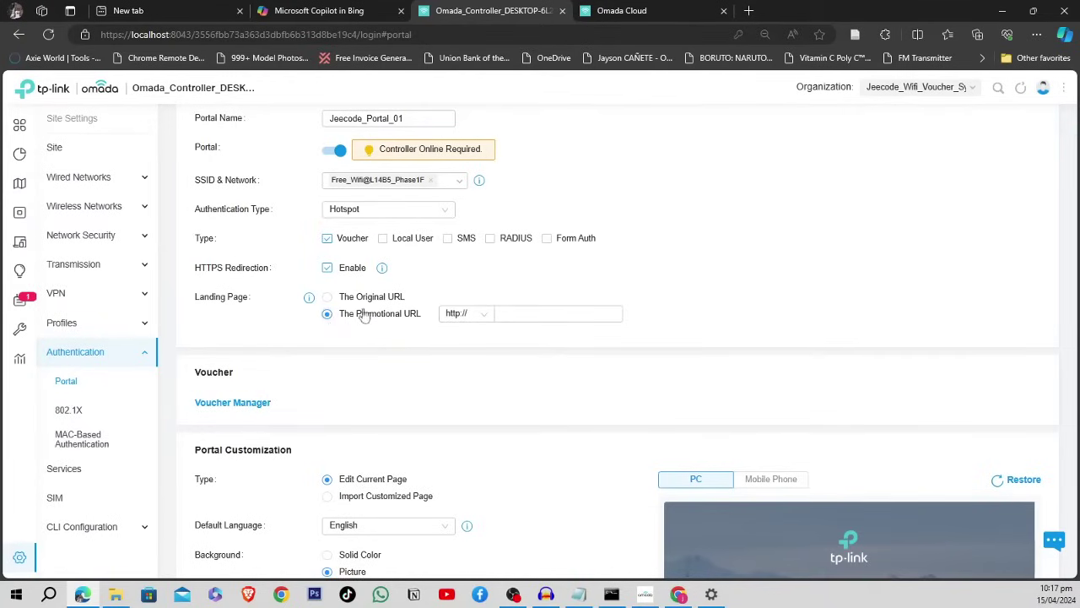
click(568, 314)
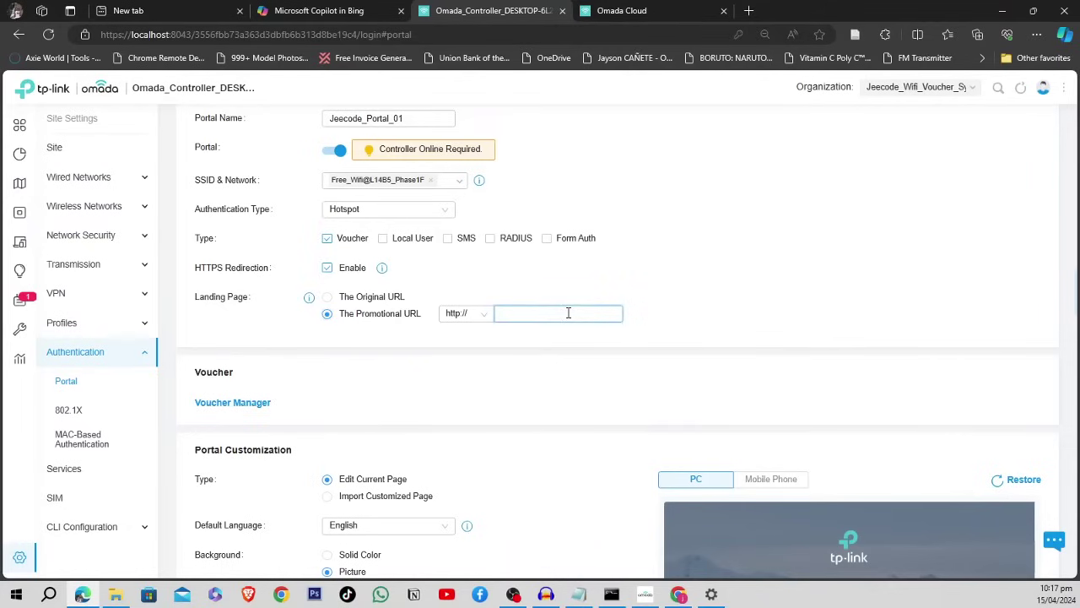
click(538, 285)
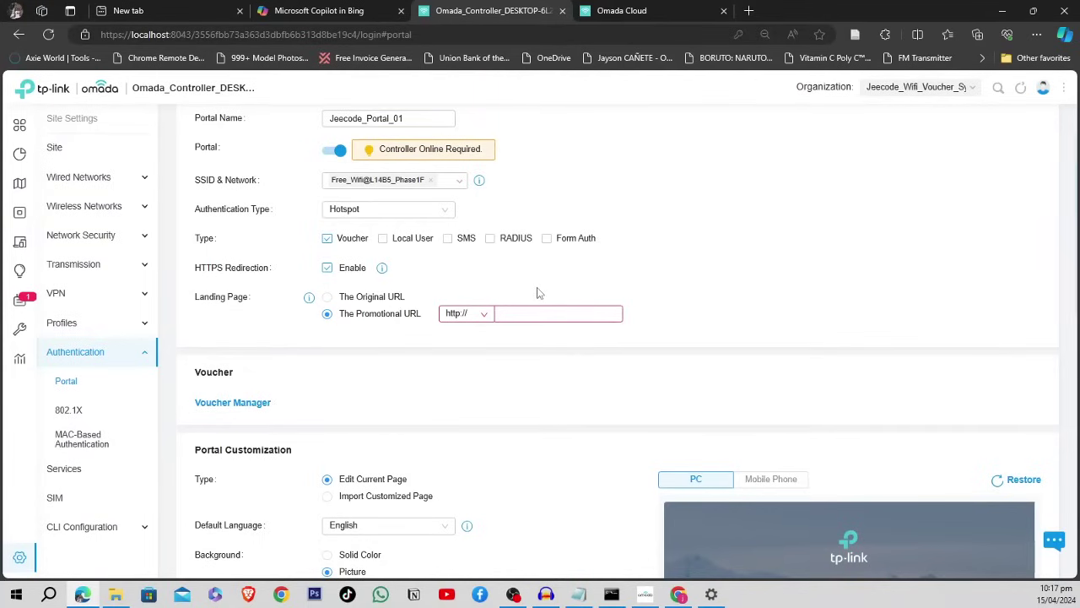
click(535, 312)
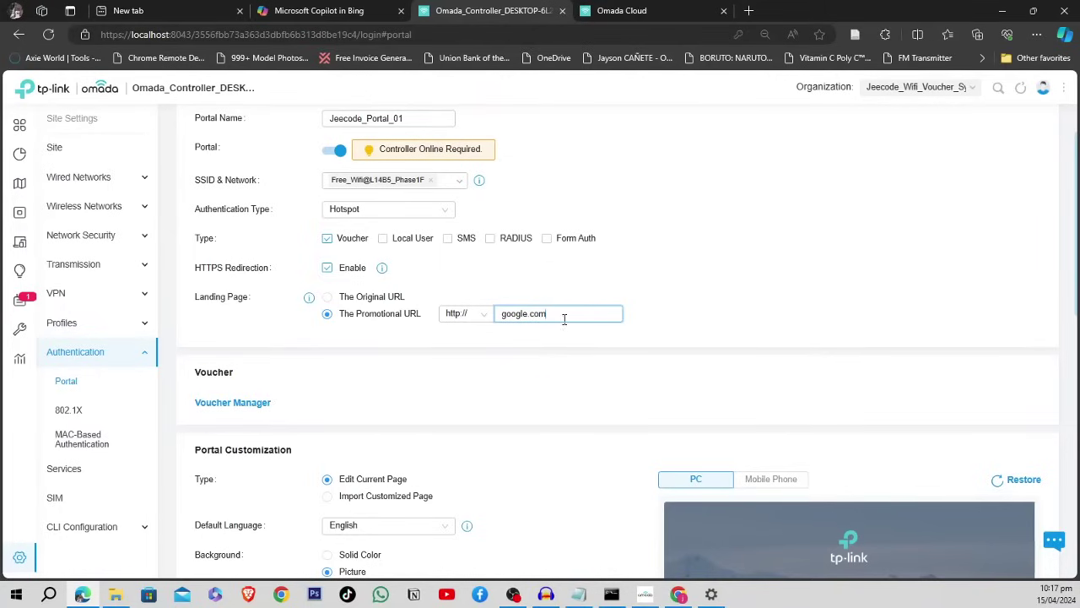
drag(566, 314, 484, 316)
key(BackSpace)
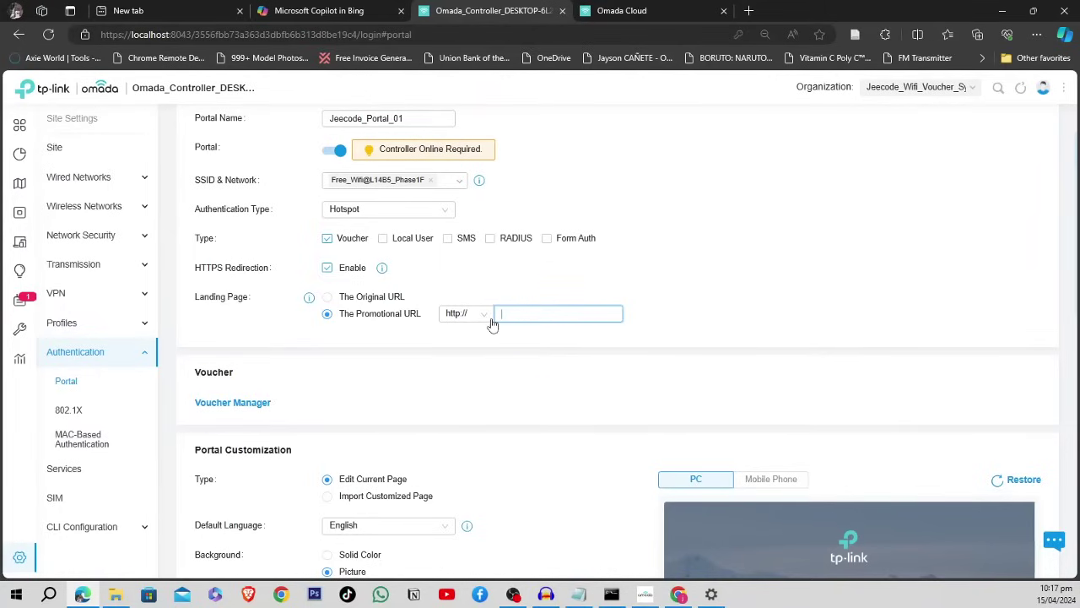
click(499, 294)
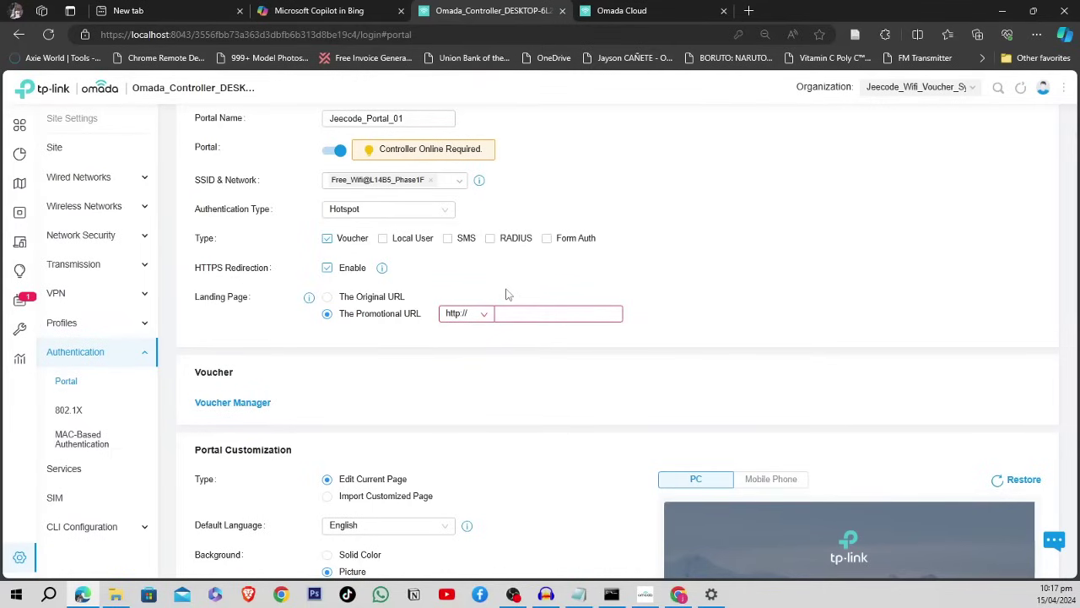
click(507, 314)
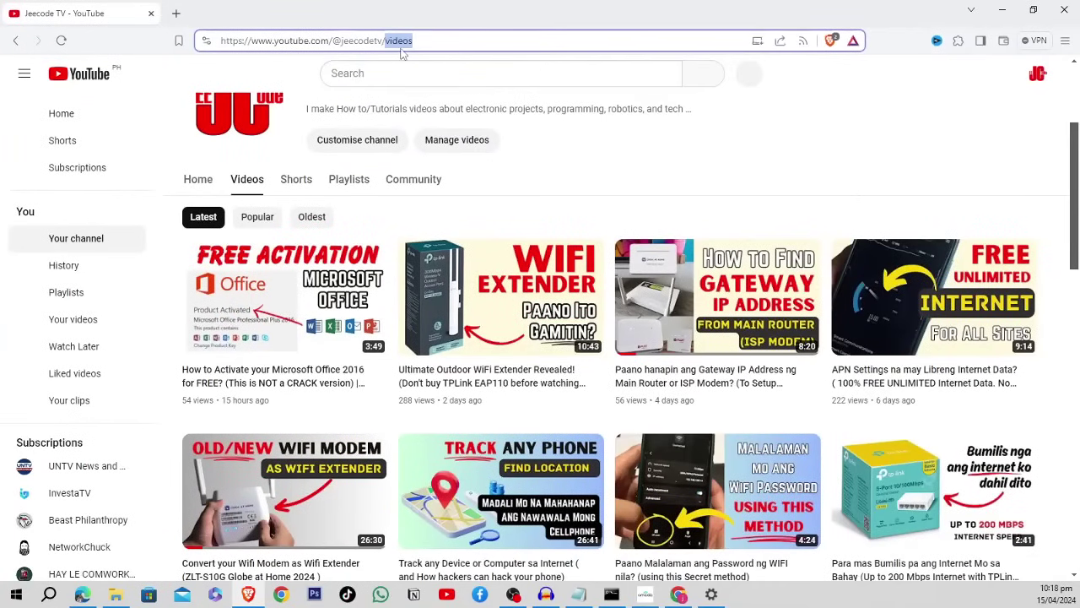
key(BackSpace)
drag(411, 41, 277, 43)
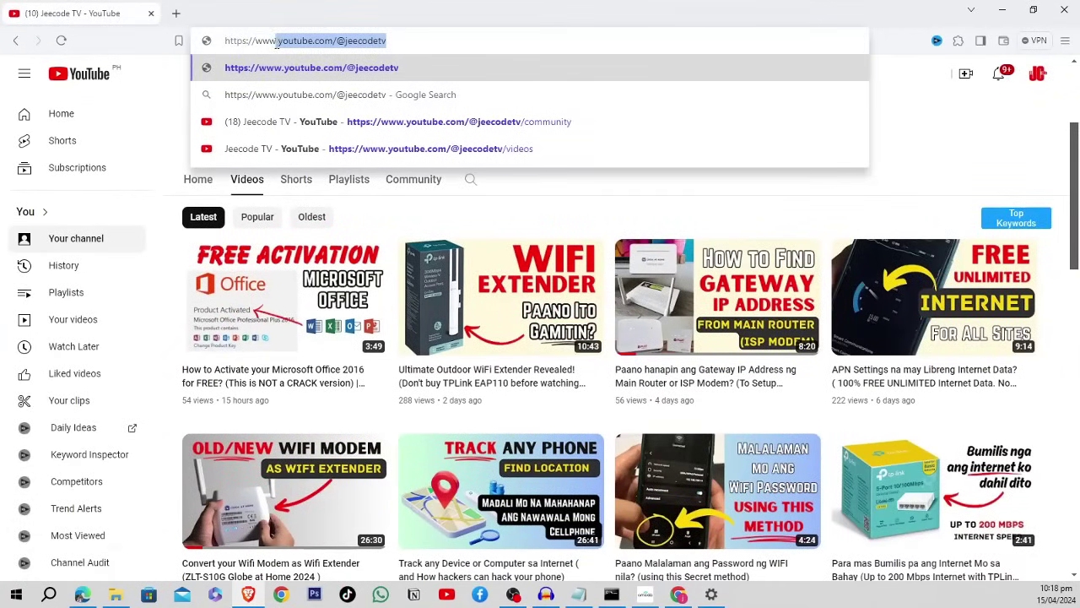
drag(266, 43, 254, 42)
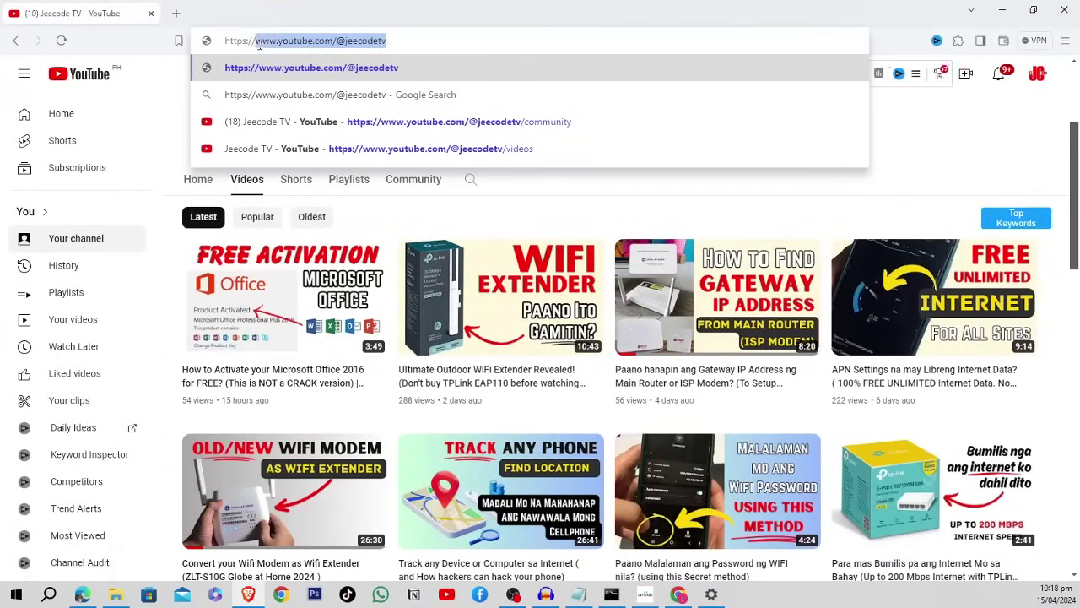
key(ctrl+c)
key(alt+Tab)
click(557, 313)
key(ctrl+v)
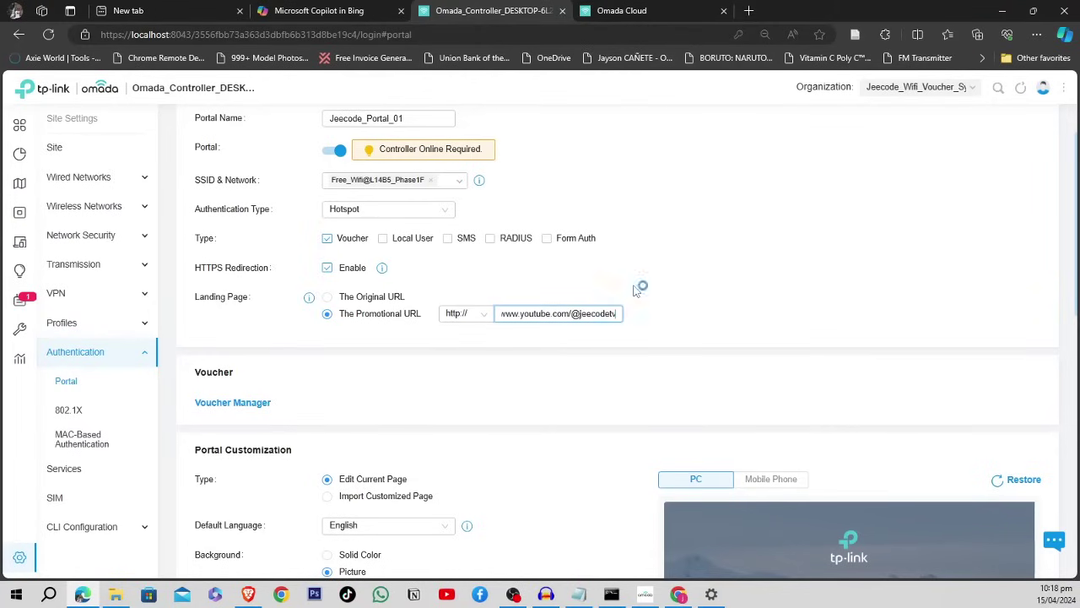
- Confirm the promotional URL, recheck the Jeecode TV page, and scroll to Portal Customization
click(543, 336)
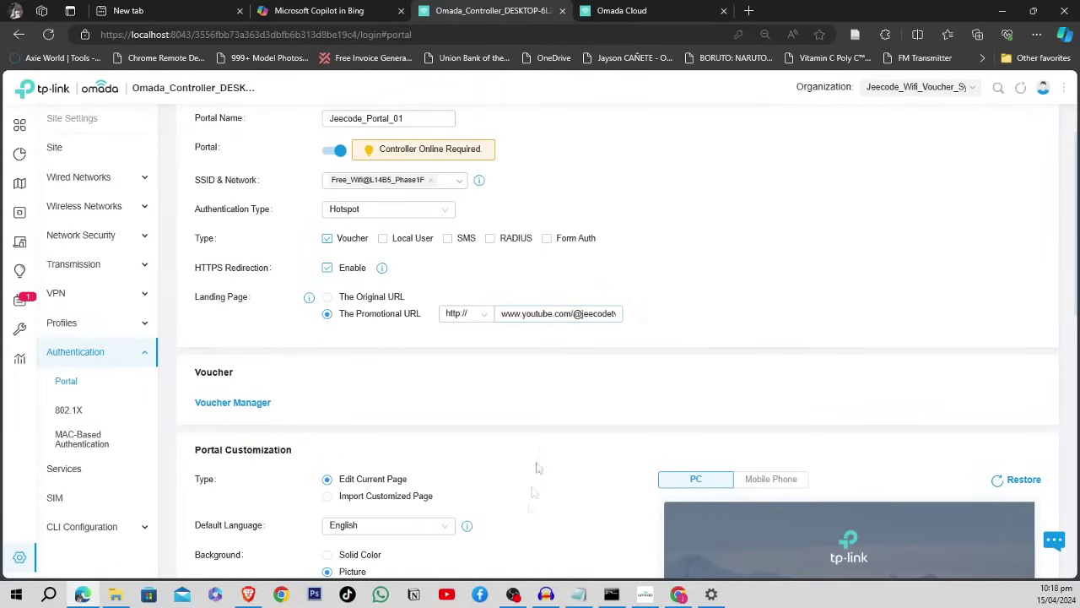
click(247, 594)
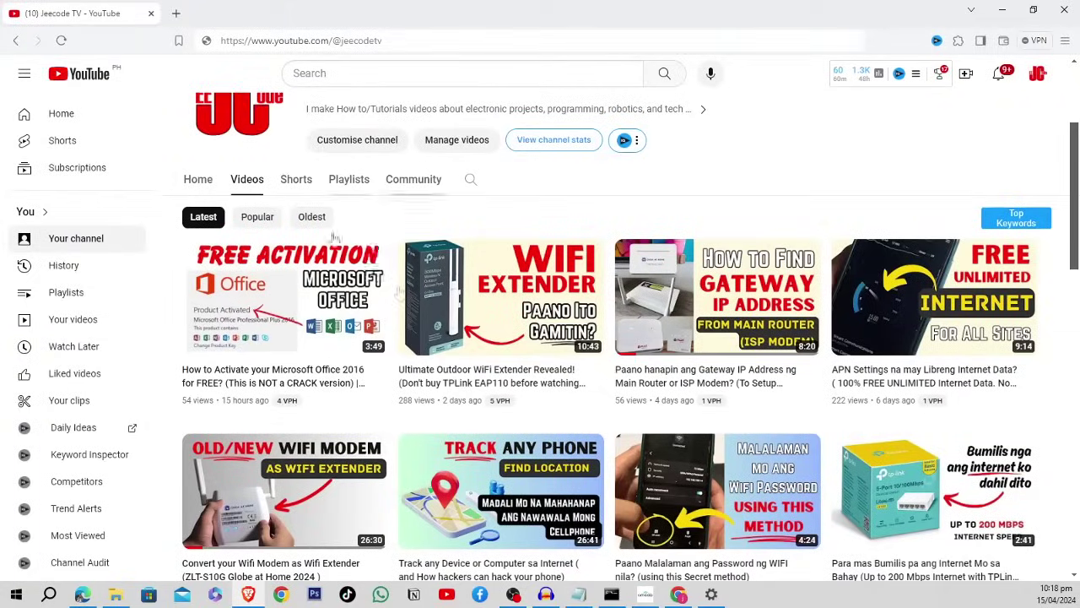
scroll(523, 316, up, 3)
key(alt+Tab)
scroll(560, 275, down, 3)
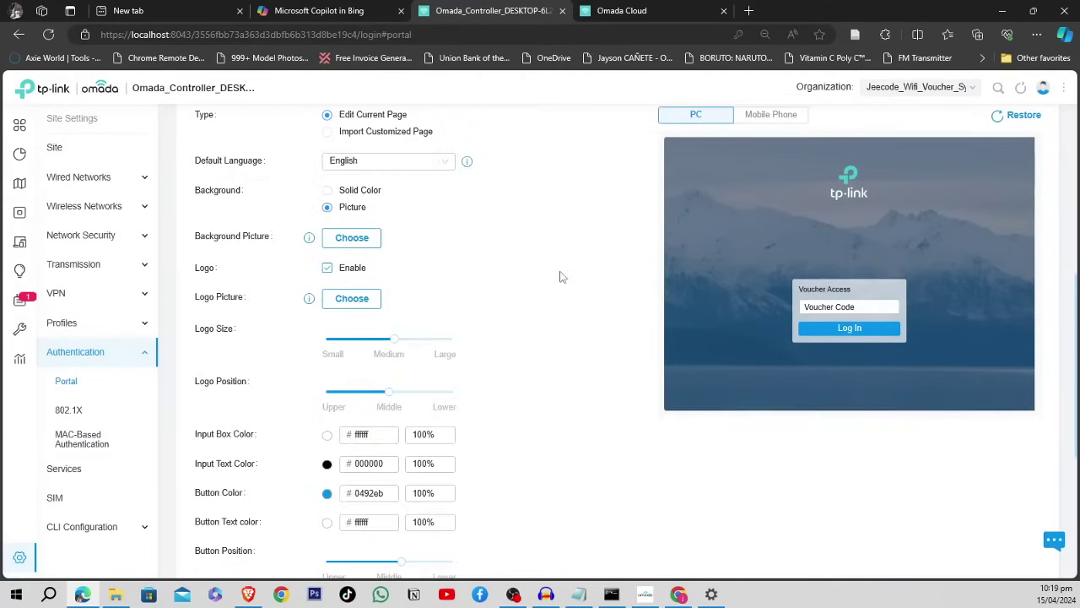
scroll(559, 275, up, 3)
scroll(562, 277, down, 2)
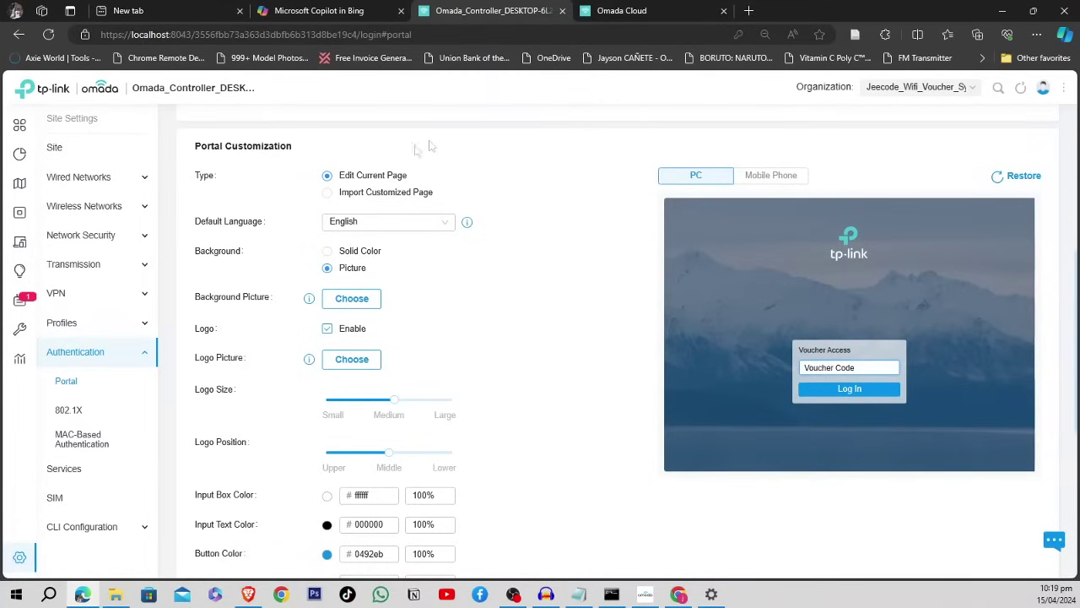
click(486, 183)
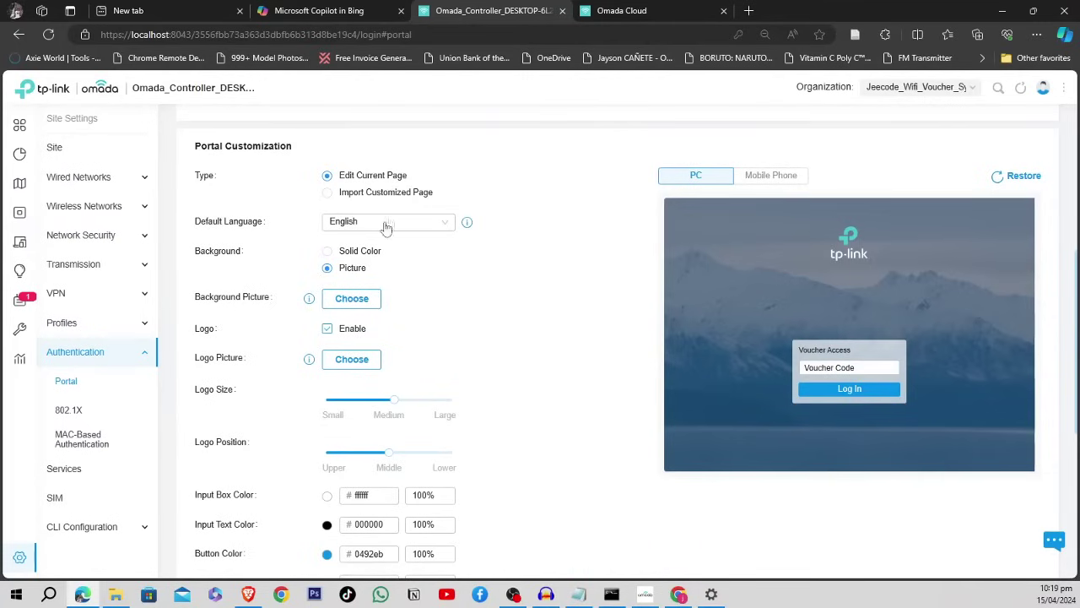
click(327, 252)
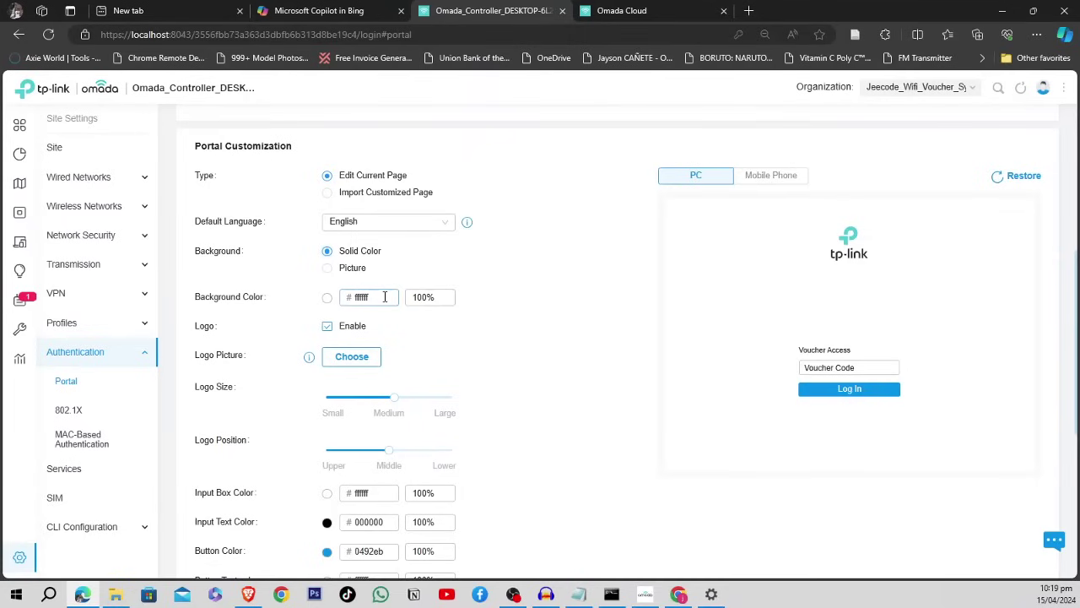
drag(384, 296, 346, 296)
click(554, 265)
click(330, 269)
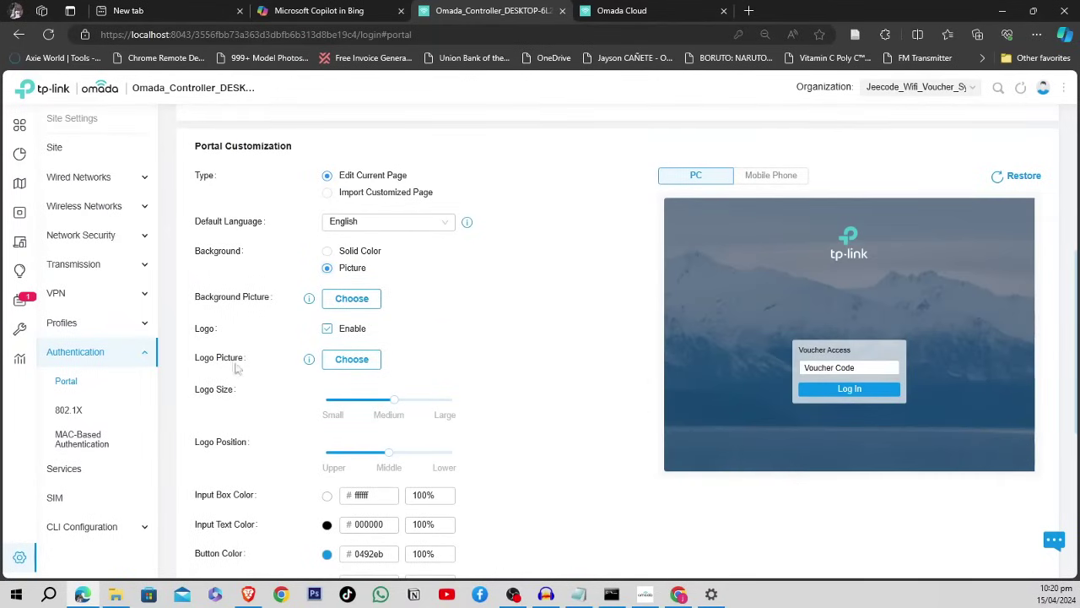
click(328, 331)
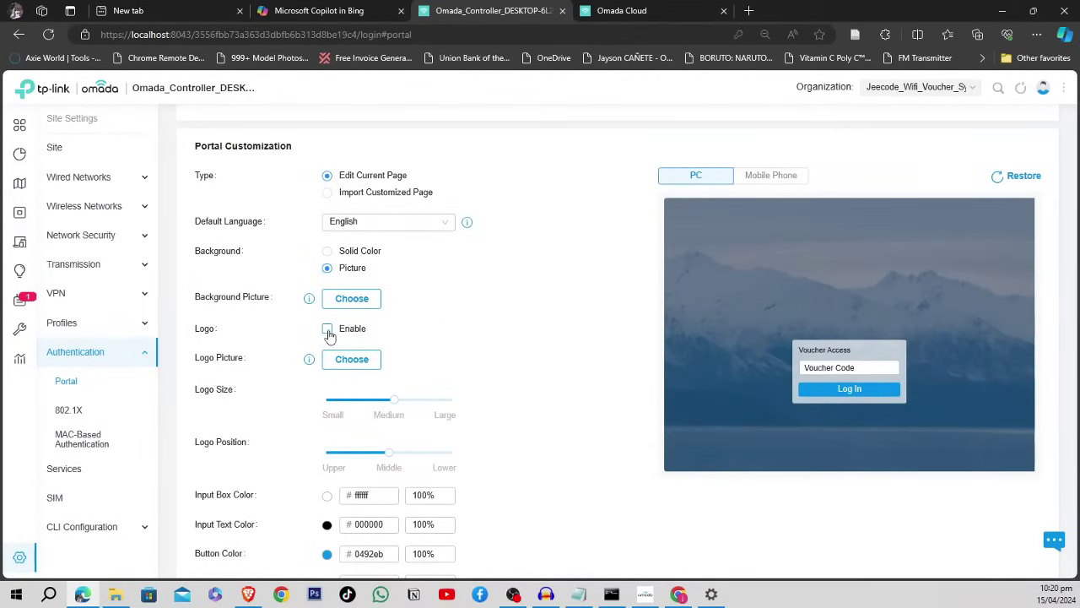
click(328, 330)
click(359, 366)
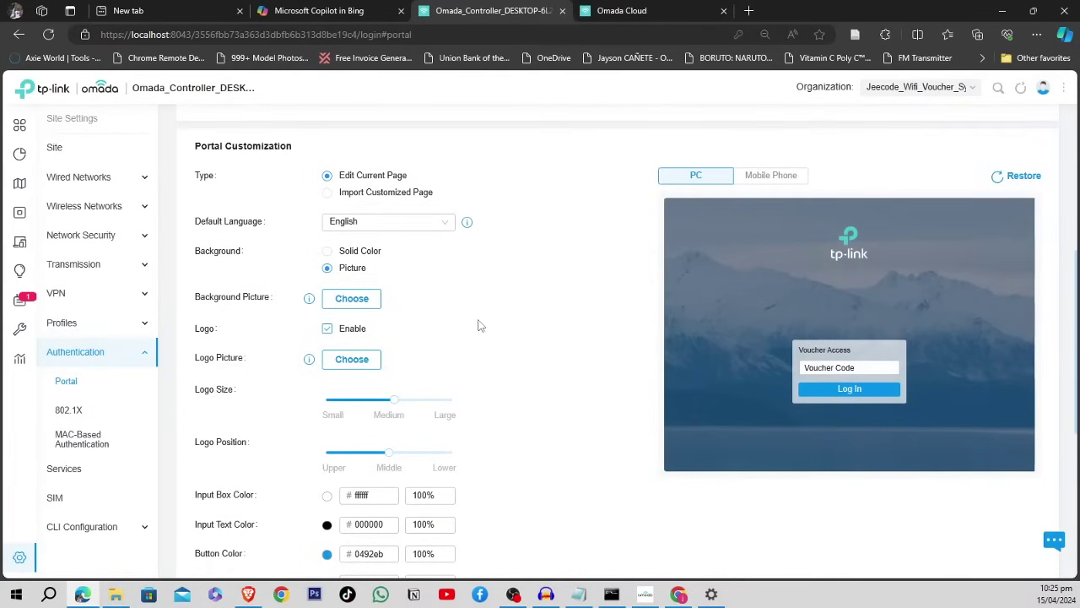
scroll(477, 324, down, 1)
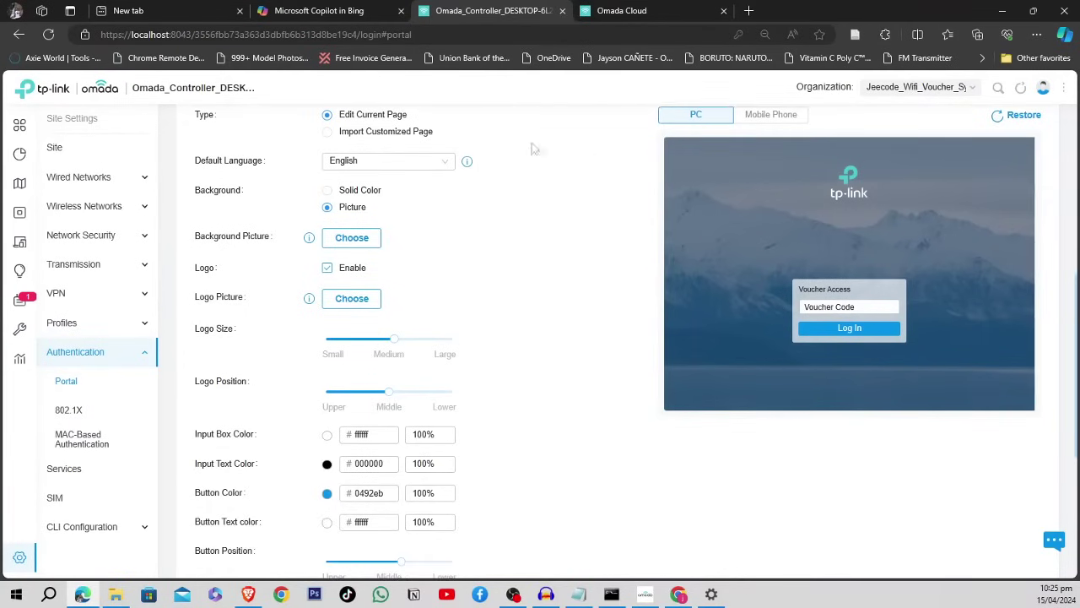
scroll(534, 309, down, 3)
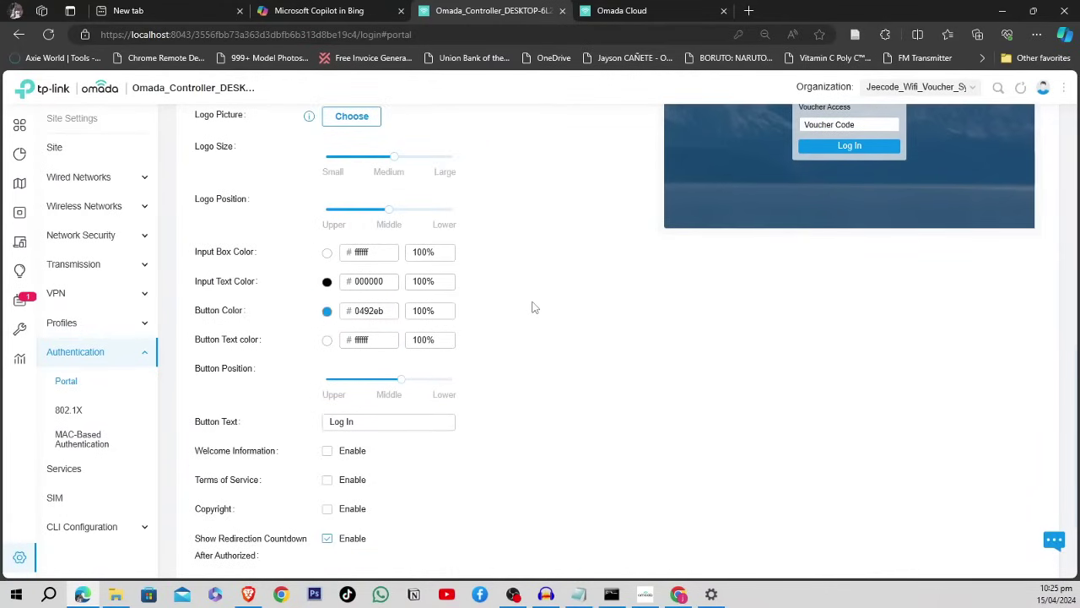
scroll(533, 308, down, 1)
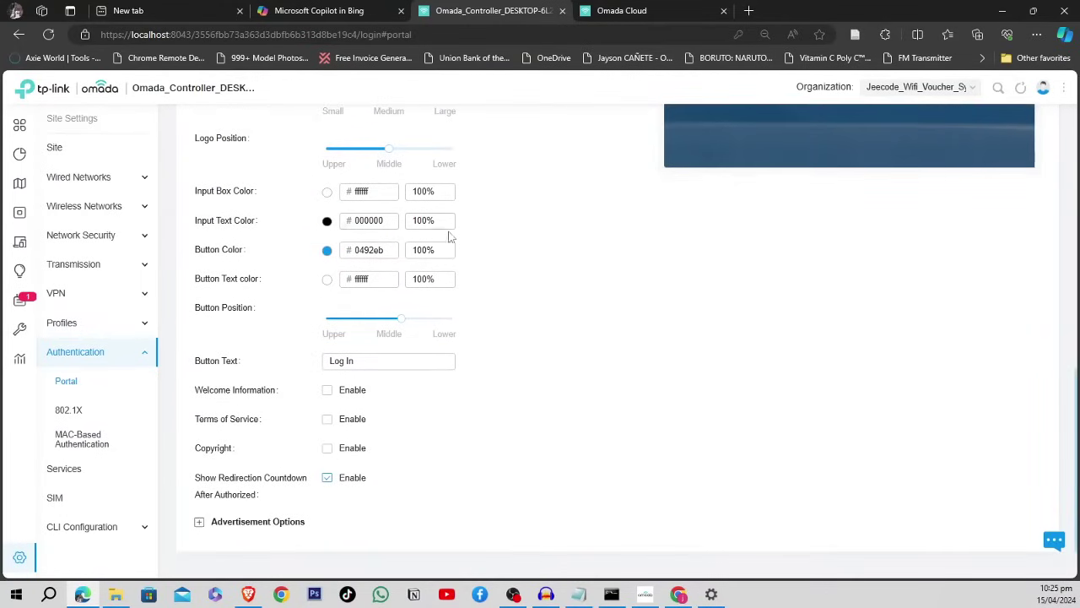
scroll(450, 240, up, 2)
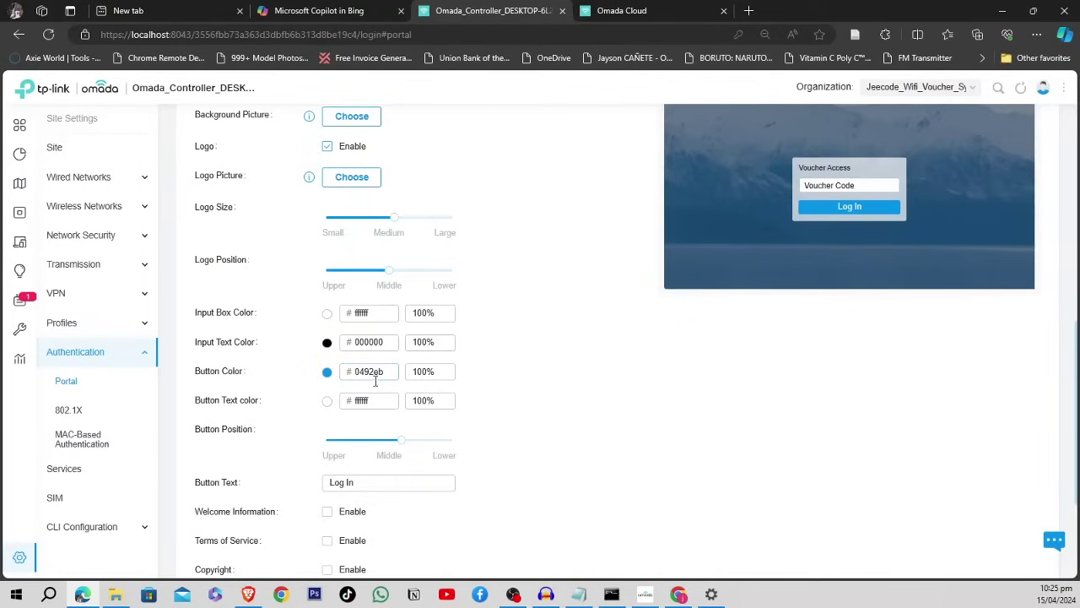
- Set the Log In button colour to bright red fd1a1a in the colour picker
click(392, 374)
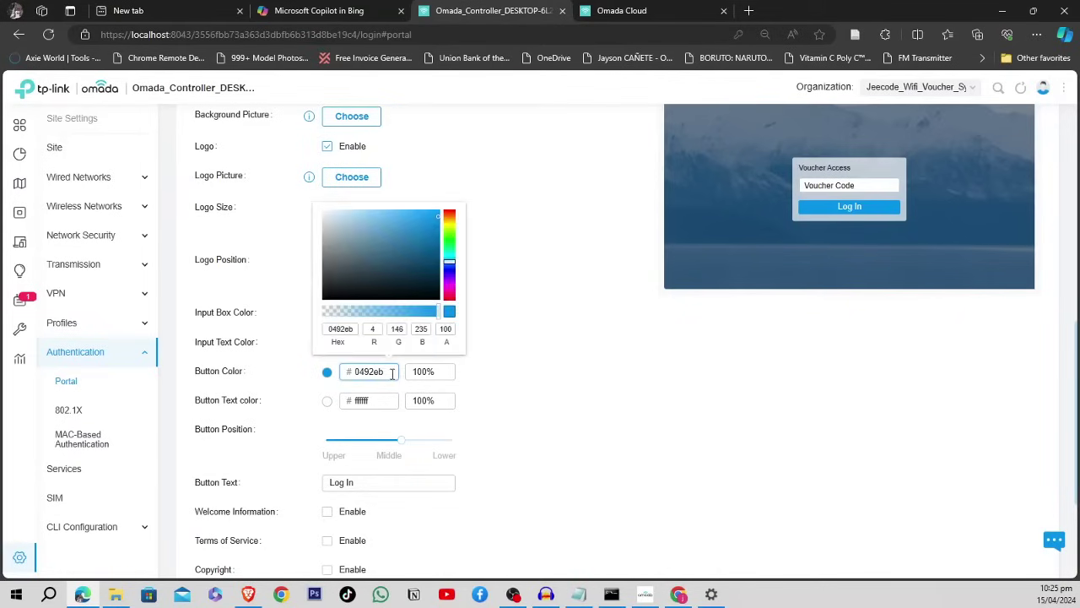
click(424, 290)
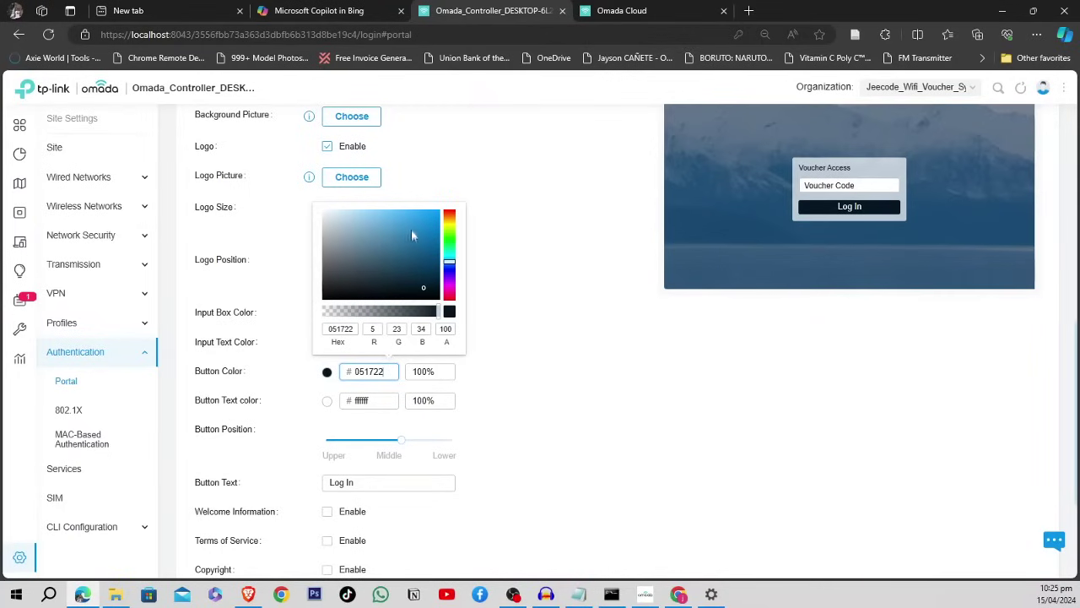
click(411, 228)
click(450, 296)
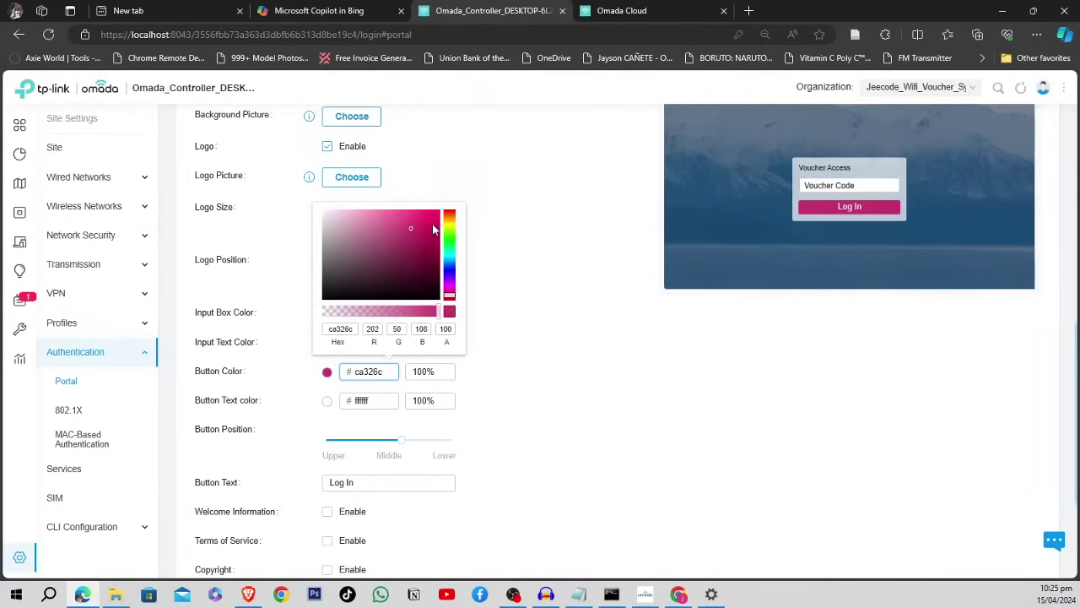
click(450, 301)
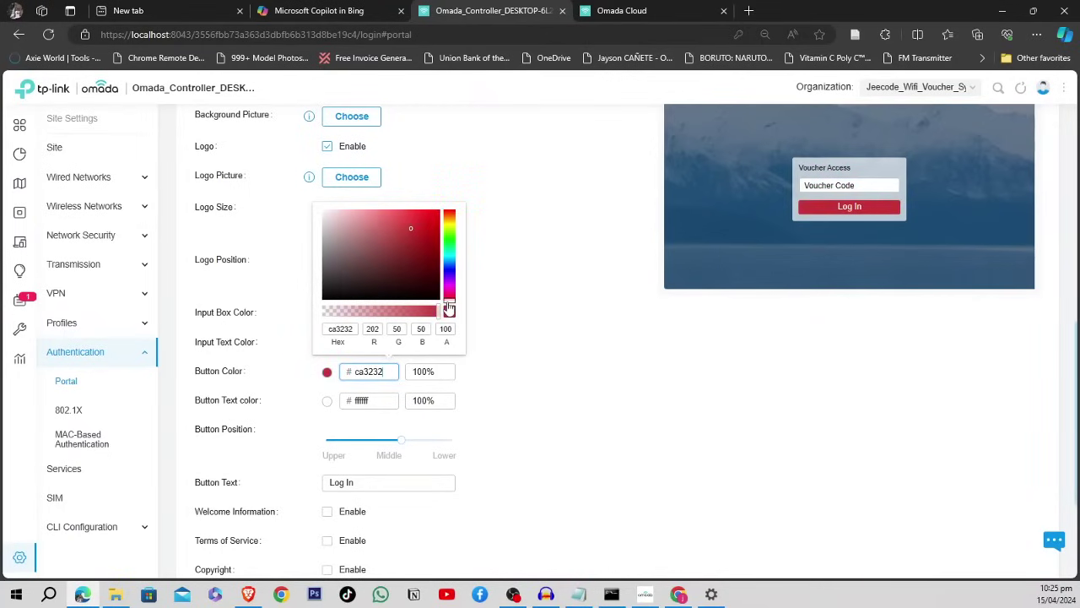
click(428, 212)
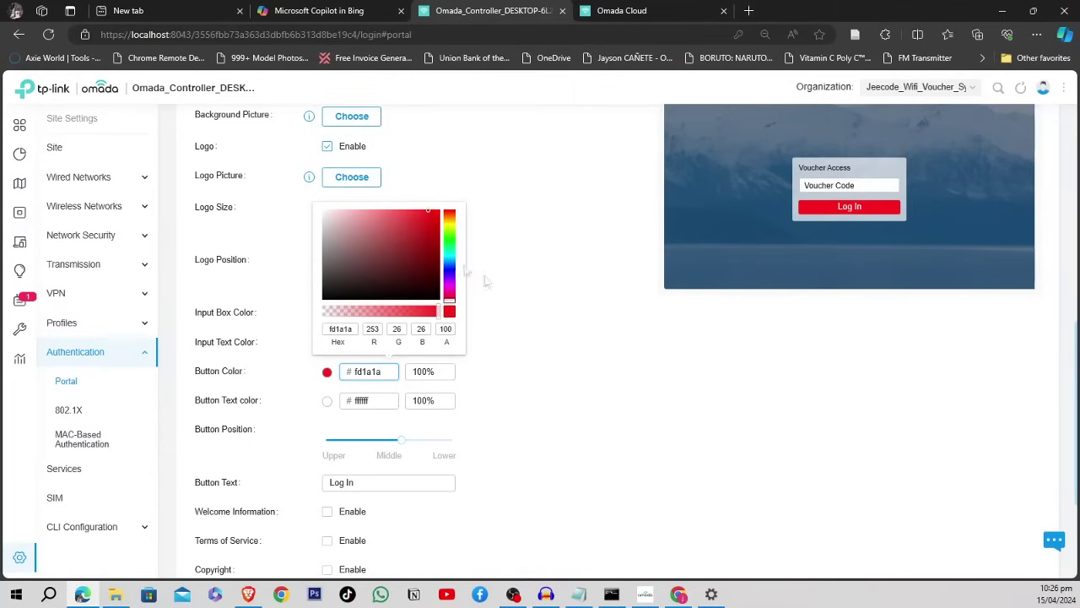
scroll(523, 310, up, 2)
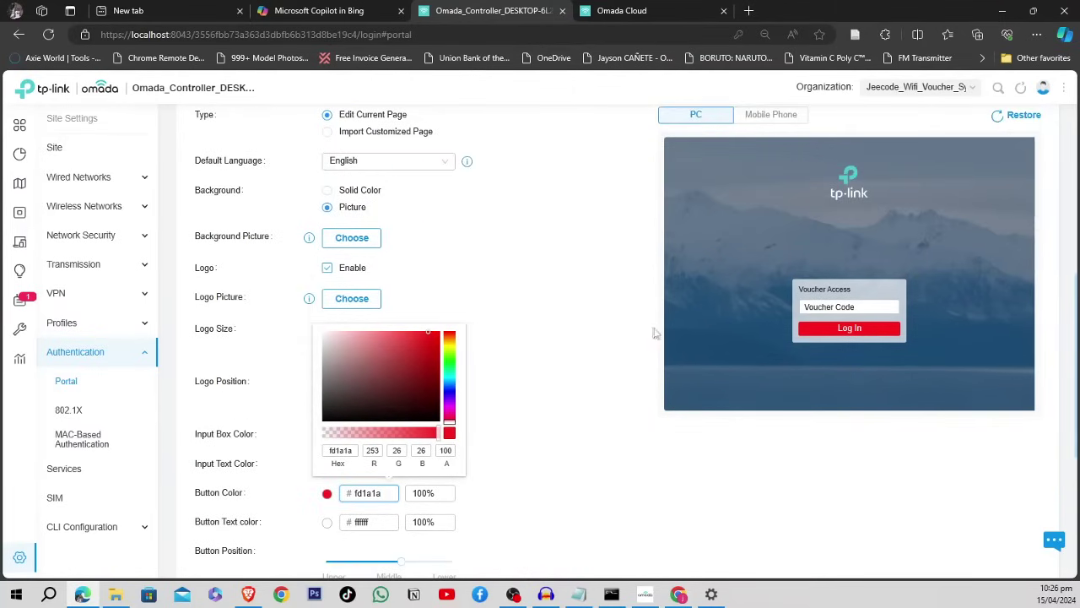
click(496, 409)
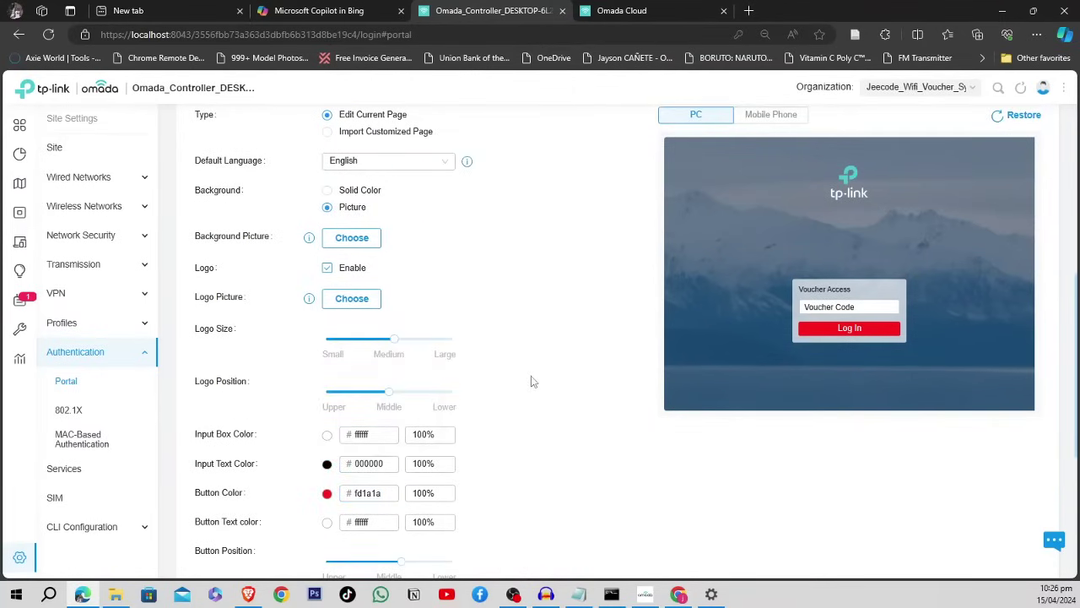
scroll(532, 378, down, 2)
scroll(532, 379, up, 1)
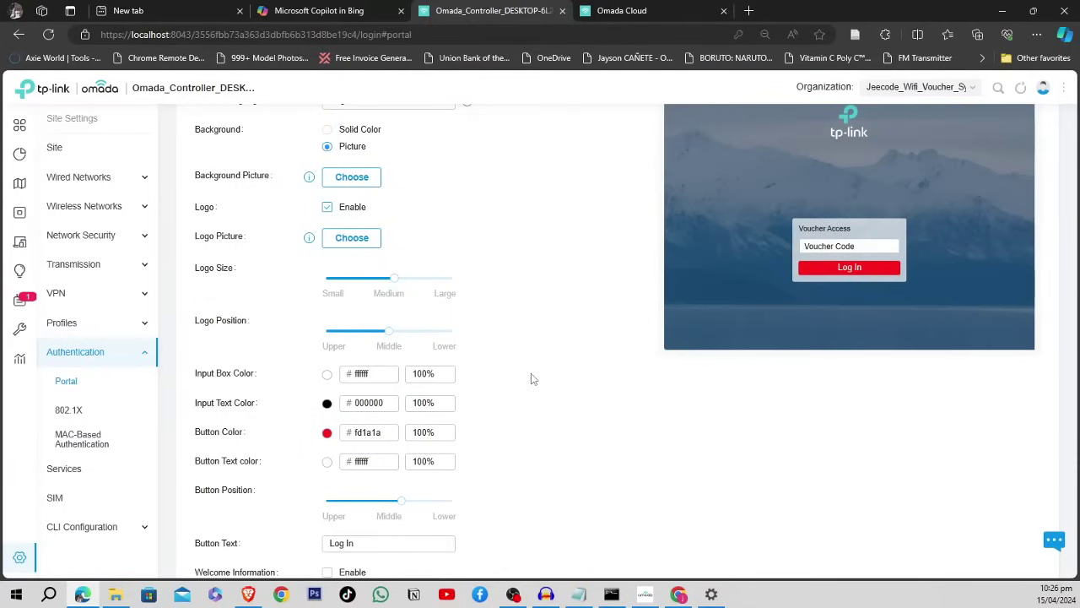
scroll(516, 288, up, 2)
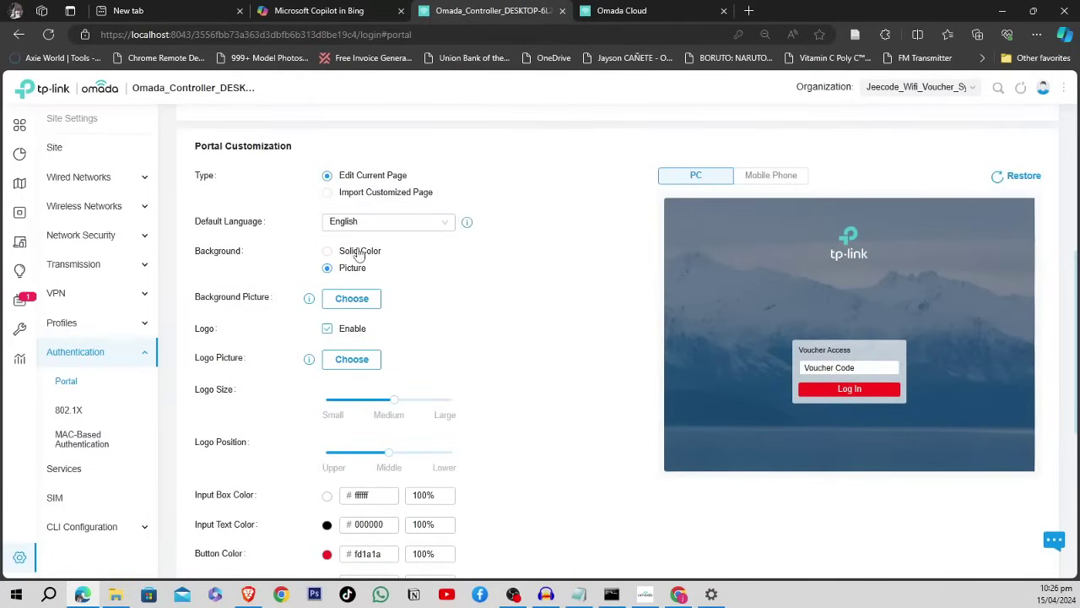
- Switch the portal background to a solid white ffffff colour
click(358, 250)
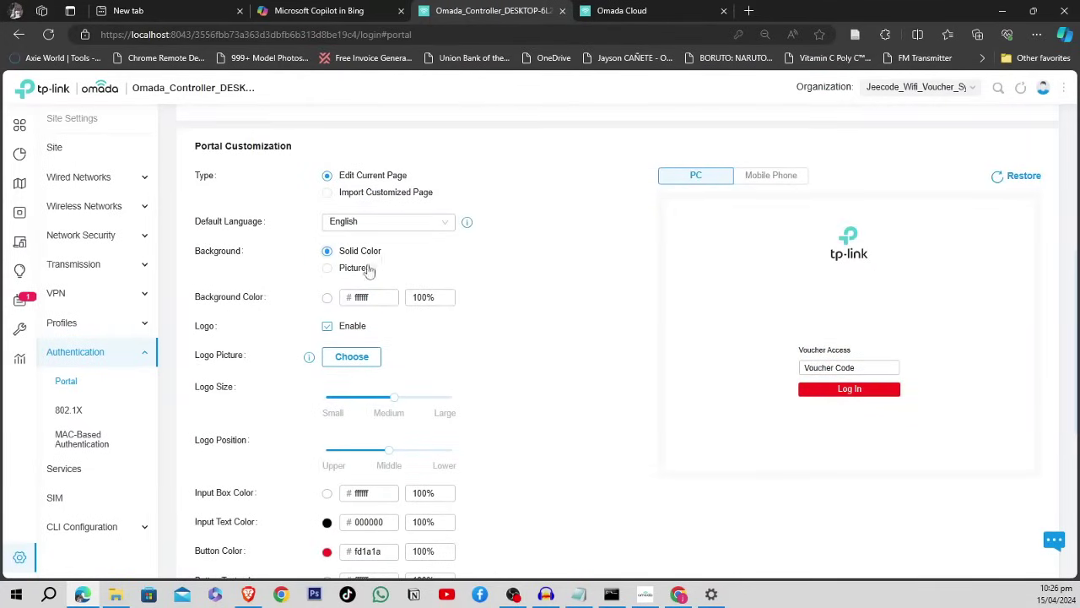
scroll(453, 275, down, 1)
scroll(441, 374, up, 3)
scroll(441, 371, down, 1)
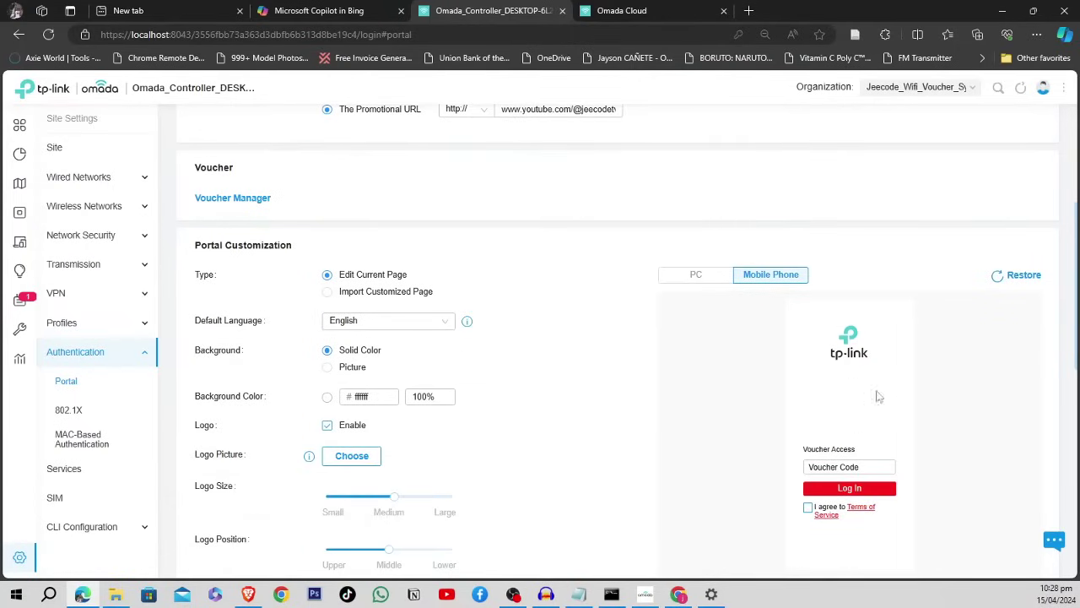
scroll(477, 301, down, 1)
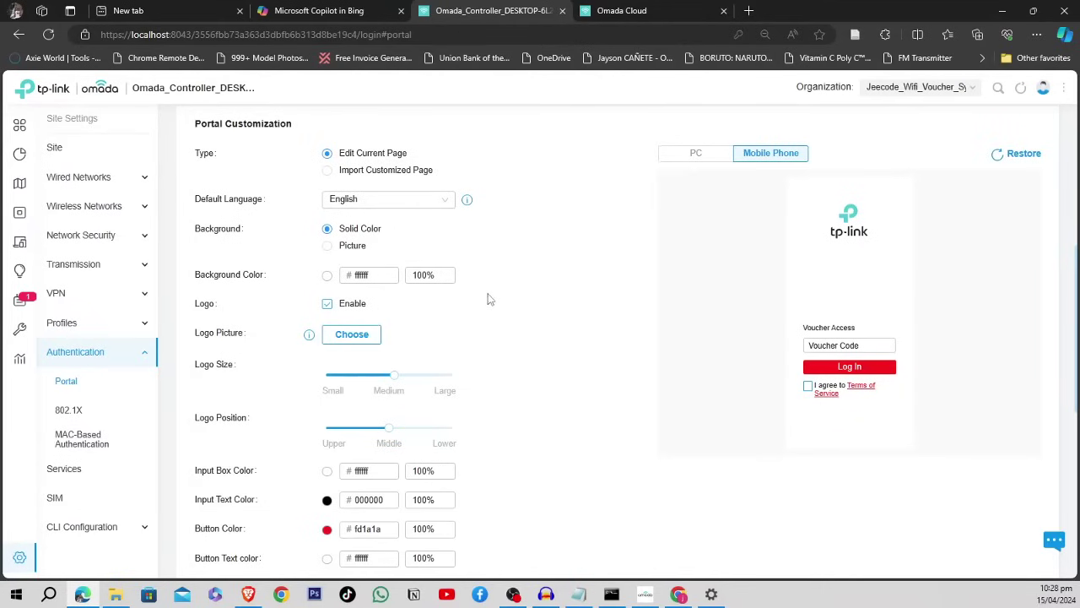
scroll(490, 299, down, 2)
scroll(489, 299, up, 2)
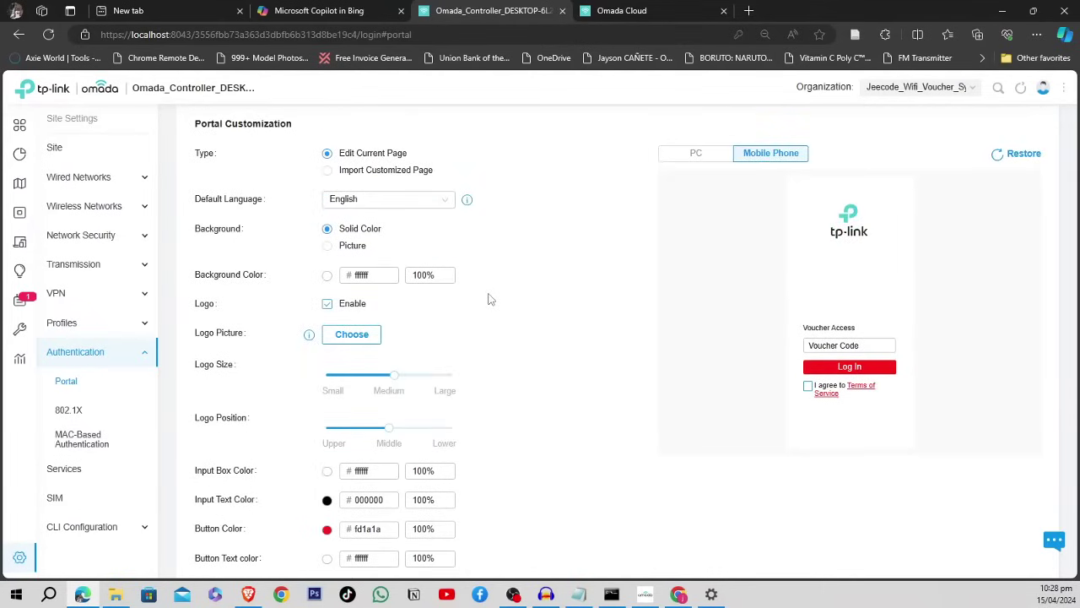
- Toggle Logo Enable off and back on, then choose a new logo picture
click(327, 305)
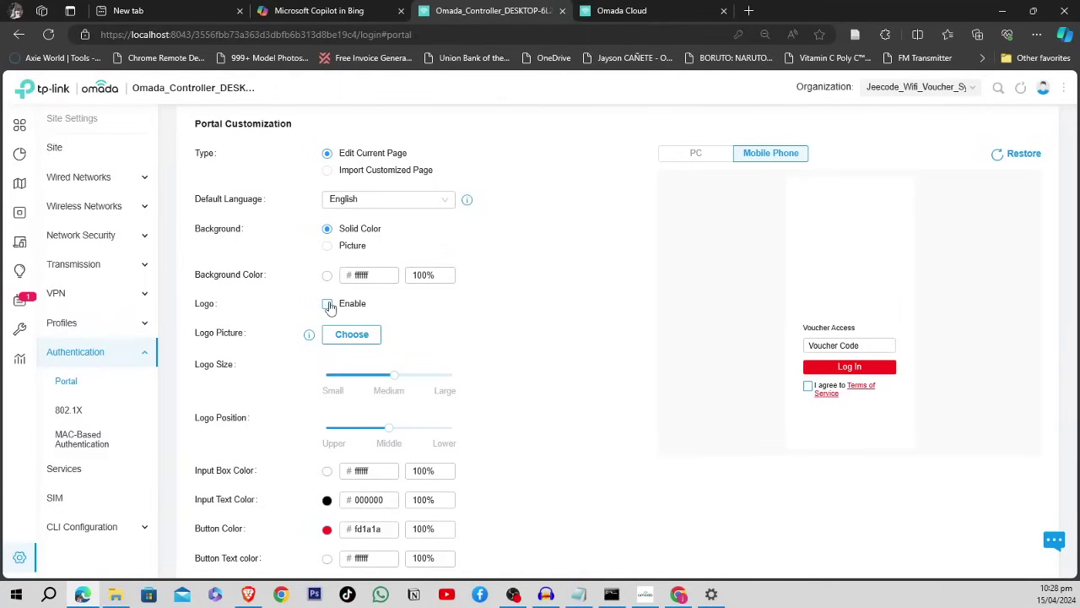
click(327, 304)
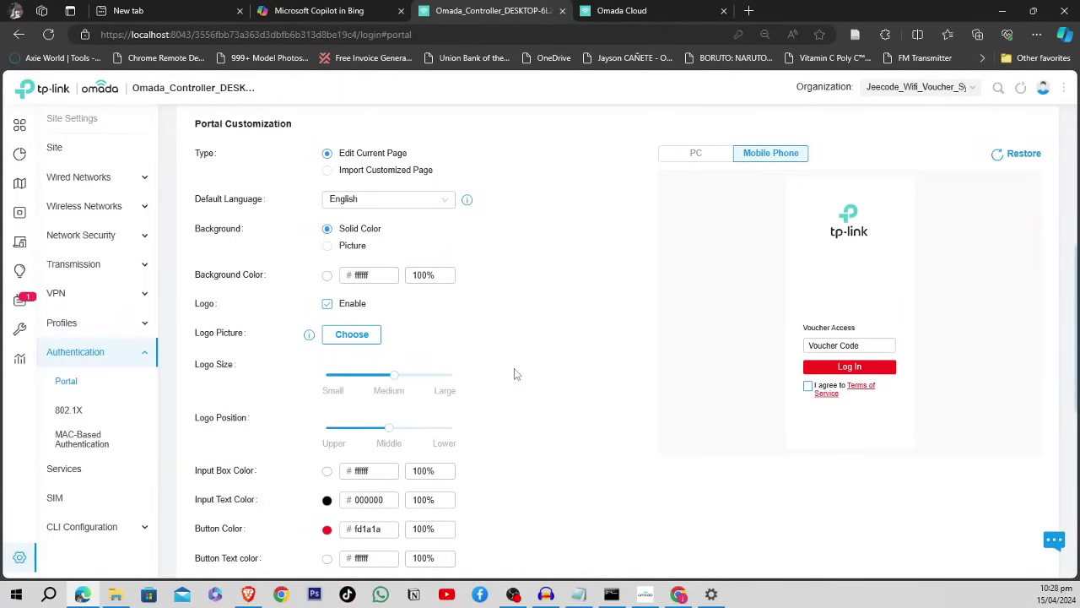
click(353, 338)
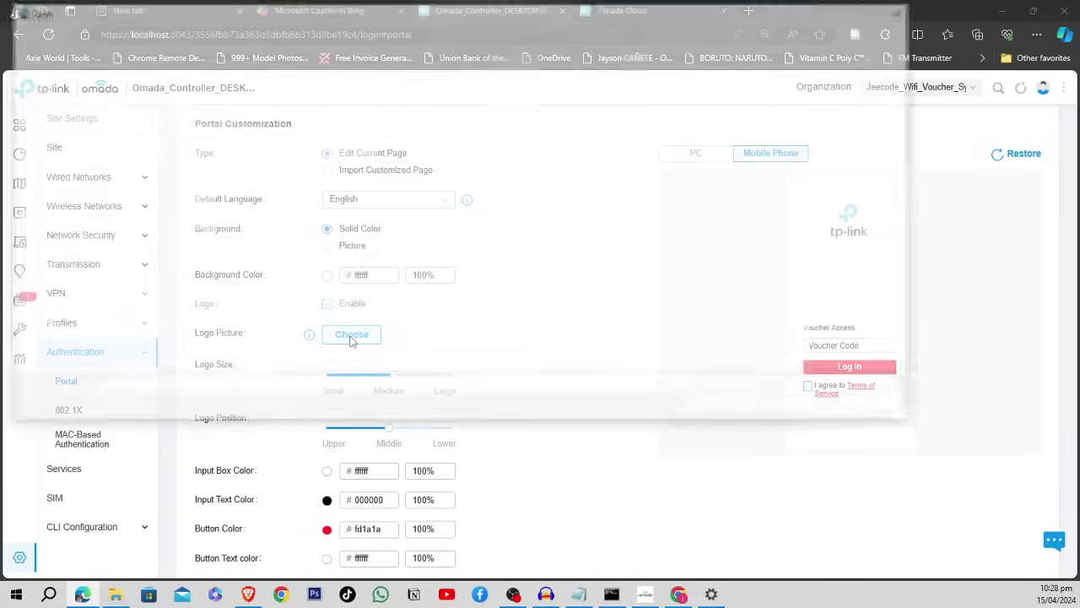
- Use channels4_profile.jpg from Downloads as the logo, cropped to 225 × 213
click(60, 266)
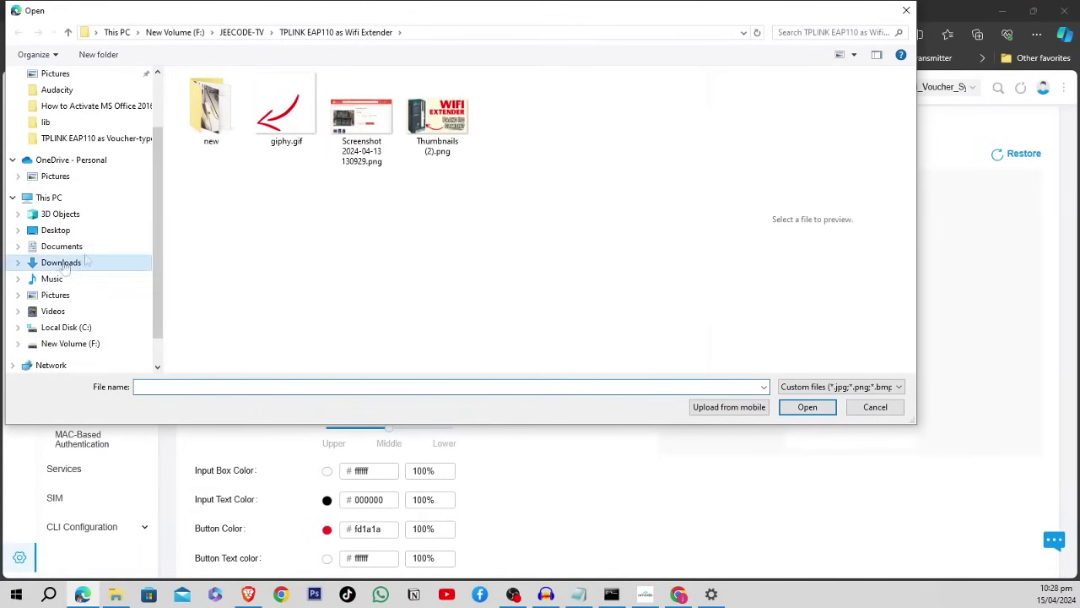
click(200, 113)
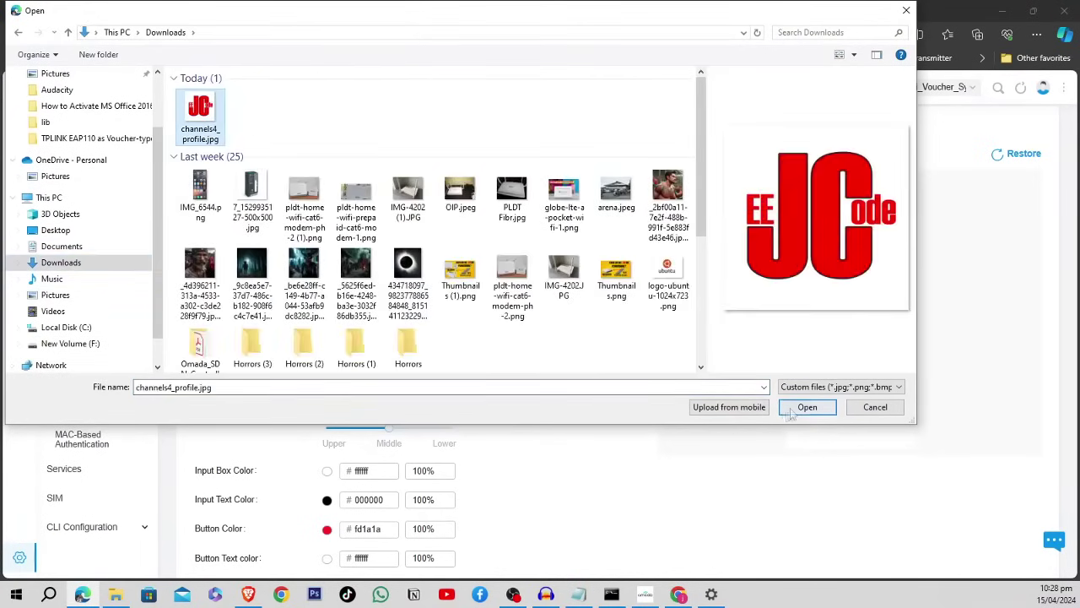
click(806, 407)
scroll(585, 369, down, 2)
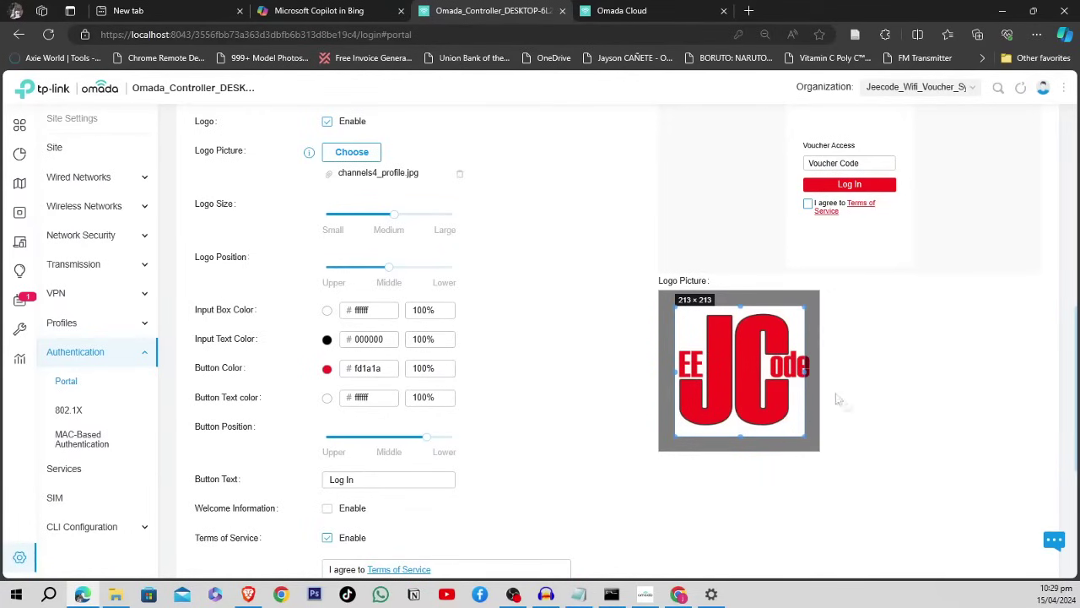
mouse_move(806, 371)
mouse_down()
mouse_move(822, 373)
mouse_move(812, 374)
mouse_up()
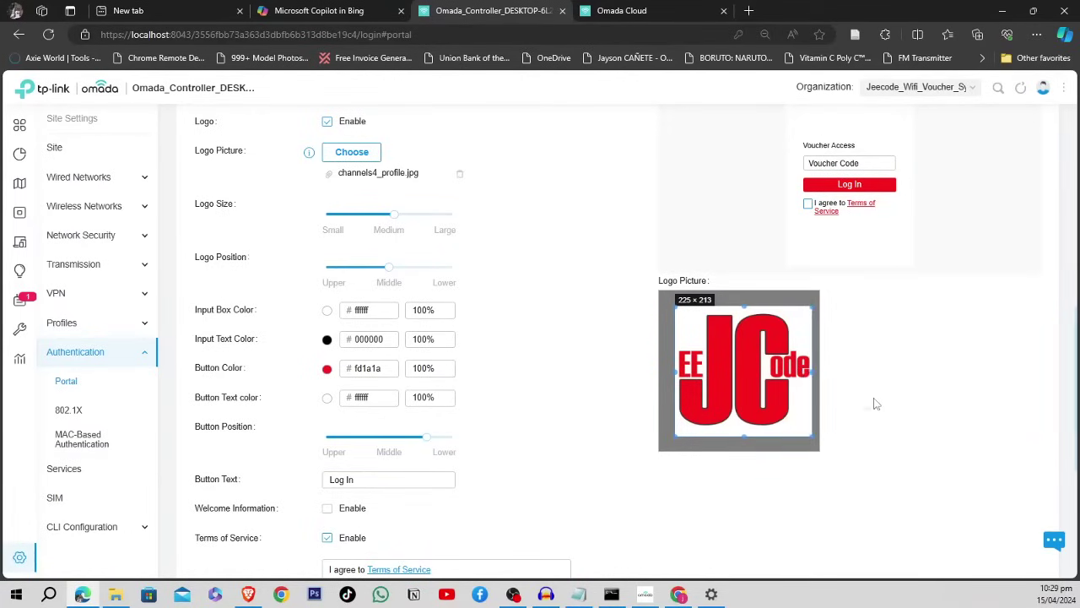
scroll(876, 403, up, 2)
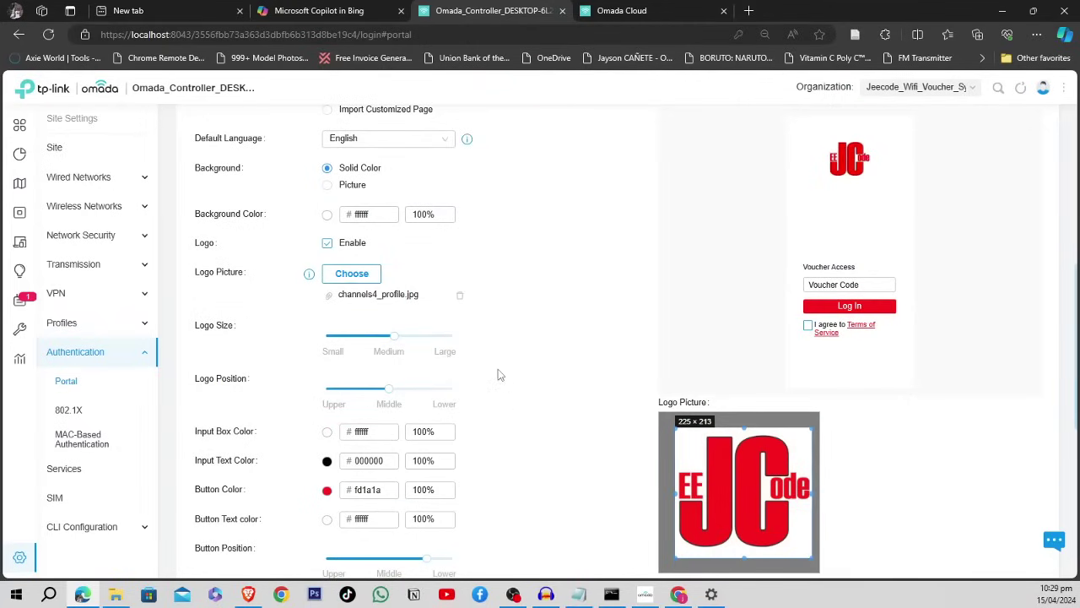
scroll(499, 376, down, 3)
scroll(533, 391, up, 6)
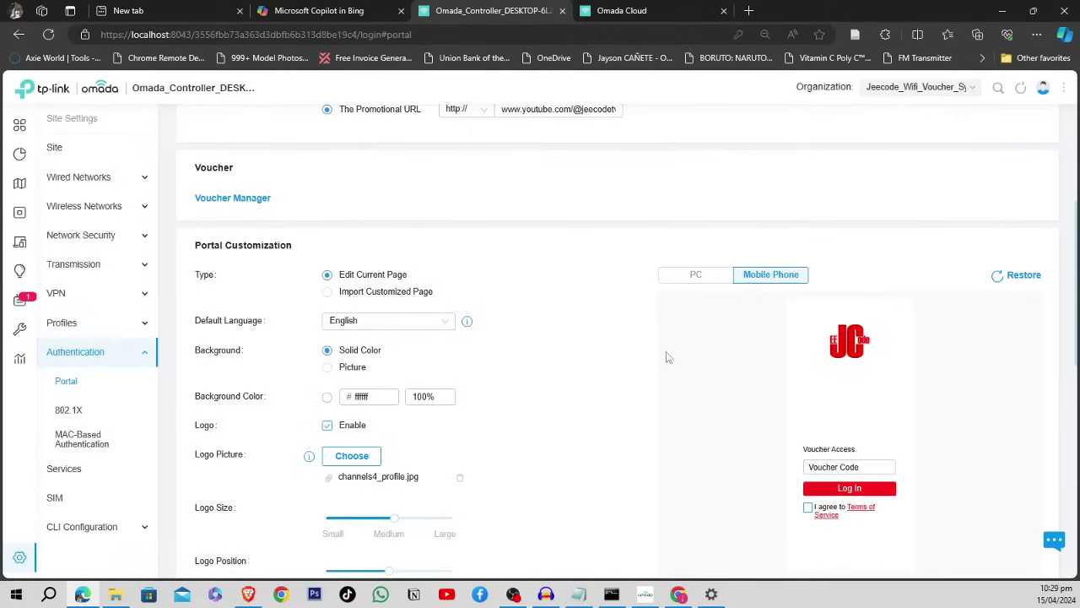
- Preview the PC and mobile layouts, then disable the Terms of Service agreement
click(693, 280)
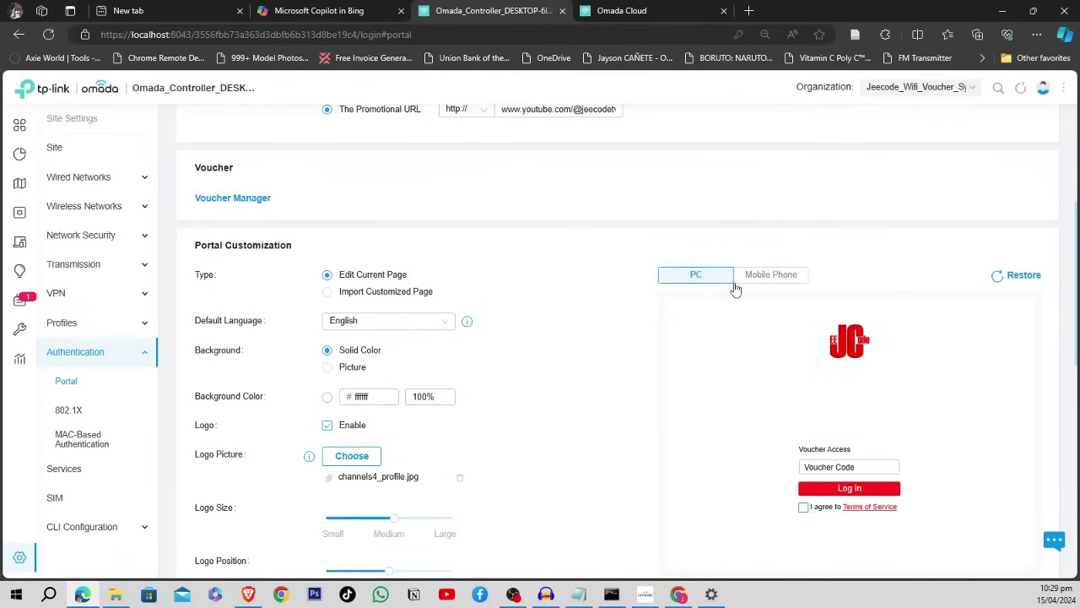
click(756, 279)
scroll(540, 358, down, 3)
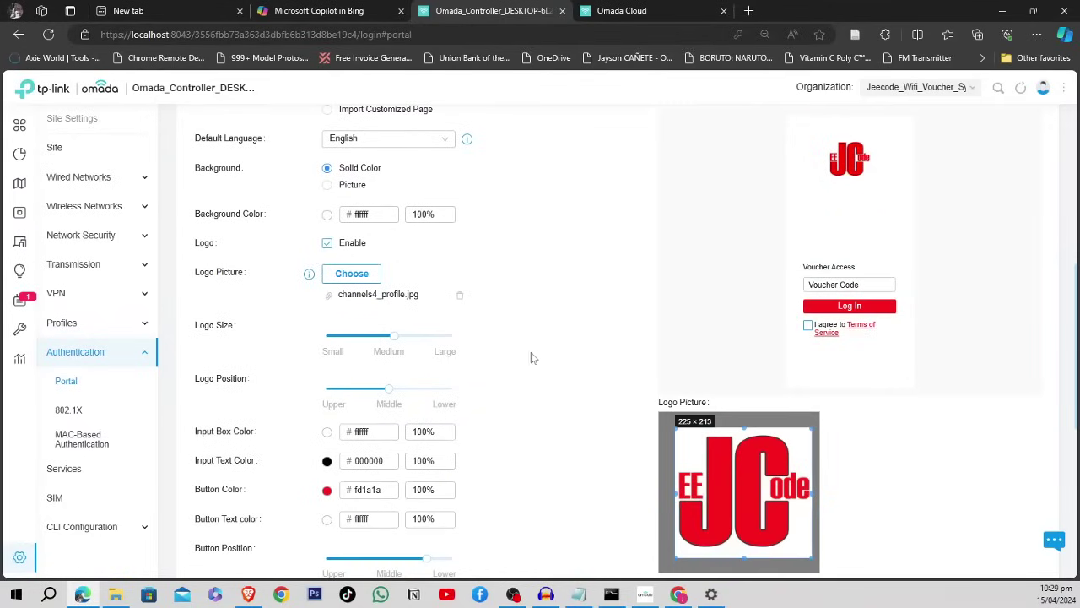
scroll(530, 358, down, 6)
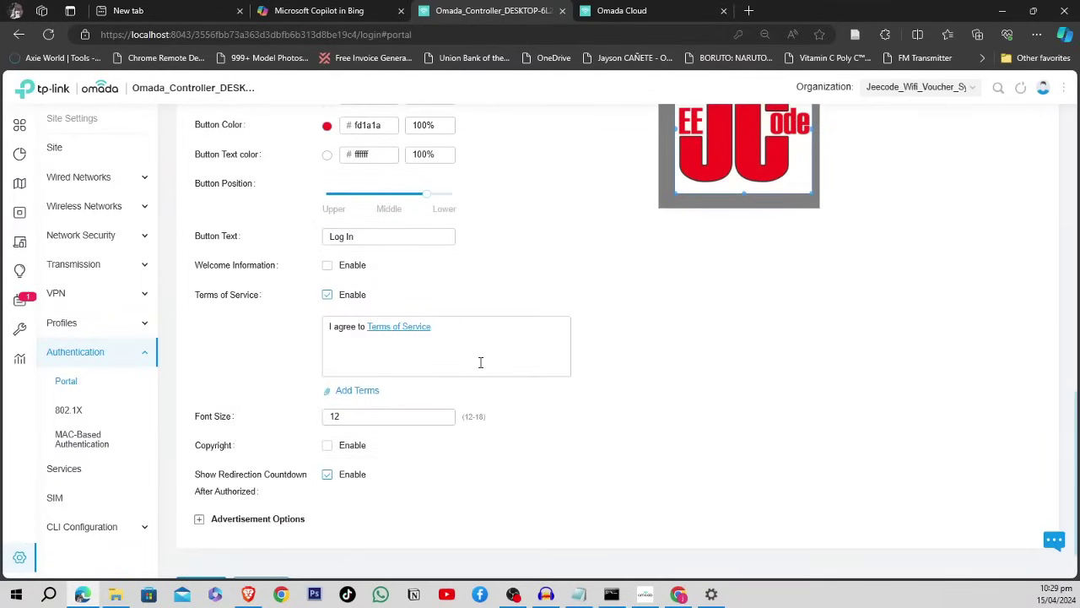
click(328, 295)
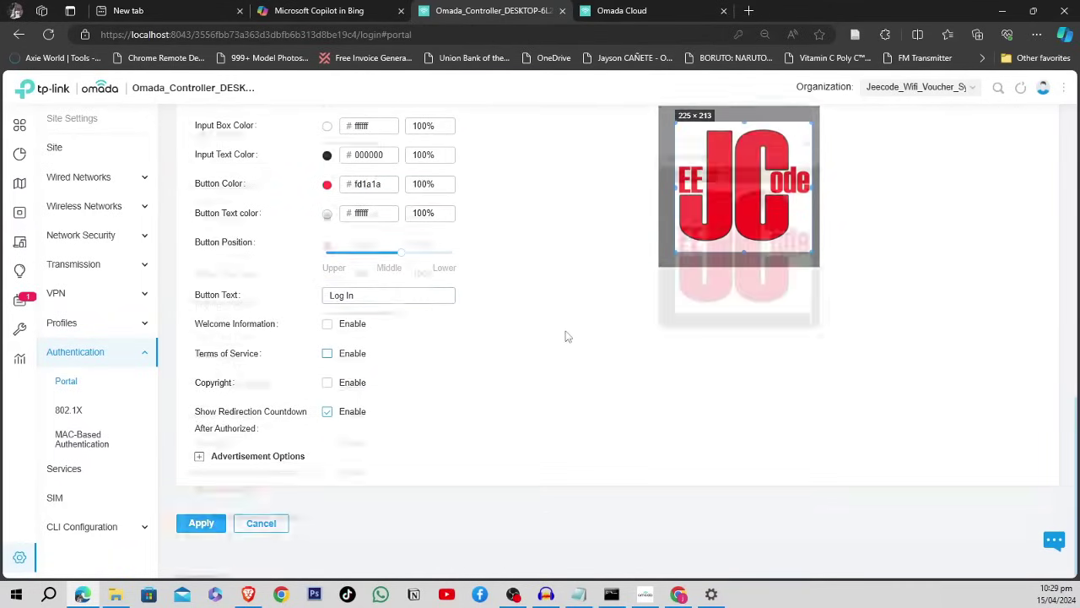
scroll(565, 336, up, 5)
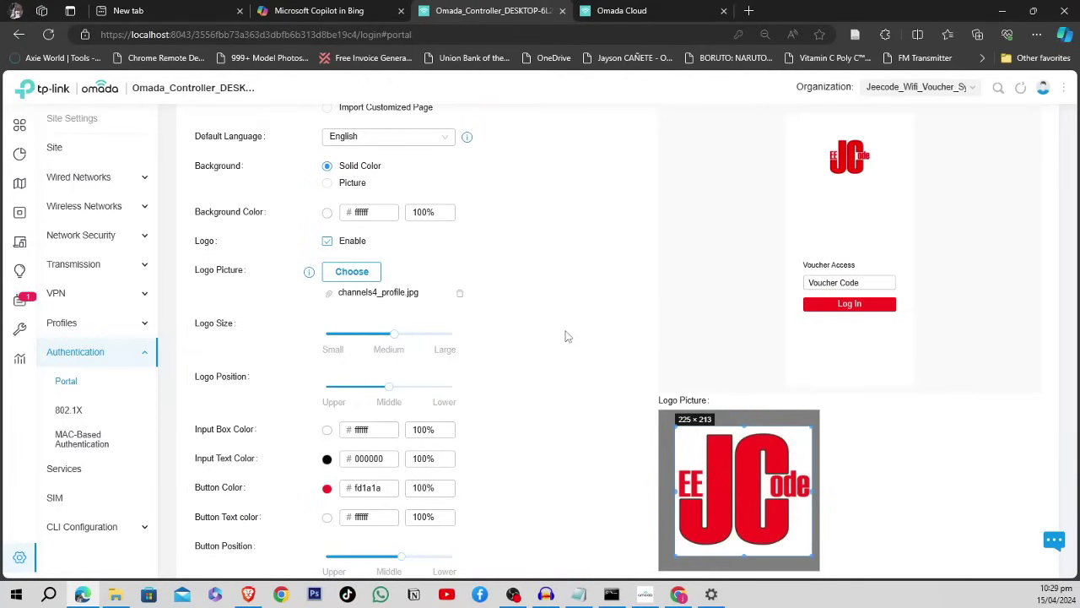
- Enable Welcome Information reading 'Enjoy your day!' and apply the portal settings
scroll(558, 338, down, 2)
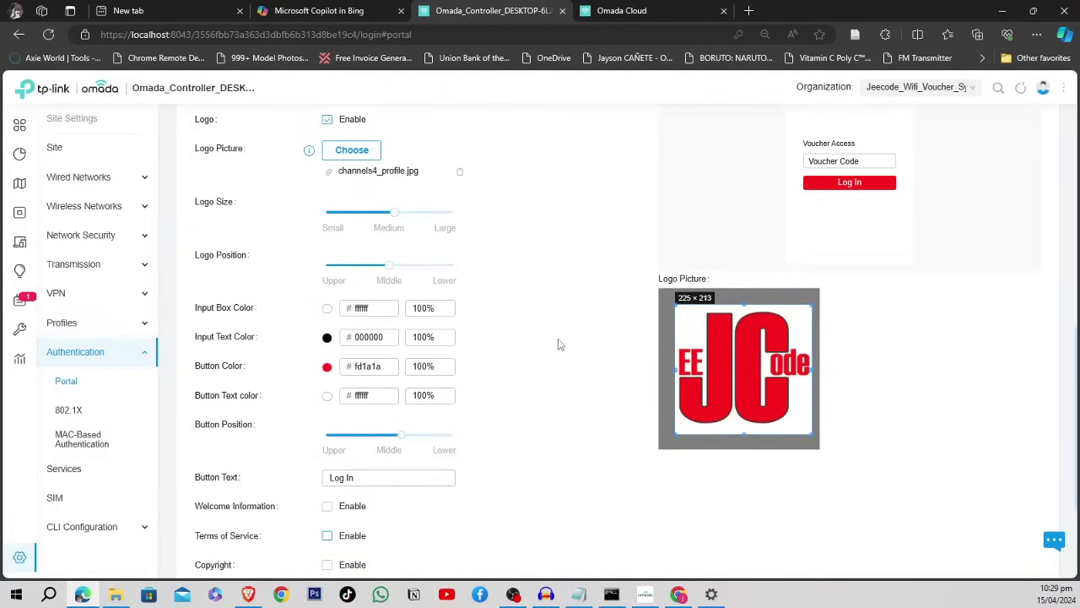
scroll(558, 339, down, 2)
click(327, 384)
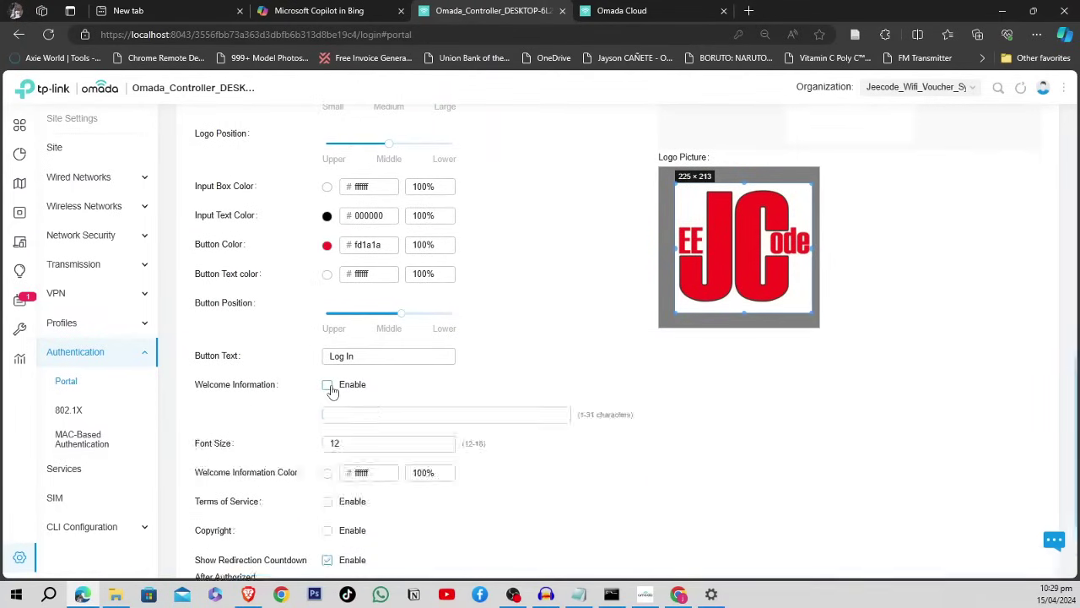
click(378, 414)
text(Enjoy)
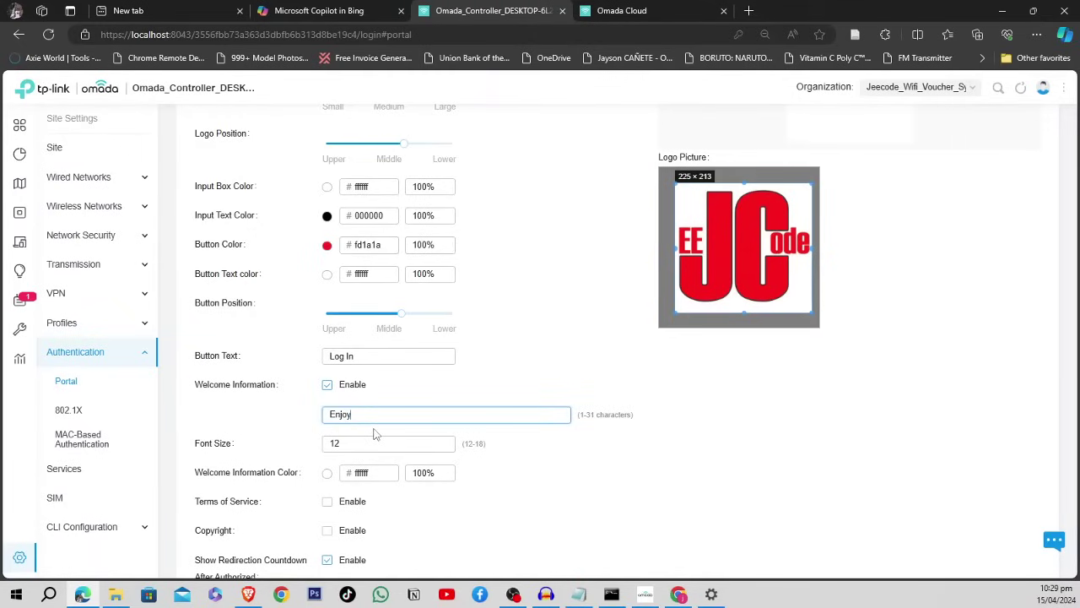
text( your day!)
scroll(376, 433, down, 2)
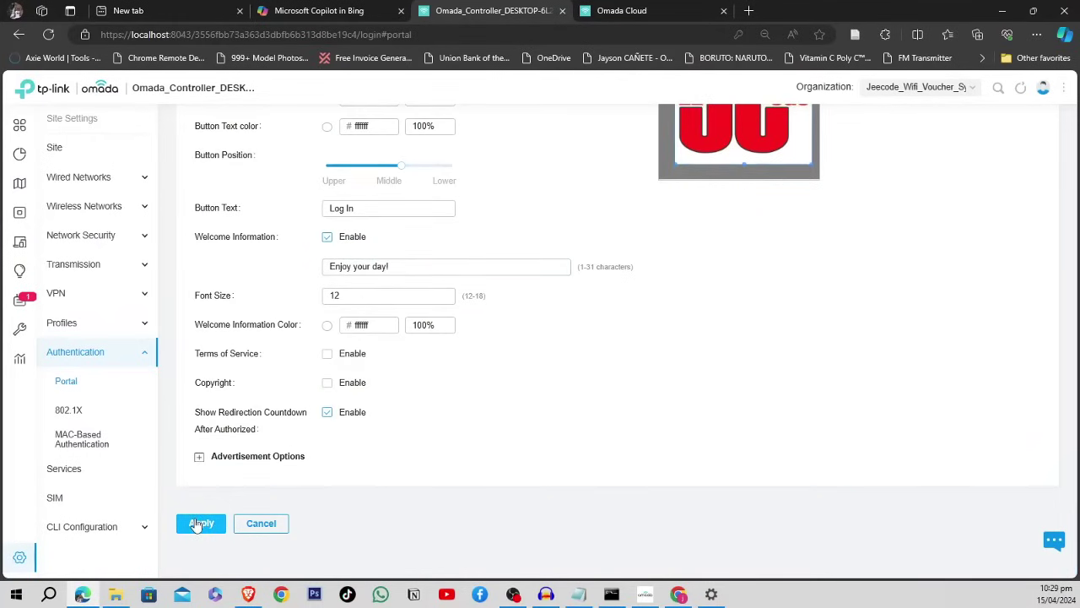
click(199, 524)
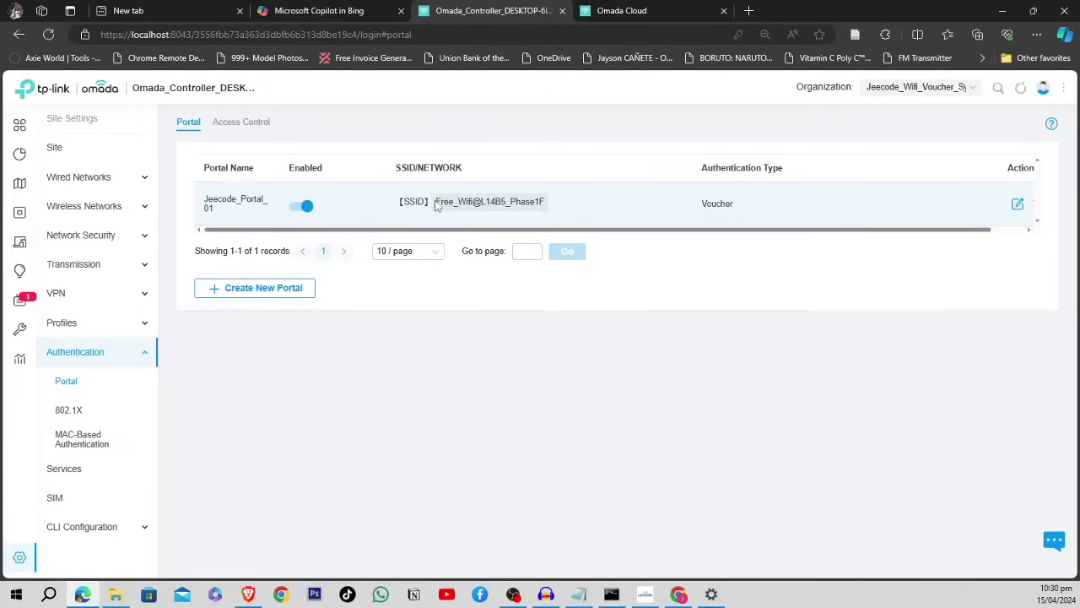
drag(437, 200, 557, 210)
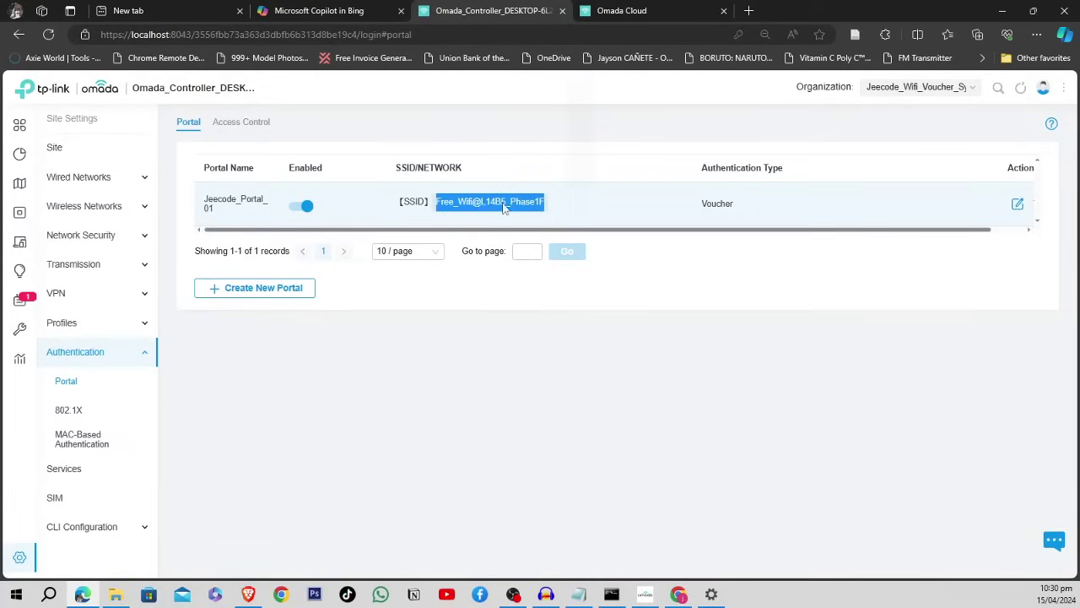
click(467, 204)
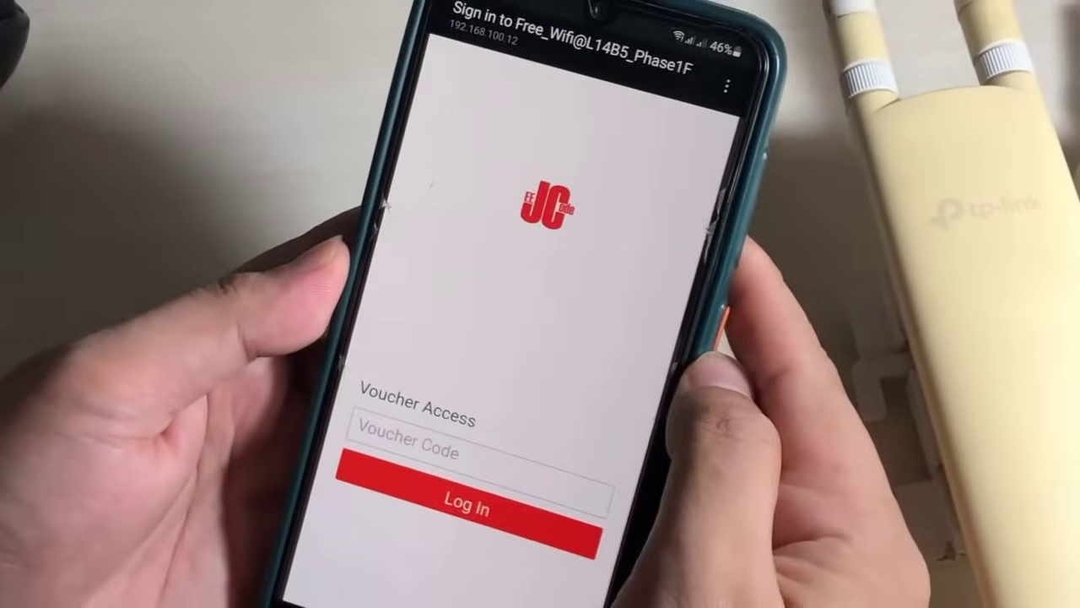
click(431, 426)
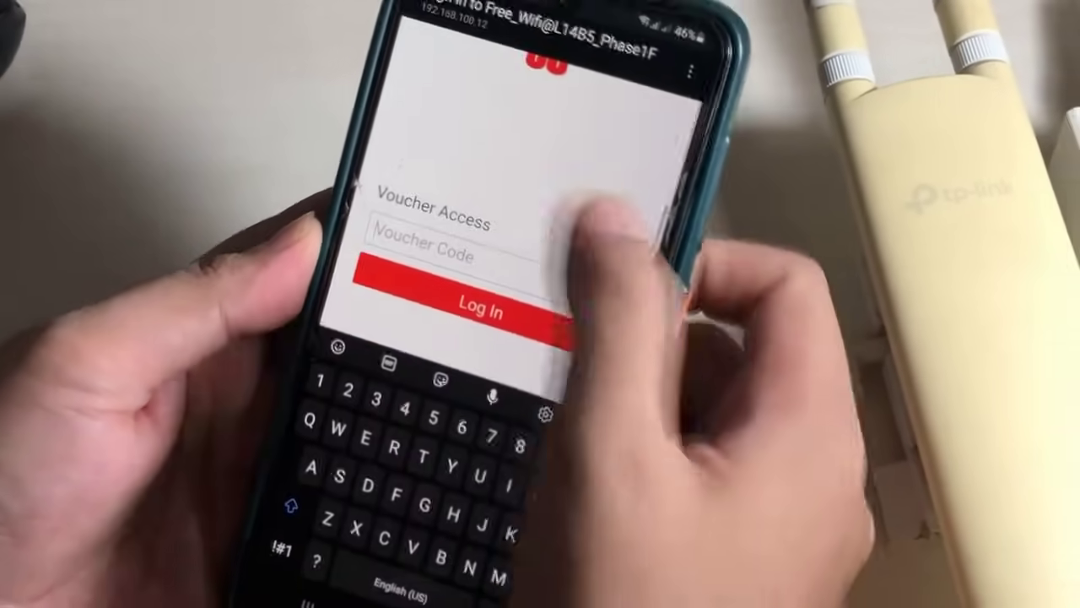
click(582, 190)
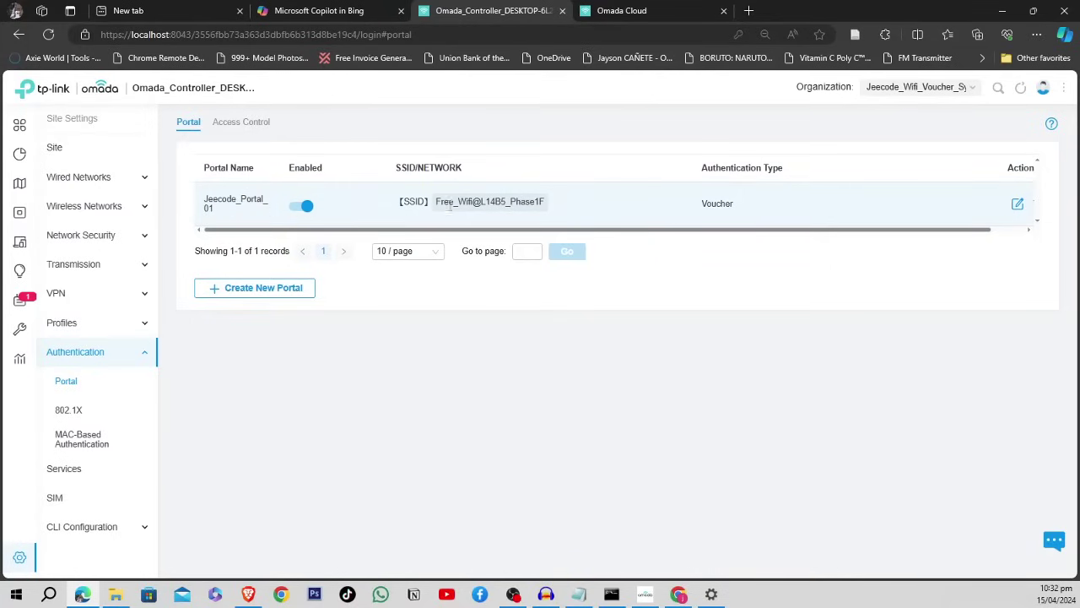
- Open the Jeecode_Portal_01 portal settings, then switch to the Hotspot Manager in a new tab
click(1017, 205)
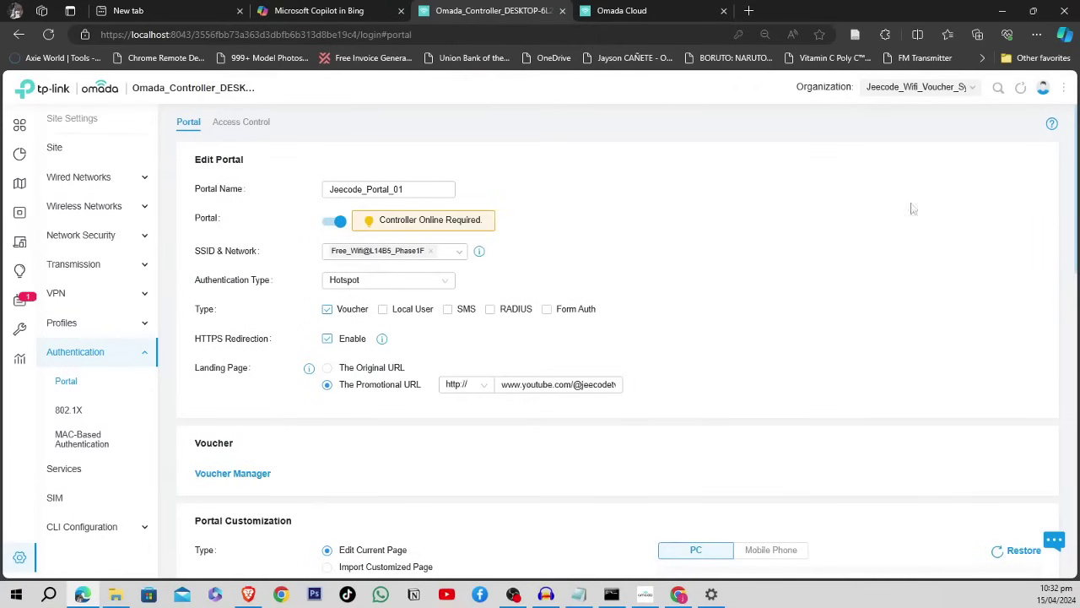
scroll(724, 240, down, 3)
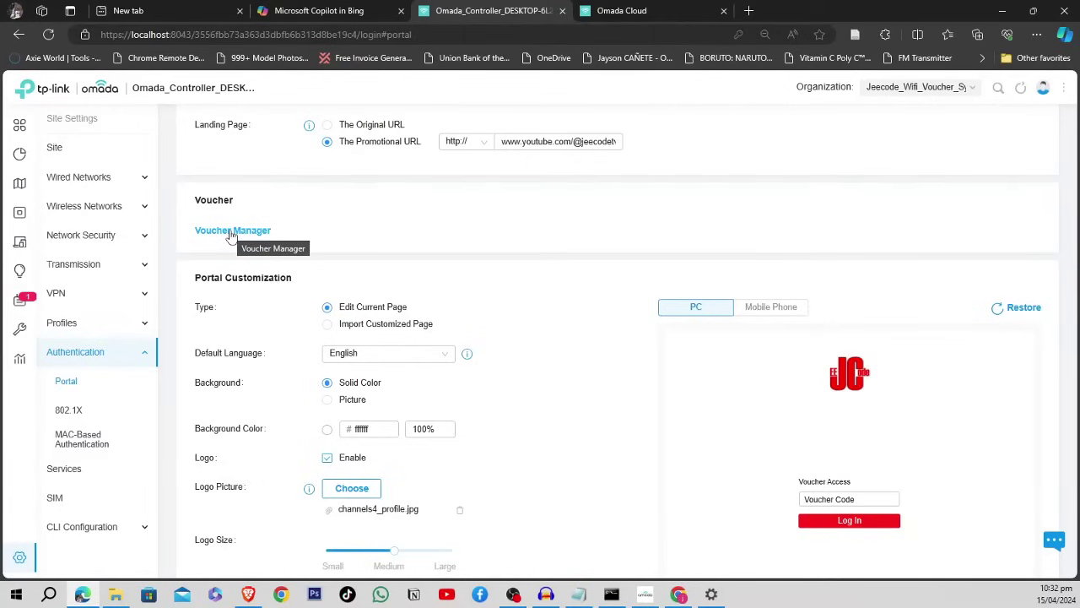
scroll(772, 226, up, 3)
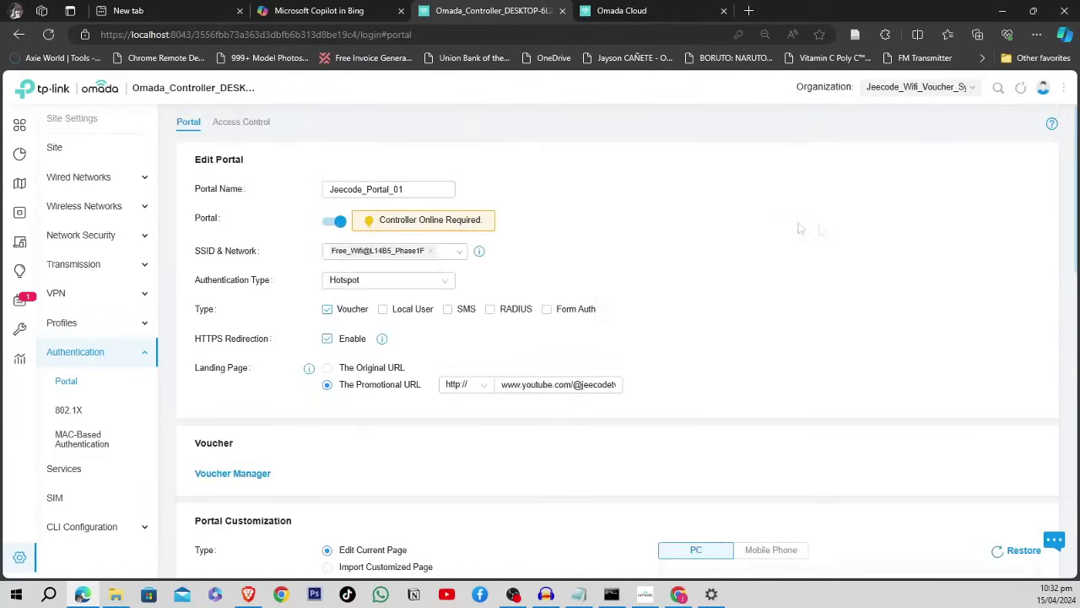
click(977, 91)
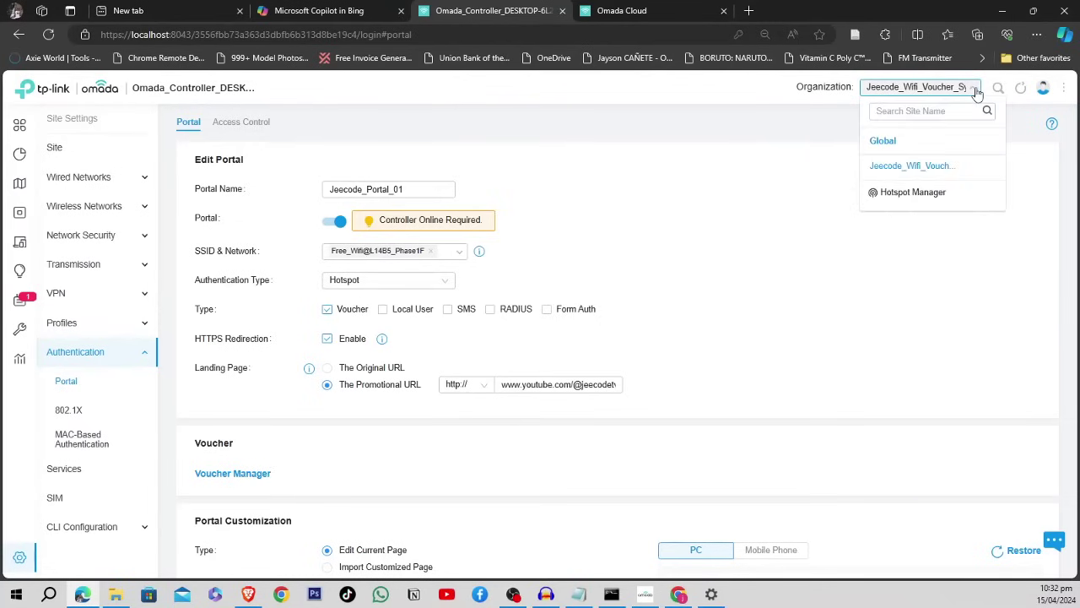
click(907, 194)
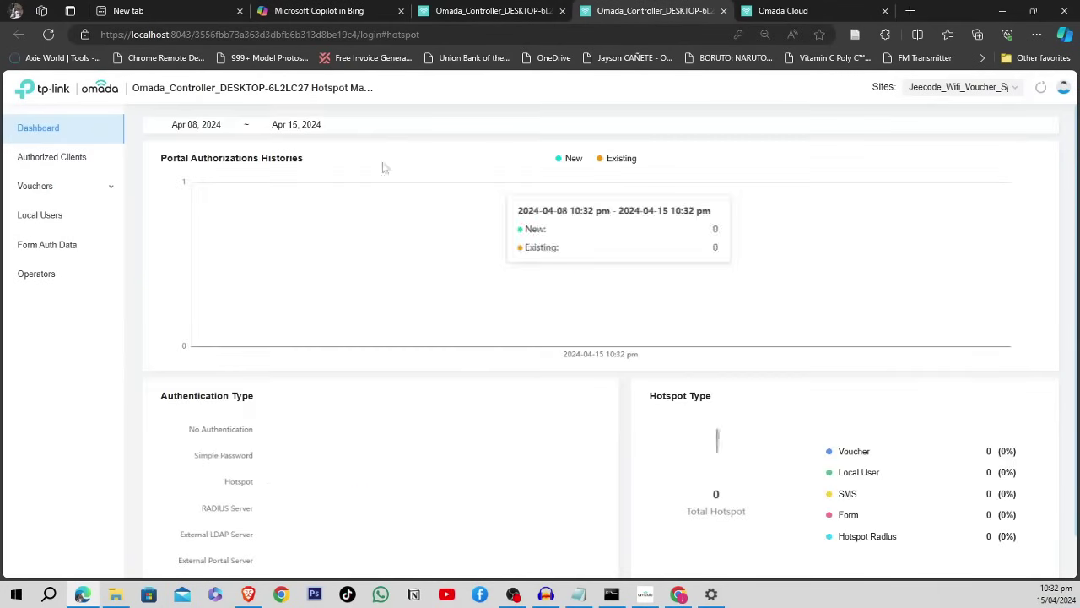
- Go to the Voucher Groups list and start creating a new voucher group
click(54, 187)
click(59, 245)
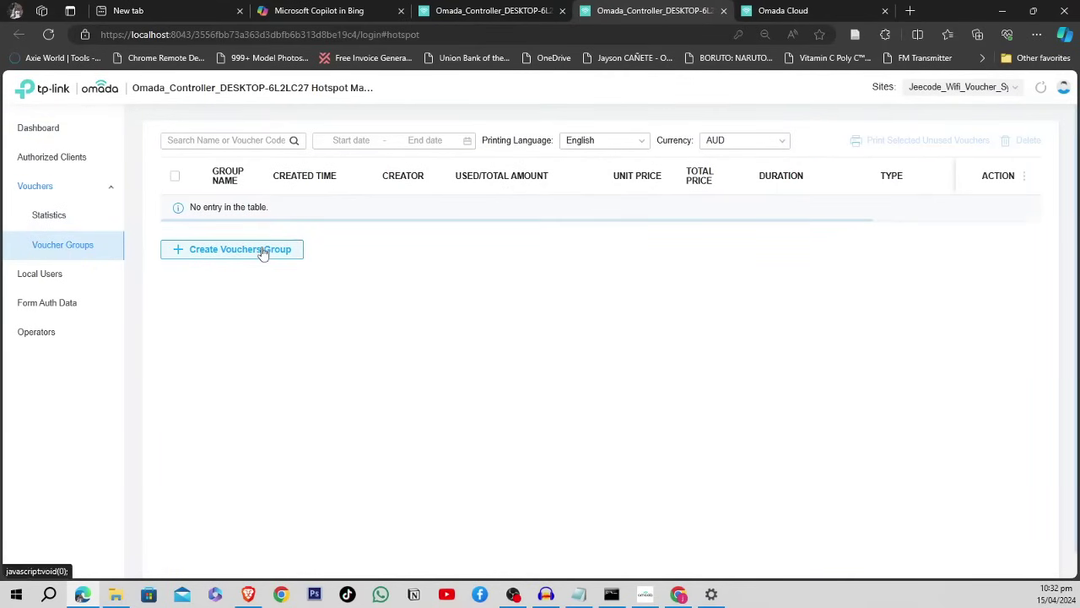
click(262, 251)
scroll(262, 251, up, 2)
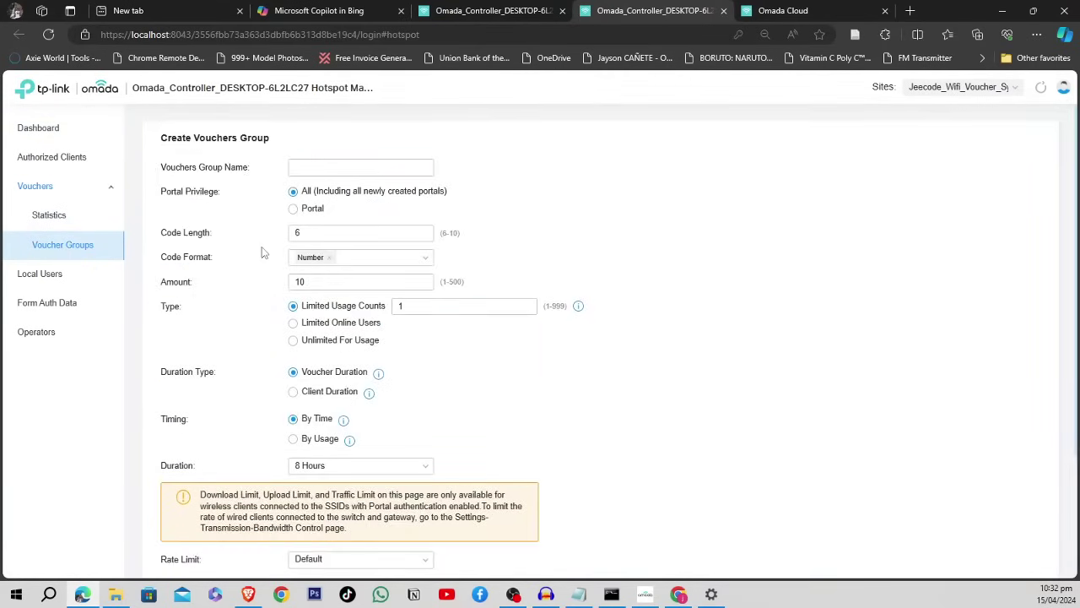
scroll(261, 252, down, 2)
scroll(261, 251, up, 2)
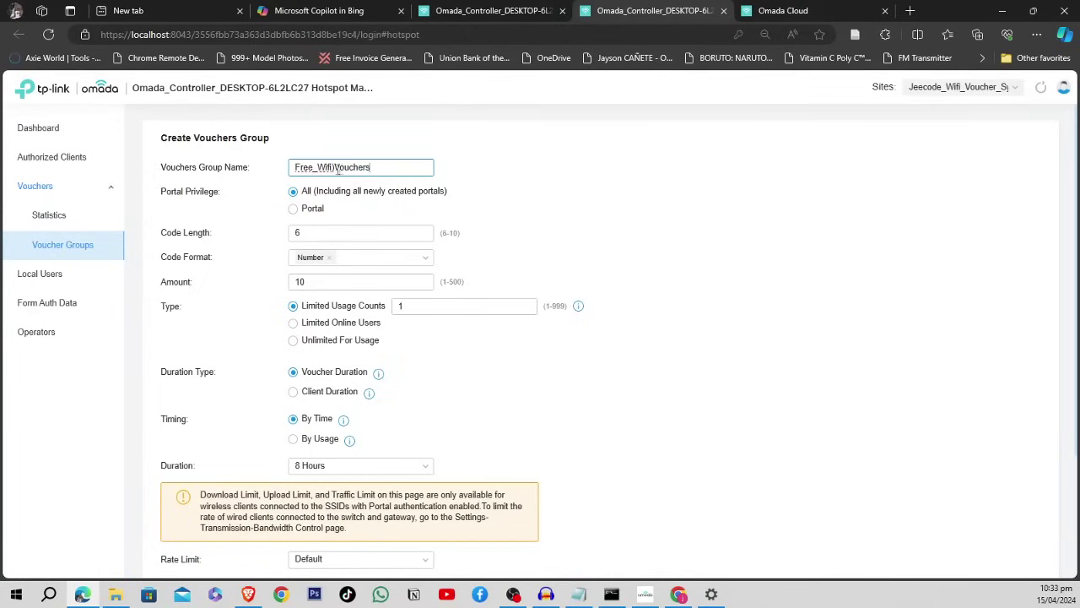
- Correct the group name typo so it reads Free_Wifi_Vouchers
key(BackSpace)
text(_)
click(491, 166)
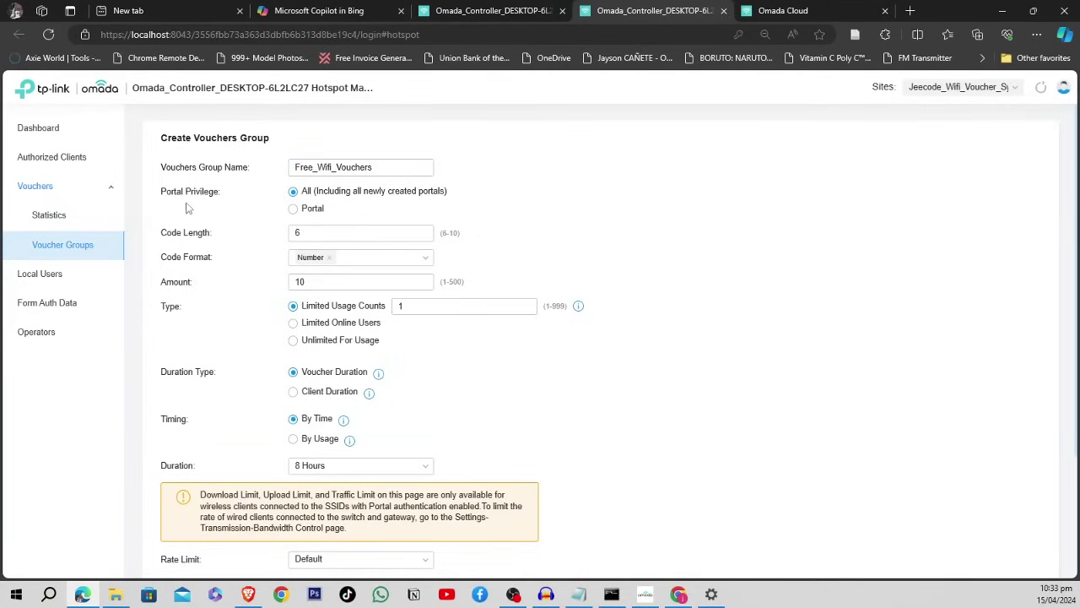
- Try Portal Privilege set to Portal, then set it back to All
click(298, 211)
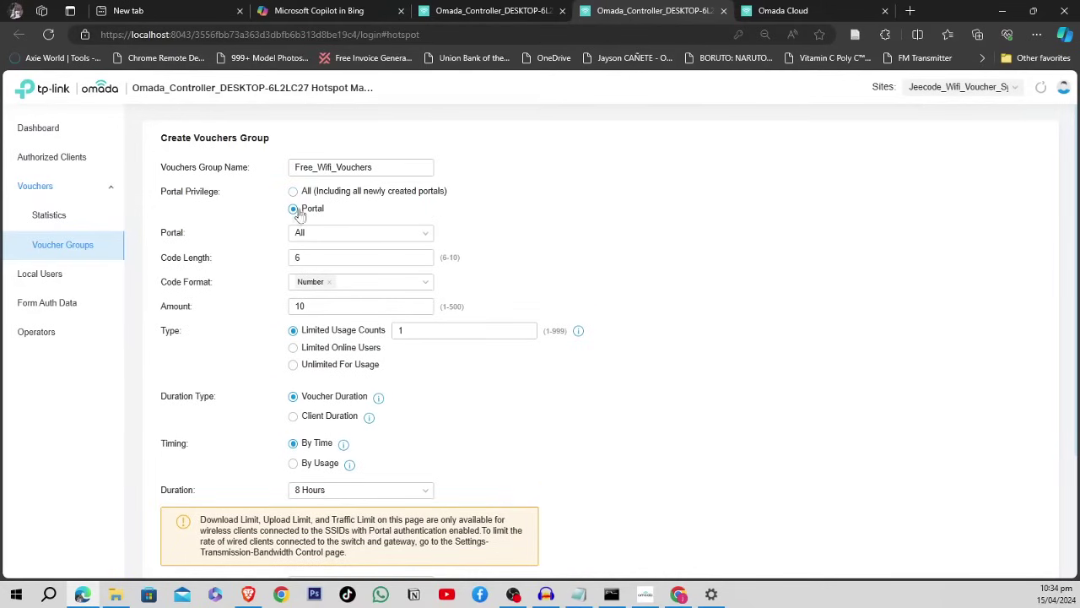
click(362, 240)
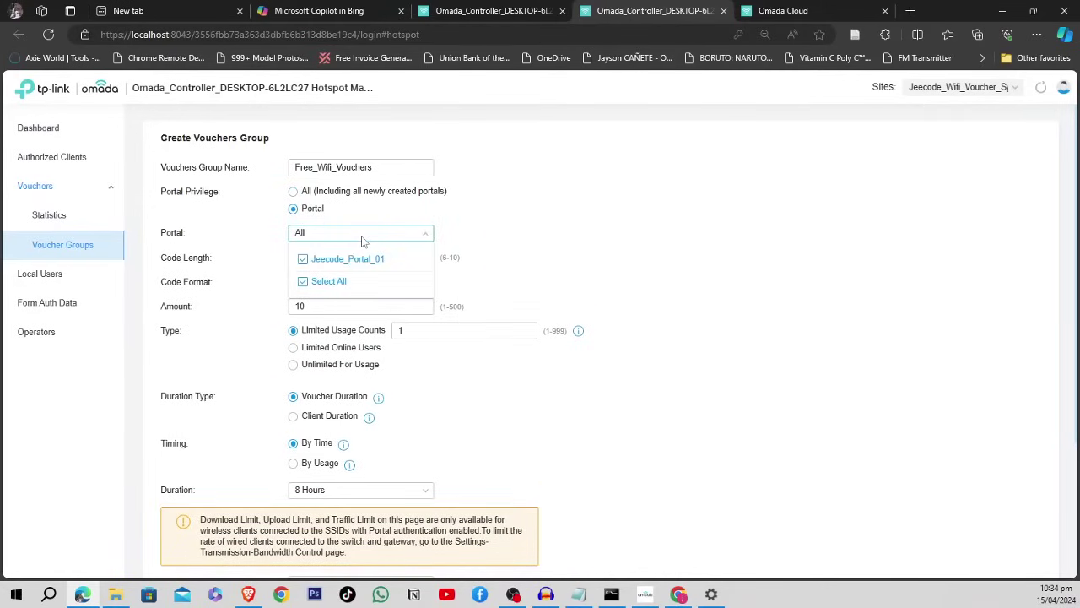
click(526, 241)
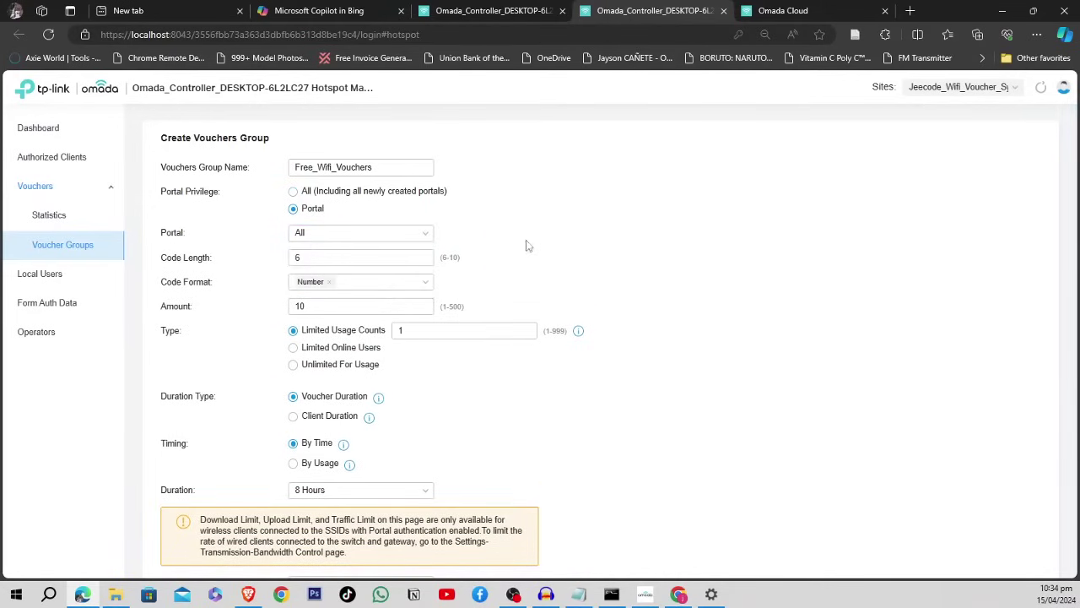
click(294, 193)
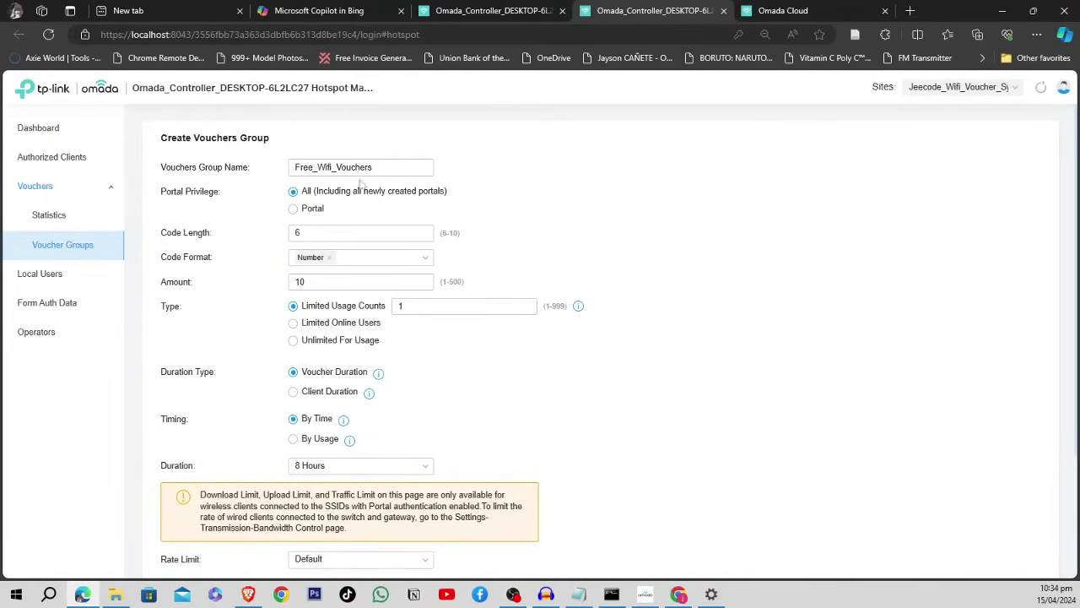
drag(413, 166, 274, 162)
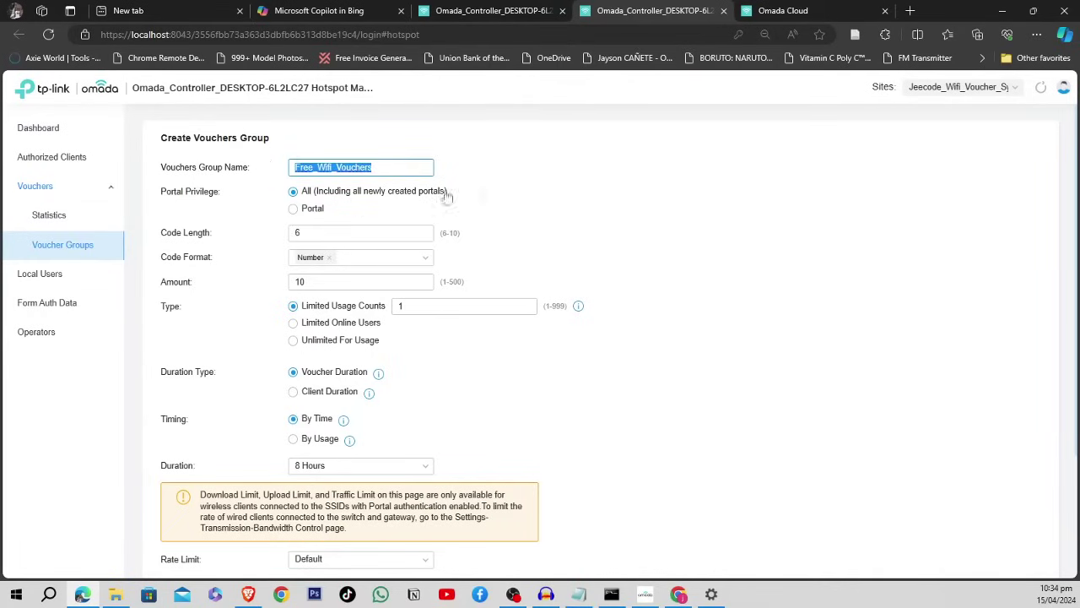
click(307, 233)
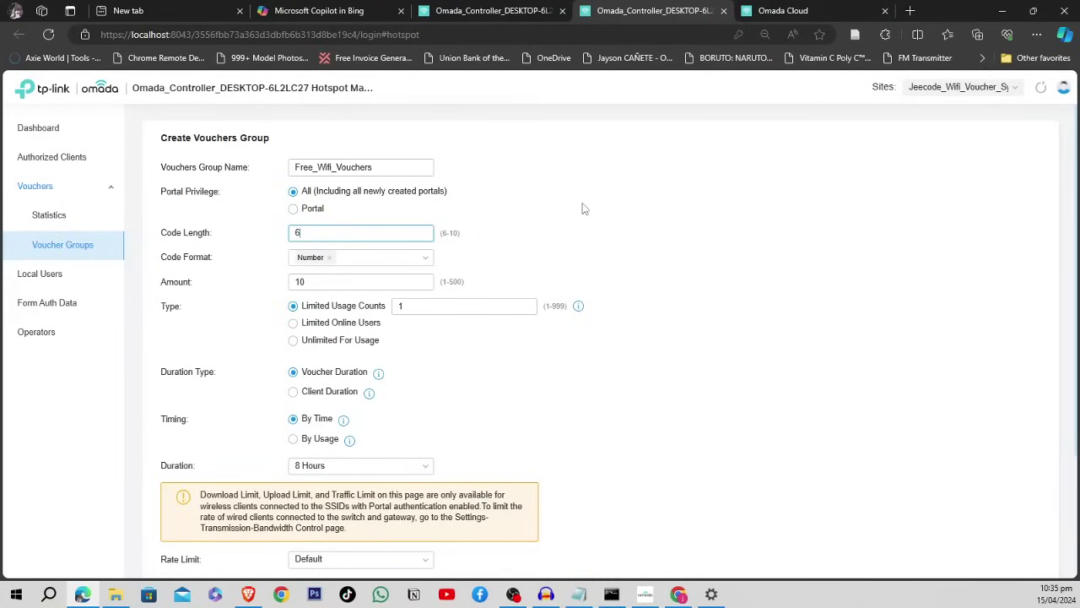
click(458, 218)
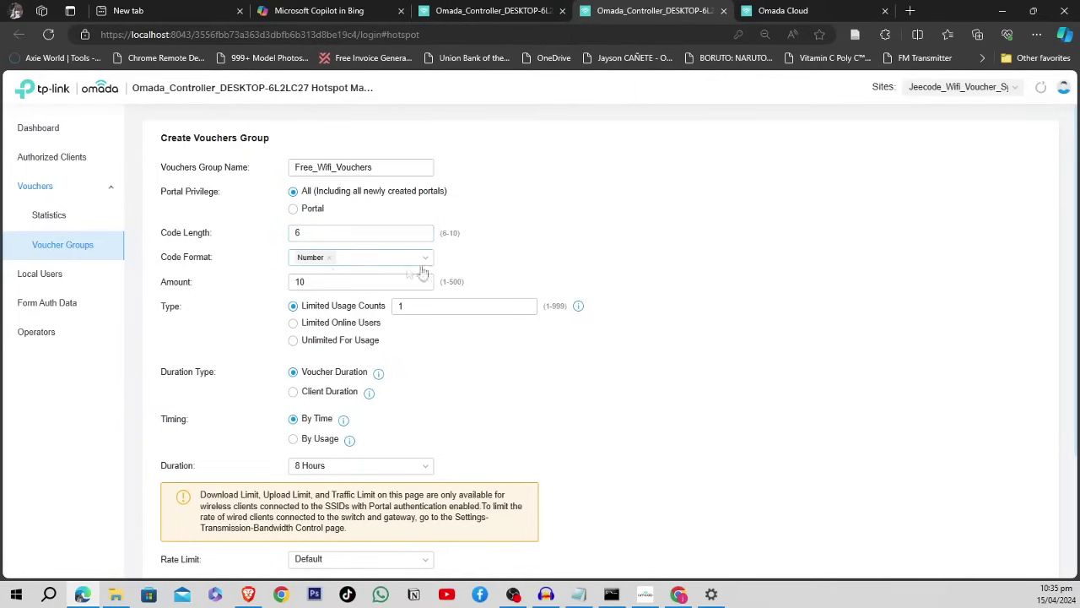
click(430, 262)
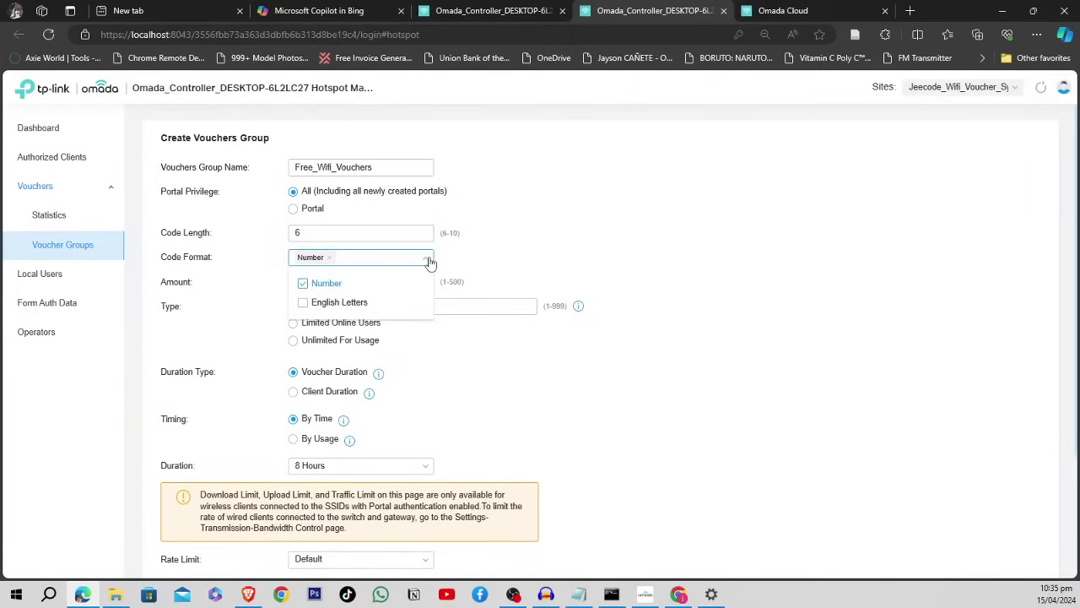
click(430, 262)
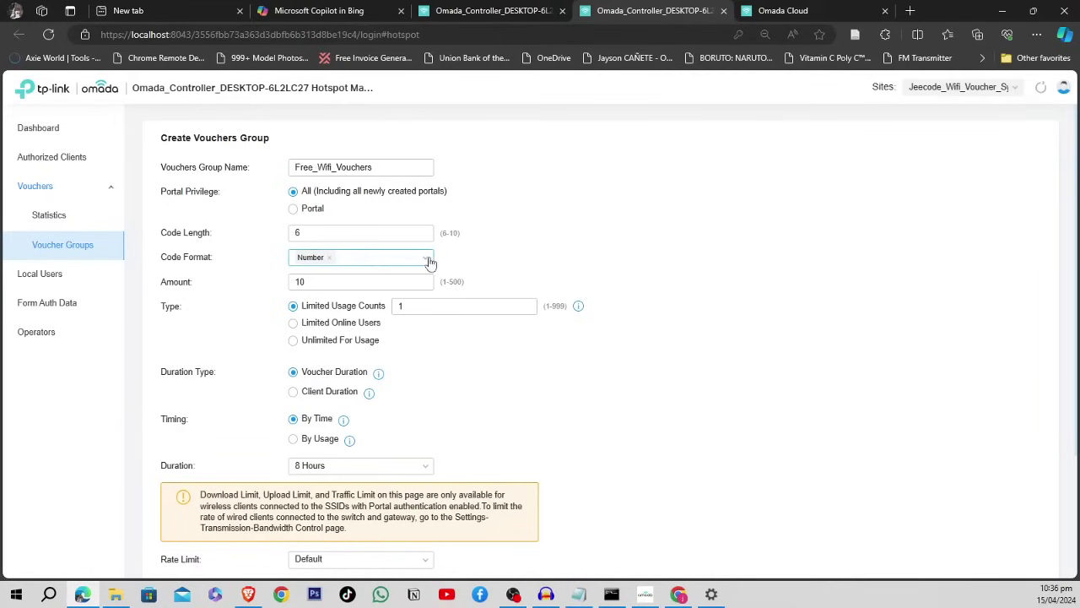
click(430, 262)
click(305, 303)
click(305, 286)
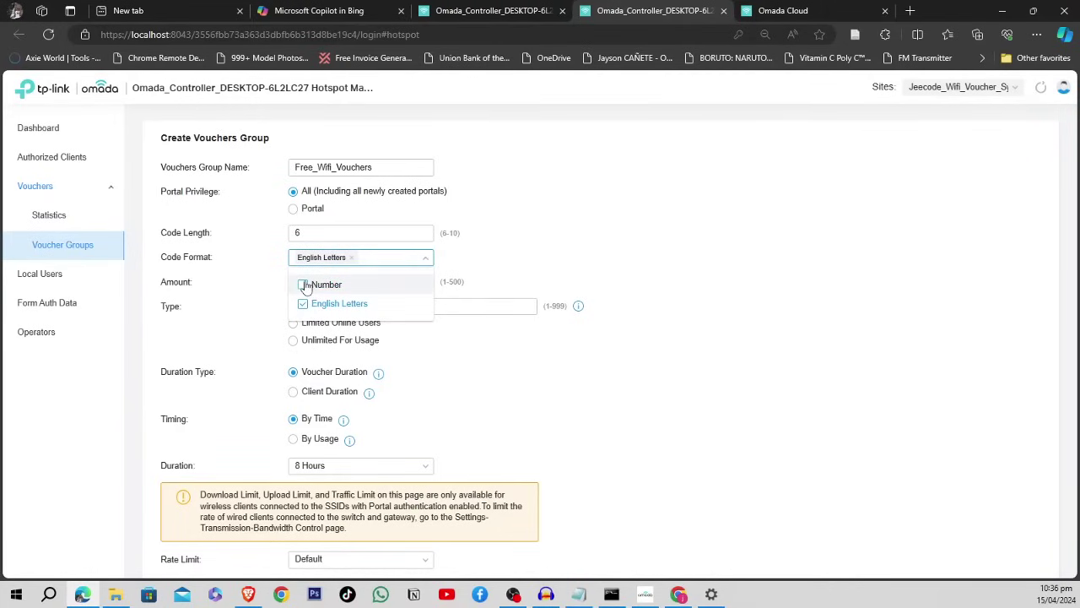
click(306, 285)
click(305, 303)
click(519, 277)
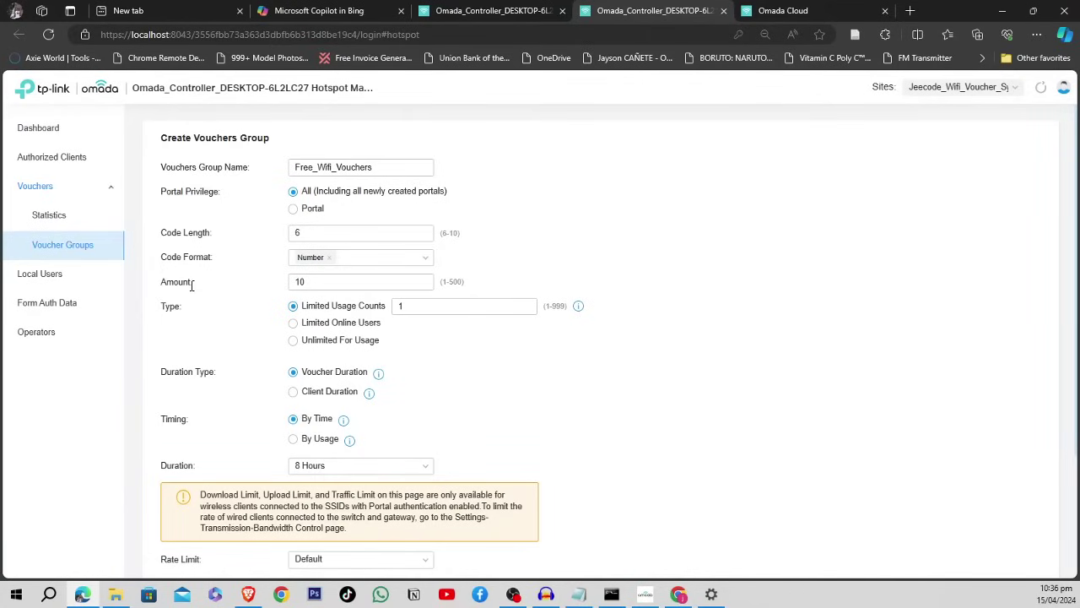
click(327, 281)
scroll(582, 285, down, 2)
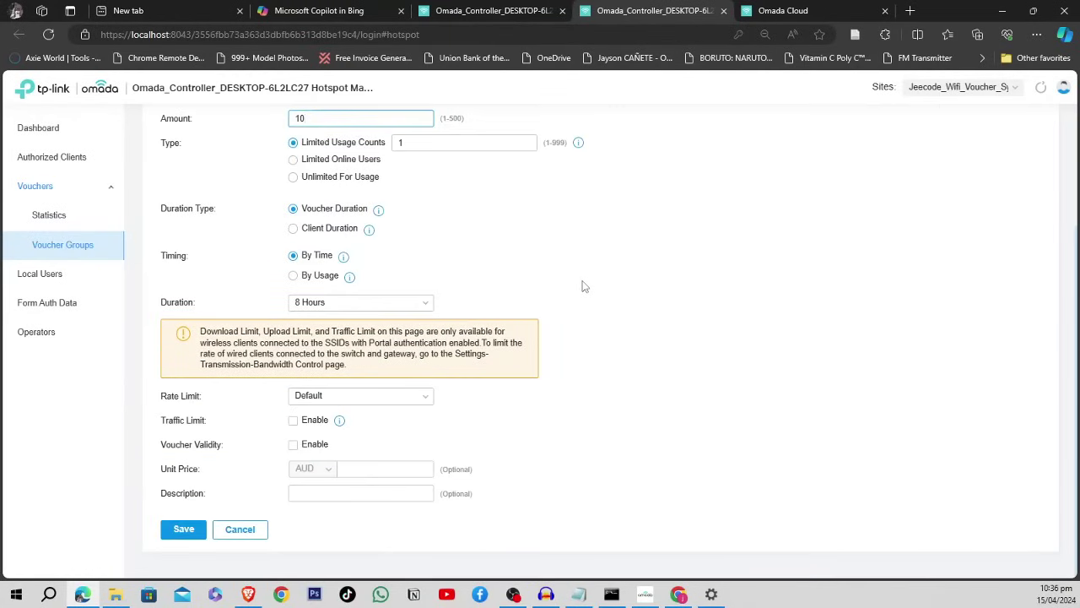
scroll(582, 285, up, 2)
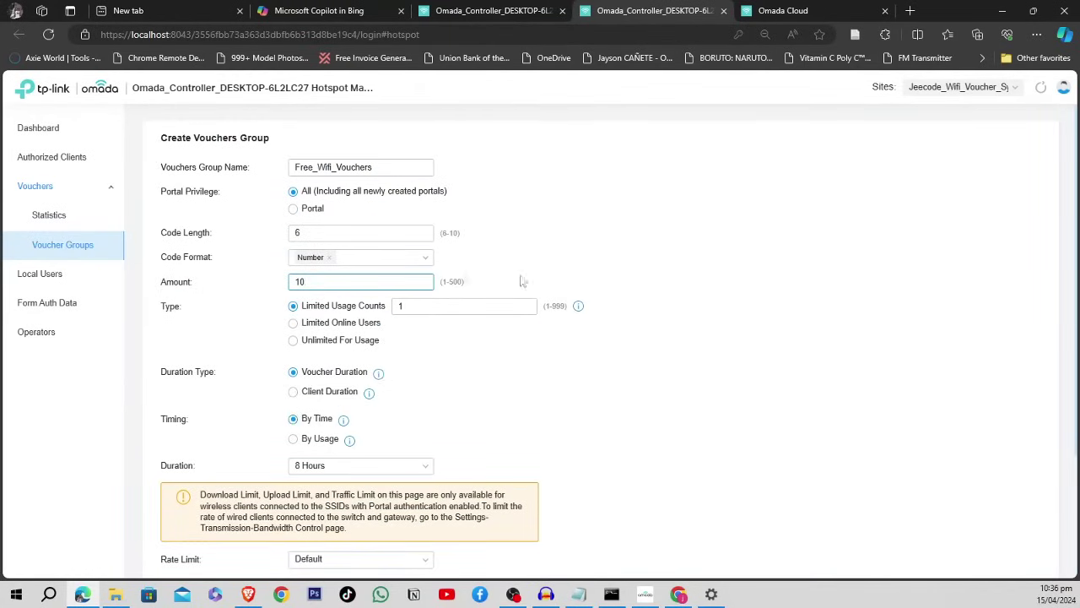
drag(317, 283, 287, 289)
click(540, 270)
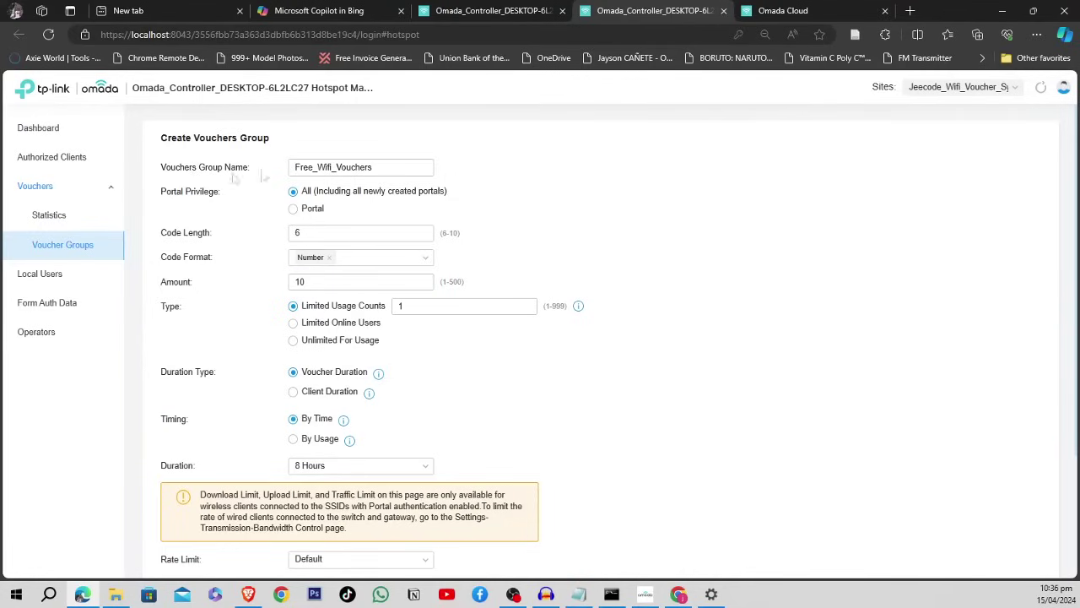
click(352, 168)
drag(405, 170, 250, 169)
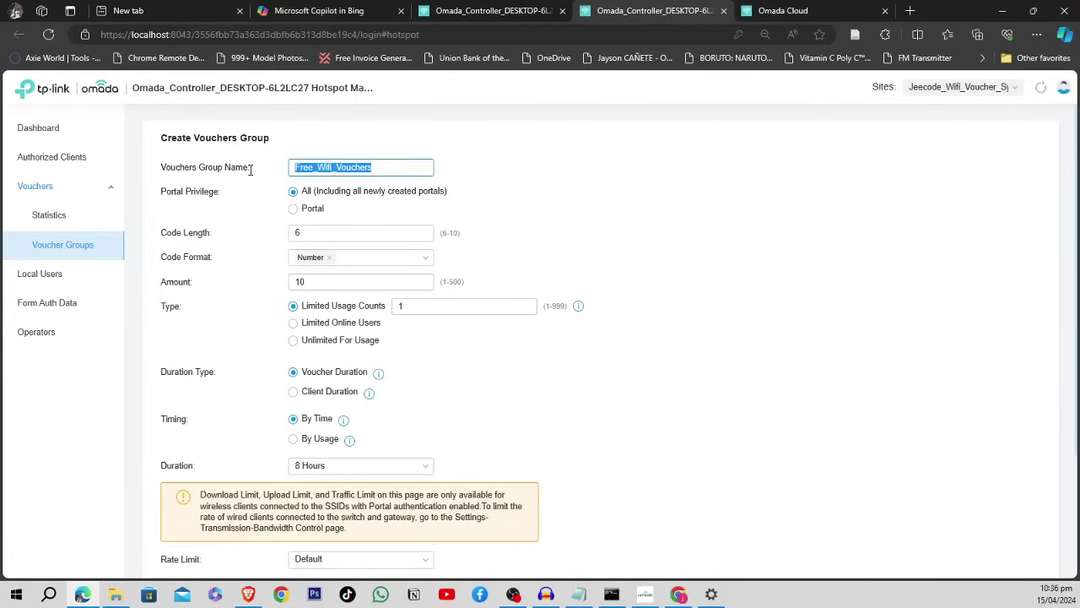
- Rename the voucher group to Vouchers_10_Pesos
drag(393, 169, 258, 167)
text(Vouchers_10_Pesos)
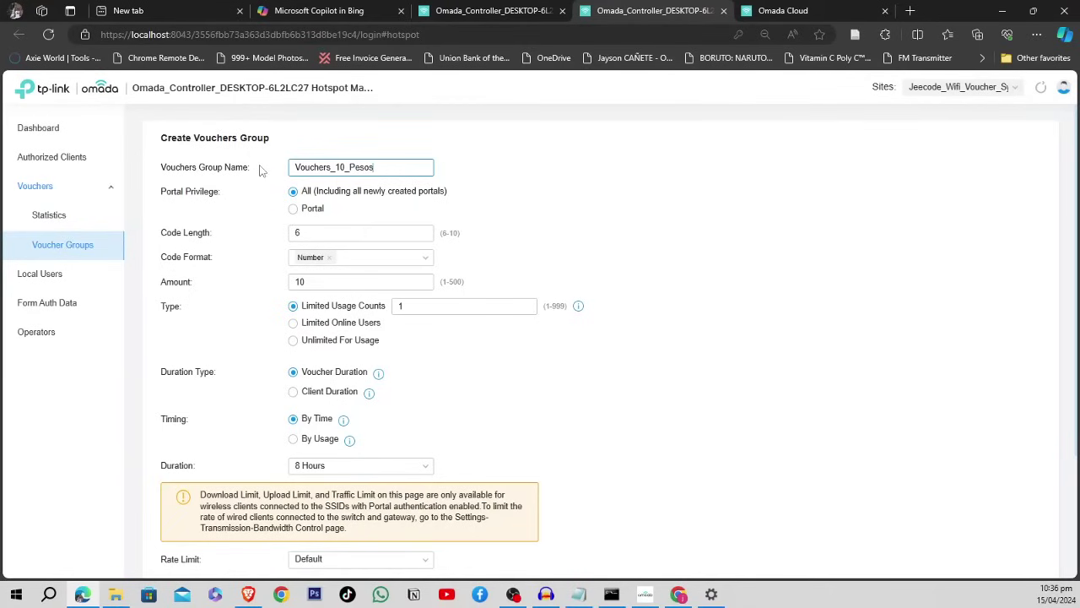
click(498, 173)
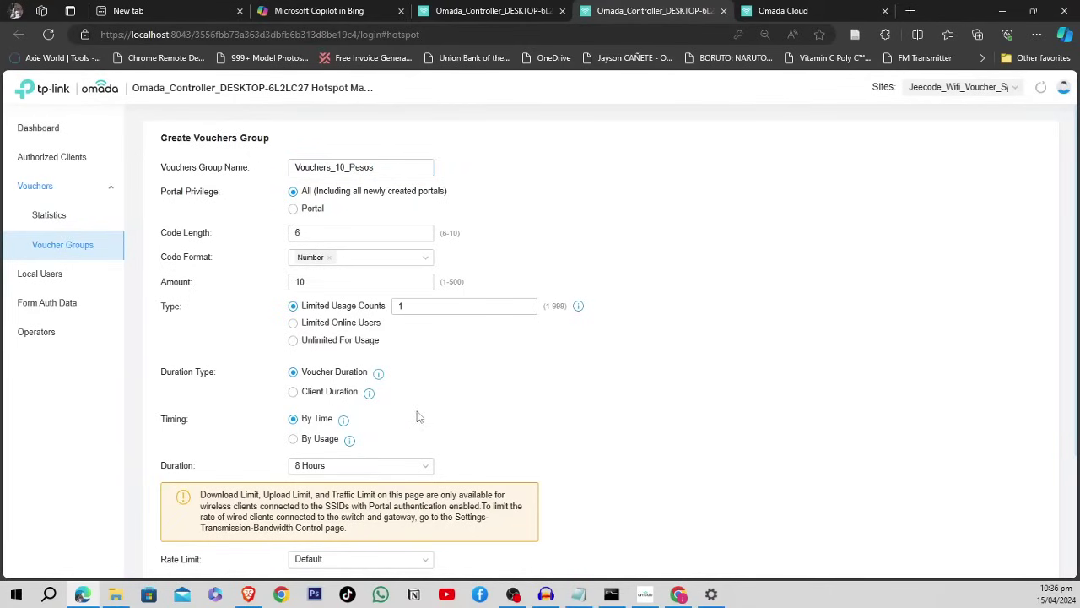
- Select and edit the voucher Amount value
click(333, 281)
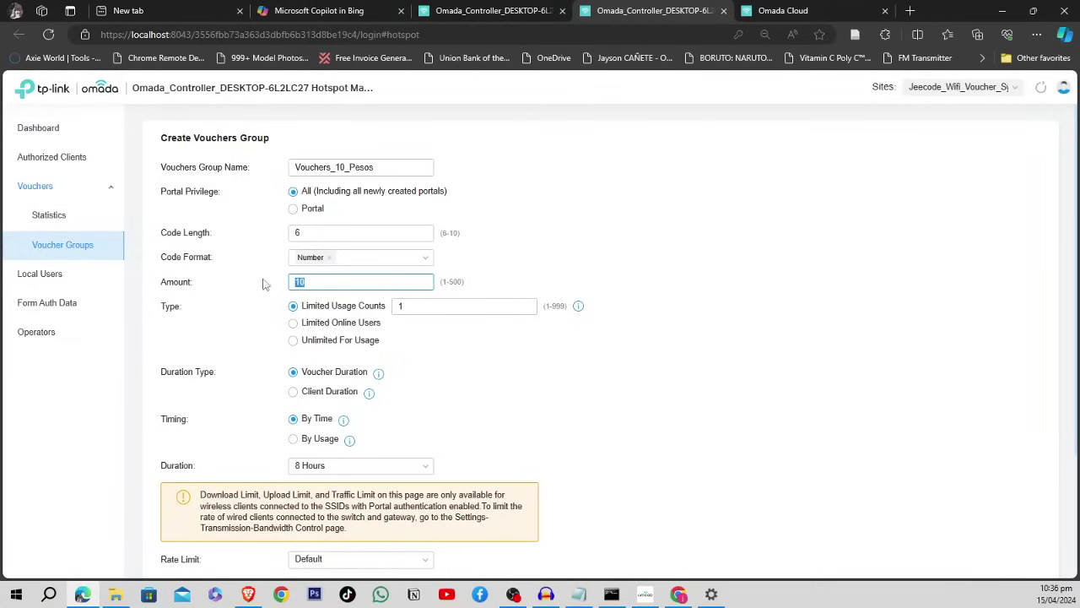
click(264, 285)
click(340, 282)
text(0)
click(515, 257)
drag(383, 281, 298, 281)
click(217, 282)
click(361, 281)
click(542, 264)
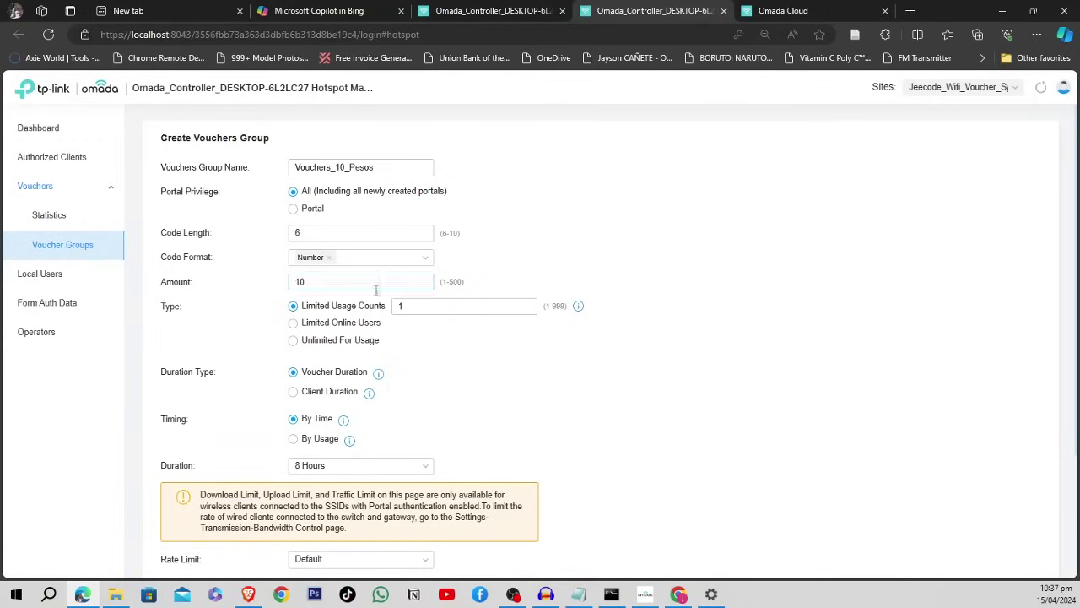
- Re-enter the voucher Amount so it stays at 10
drag(387, 282, 294, 285)
text(5)
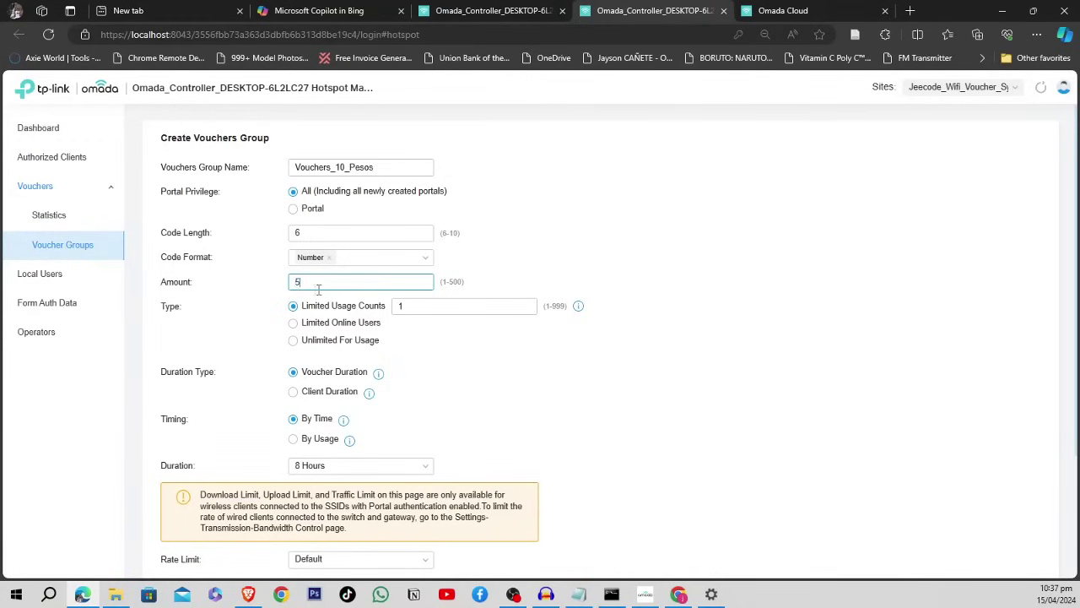
key(BackSpace)
text(10-0)
key(BackSpace)
key(BackSpace)
text(010)
click(526, 273)
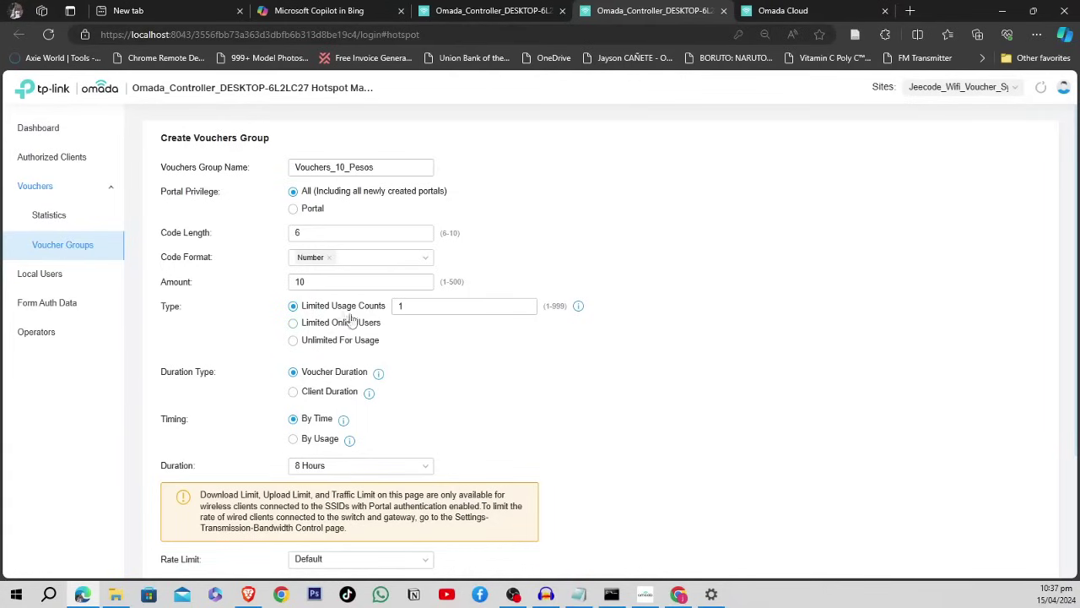
- Set Limited Usage Counts to 1 use per voucher
click(426, 308)
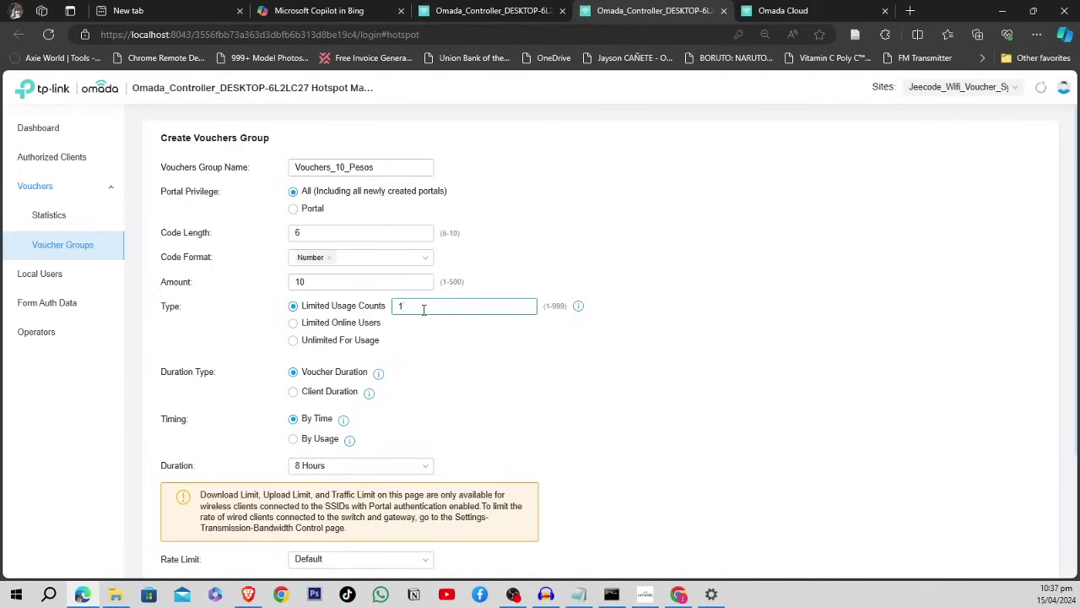
text(3)
key(BackSpace)
text(1)
click(569, 244)
- Set voucher Timing to By Usage
scroll(287, 355, down, 2)
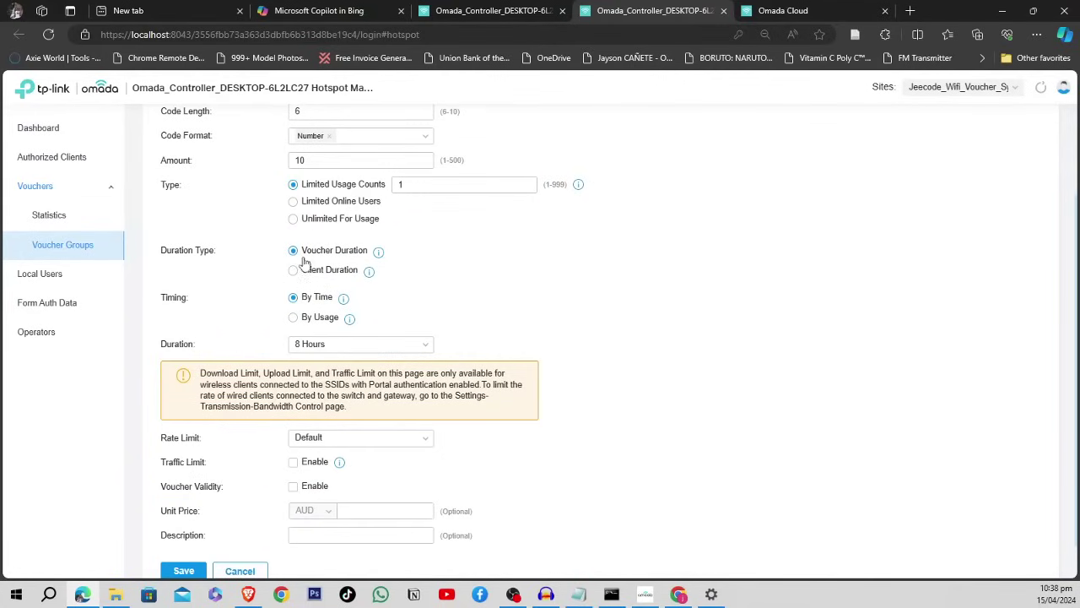
mouse_move(379, 257)
click(294, 318)
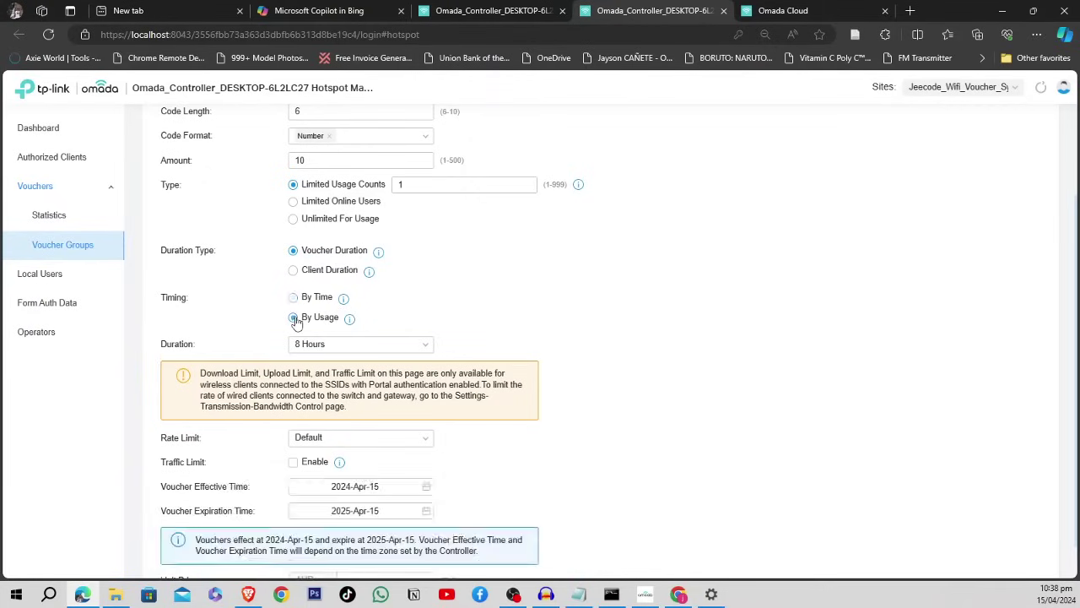
click(295, 300)
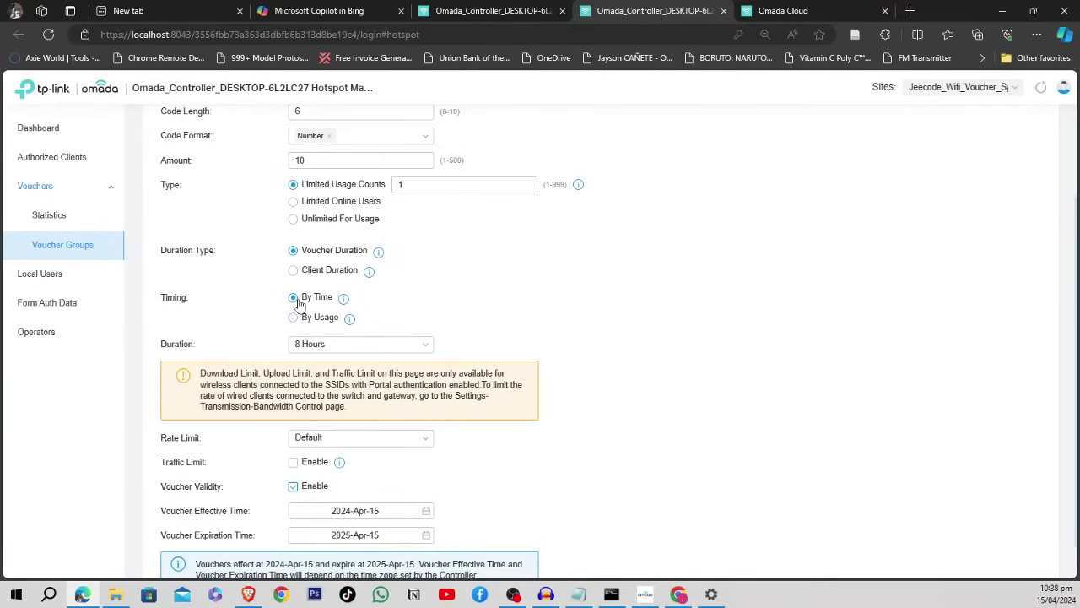
click(295, 318)
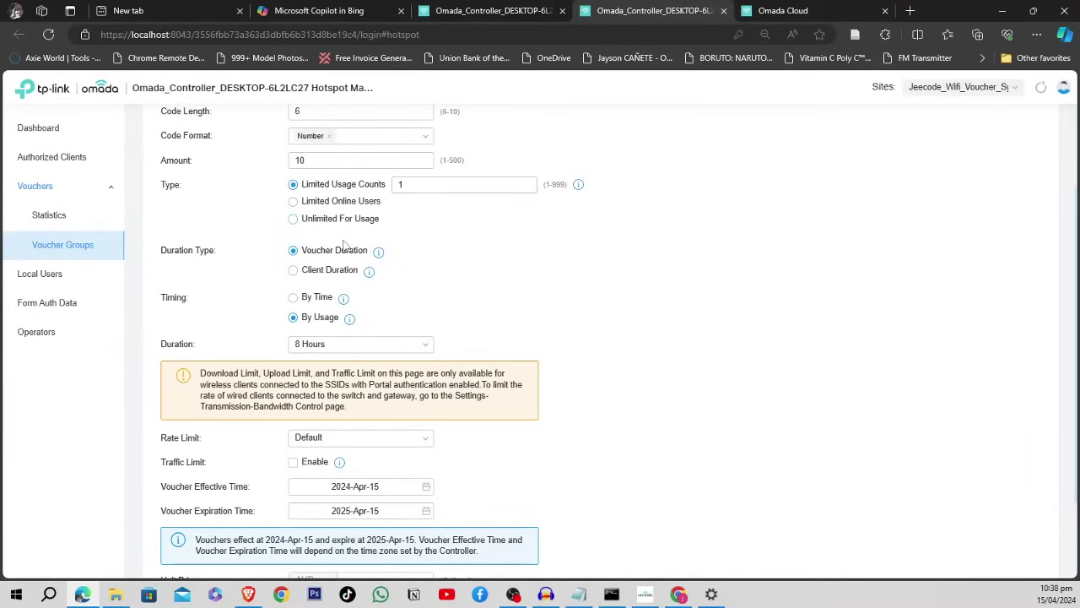
- Switch the voucher group's timing to By Time
click(292, 297)
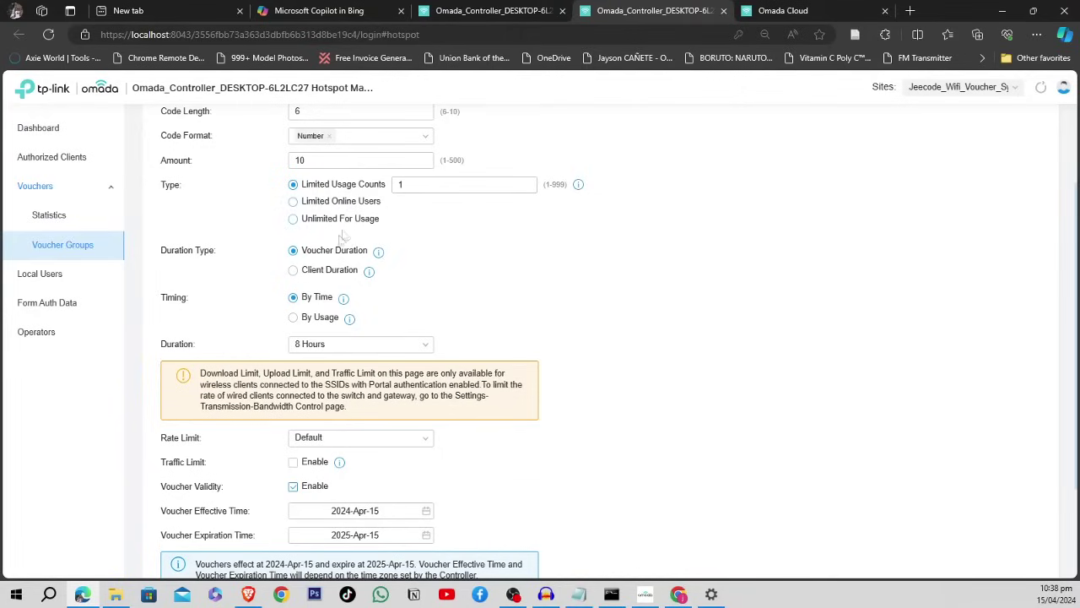
scroll(348, 232, up, 1)
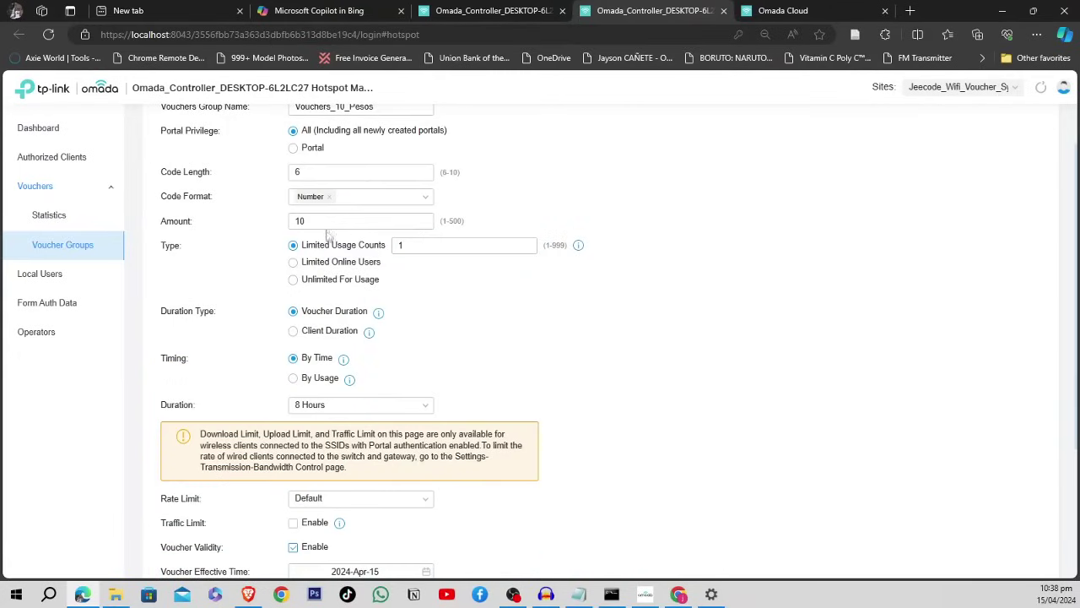
drag(316, 221, 281, 219)
click(271, 230)
- Set each voucher's duration to 1 Hour
click(423, 407)
click(347, 411)
click(342, 412)
click(342, 413)
click(336, 408)
click(316, 432)
click(416, 411)
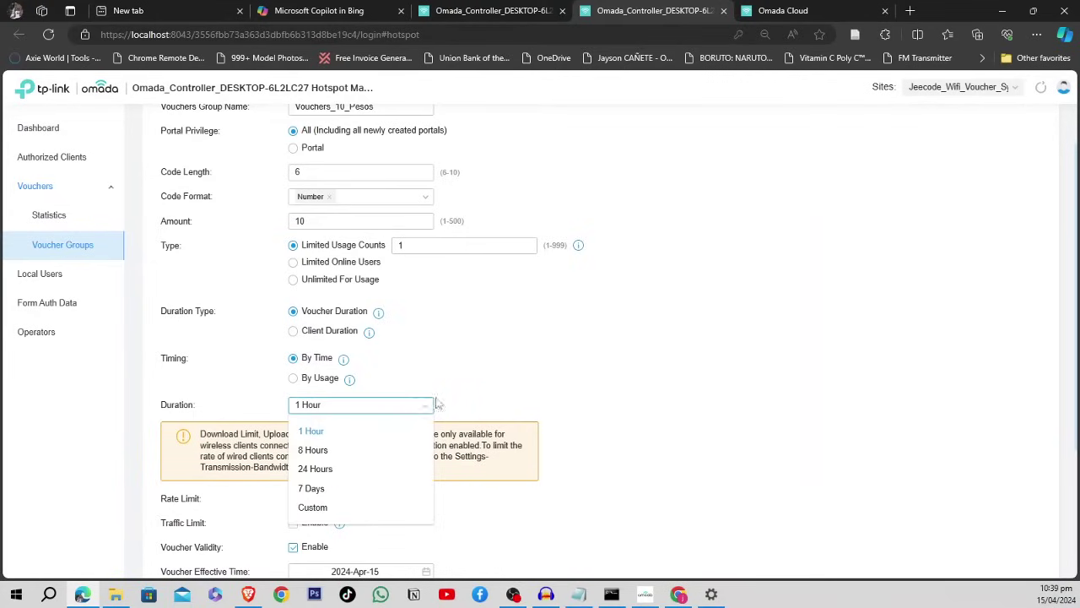
click(438, 405)
click(414, 411)
click(416, 400)
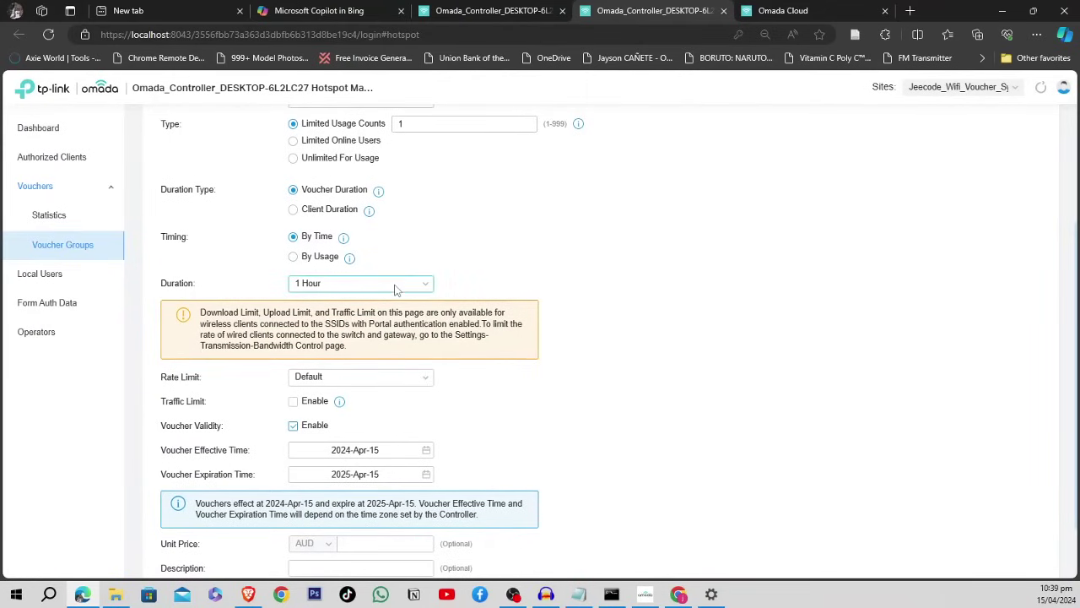
scroll(416, 271, up, 2)
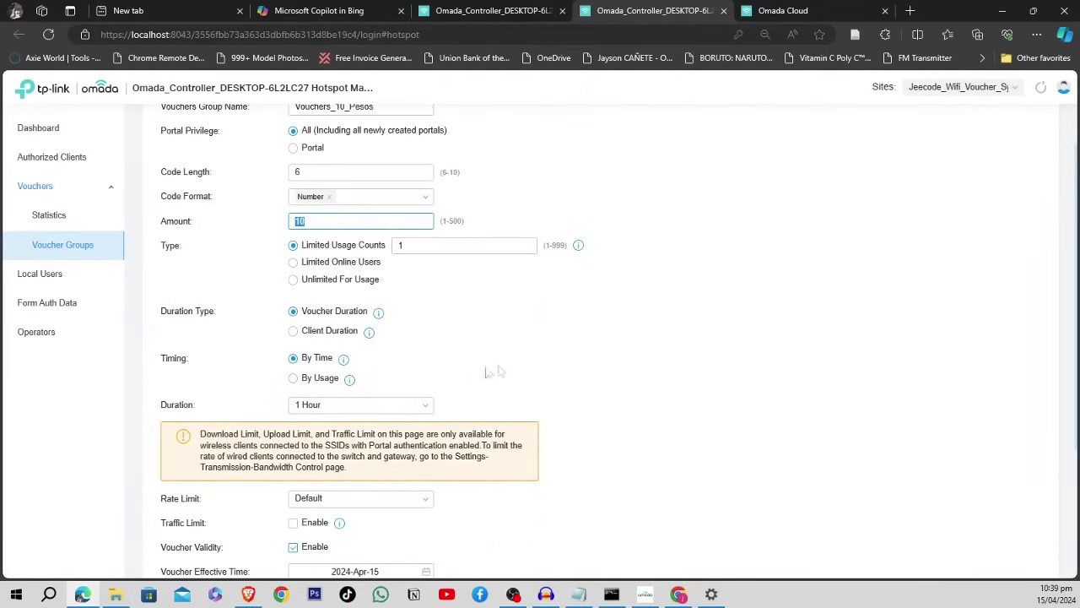
scroll(455, 390, down, 2)
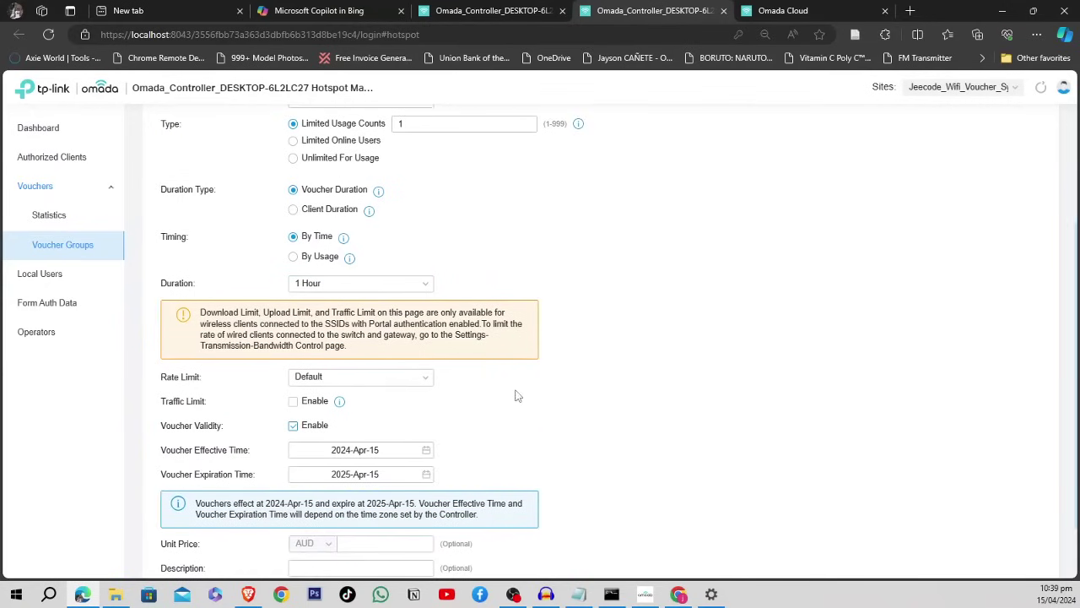
- Try the traffic limit toggle, leaving the traffic limit disabled
click(392, 379)
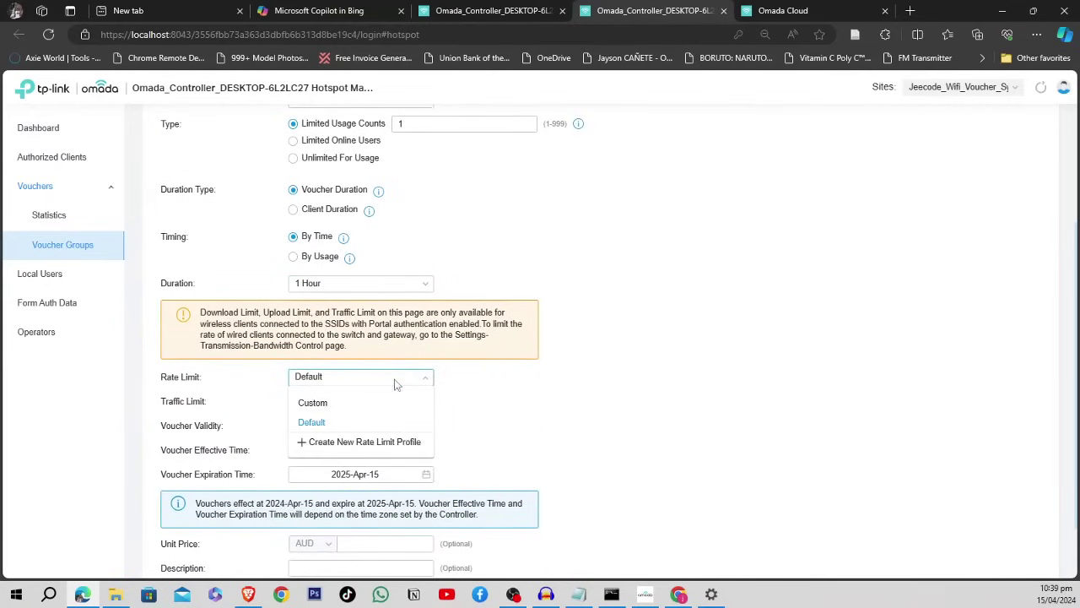
click(489, 384)
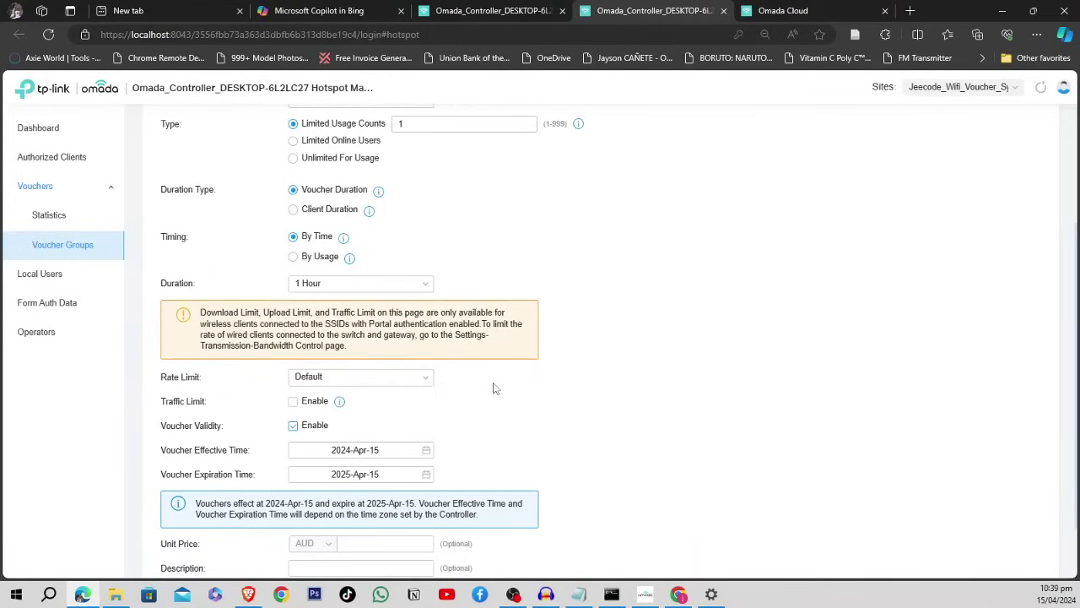
click(295, 405)
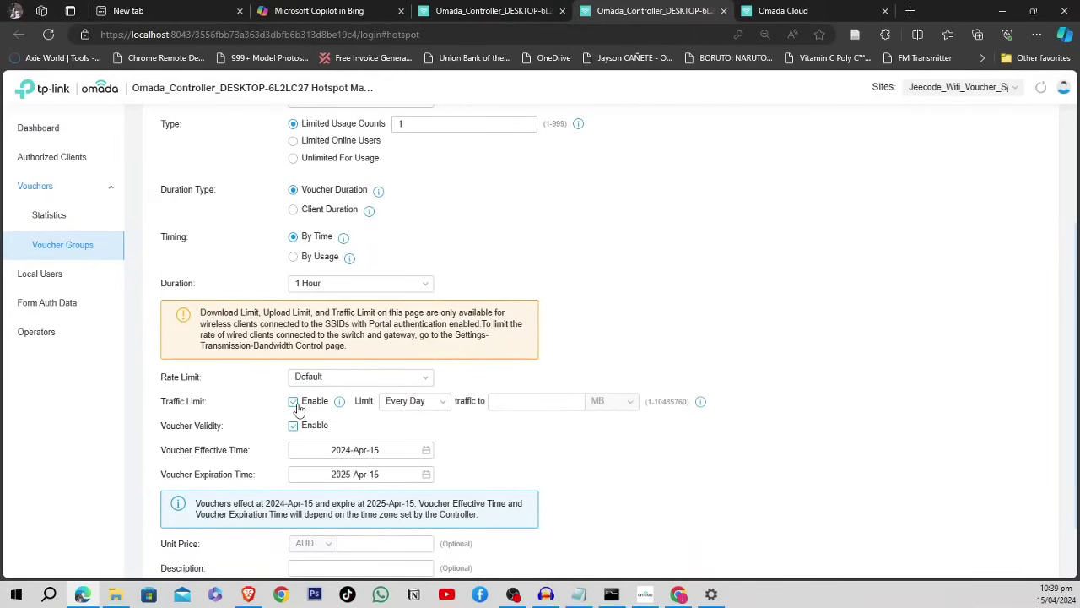
click(295, 403)
click(295, 403)
click(296, 403)
click(359, 377)
click(325, 421)
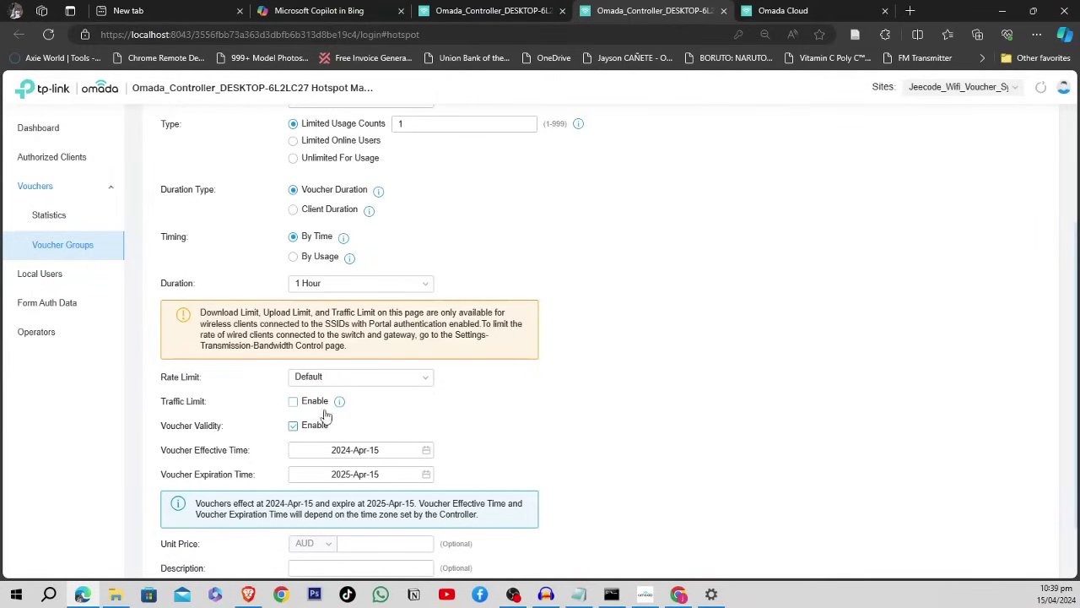
- Change the rate limit to Custom, then select the Amount value 10
click(364, 377)
click(325, 403)
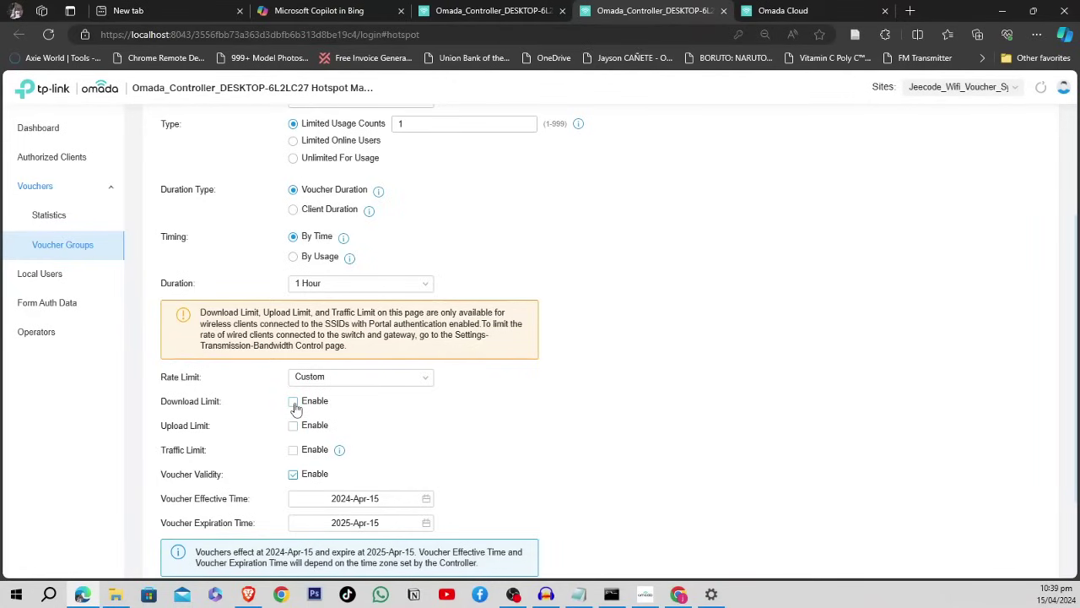
scroll(362, 218, up, 1)
drag(345, 160, 278, 159)
click(254, 197)
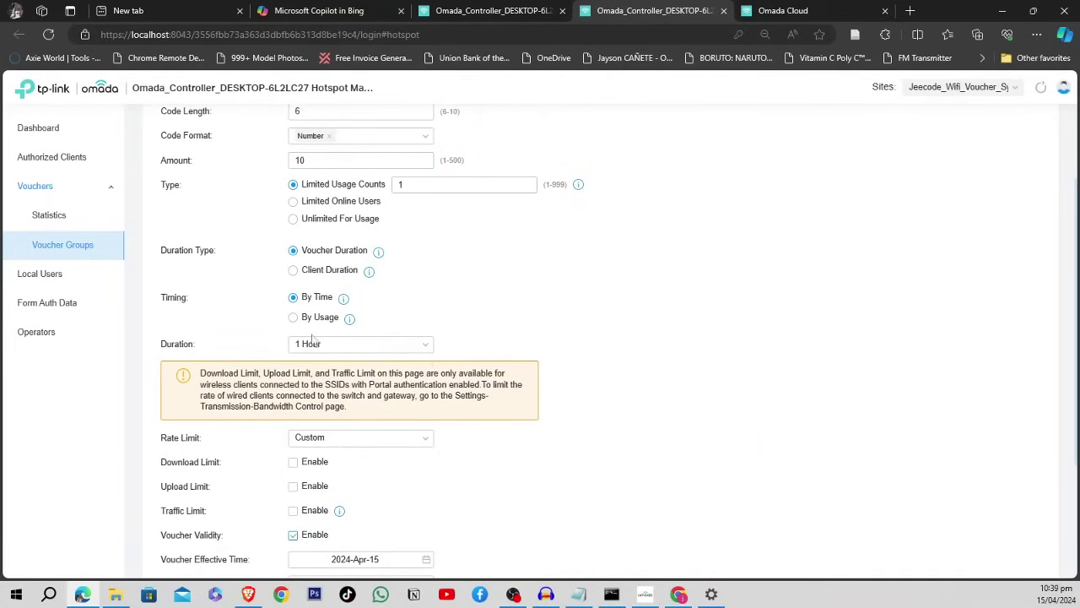
drag(375, 161, 277, 162)
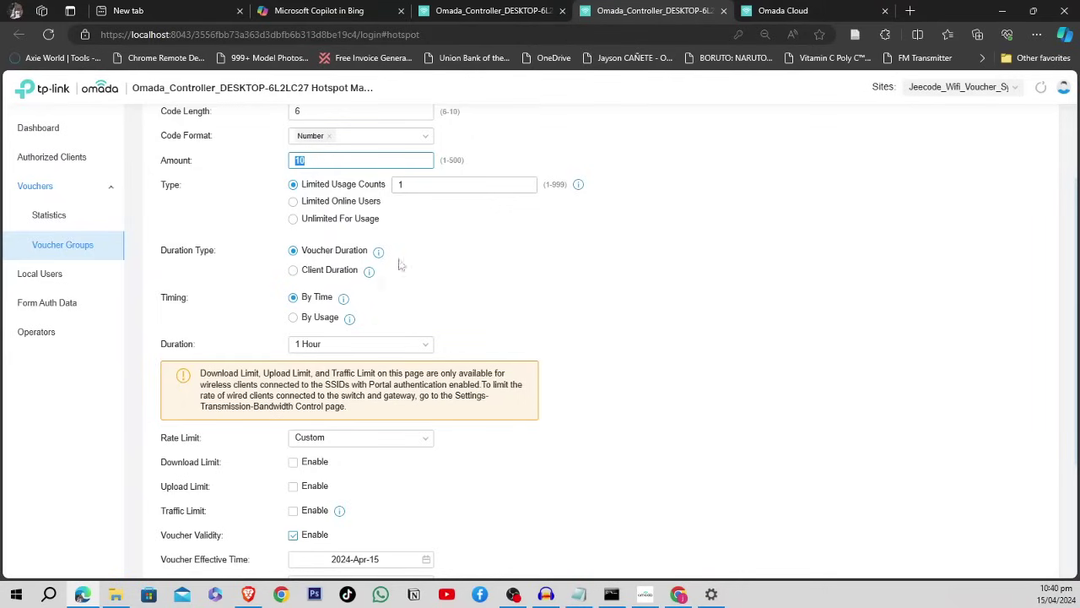
- Enable the download speed limit, measured in Mbps
click(574, 157)
click(366, 163)
drag(367, 163, 269, 165)
click(264, 167)
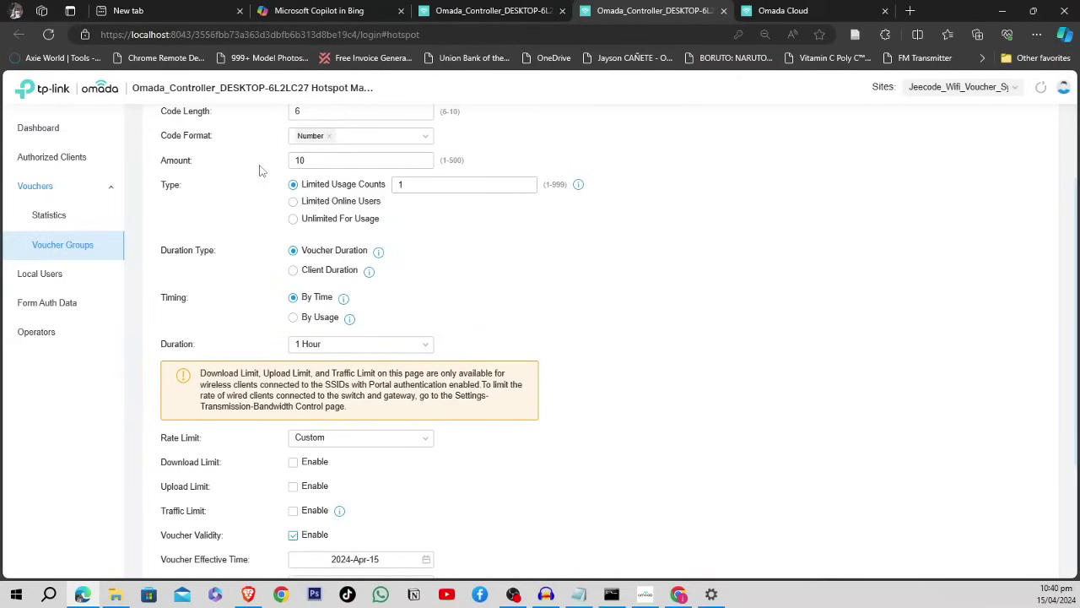
scroll(341, 439, down, 1)
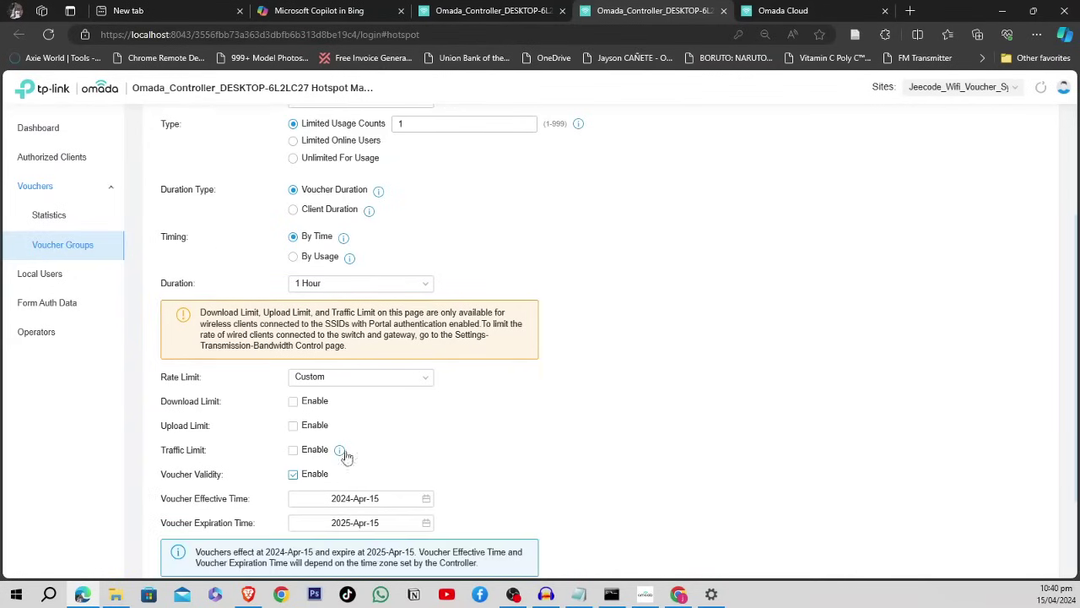
click(293, 402)
click(398, 402)
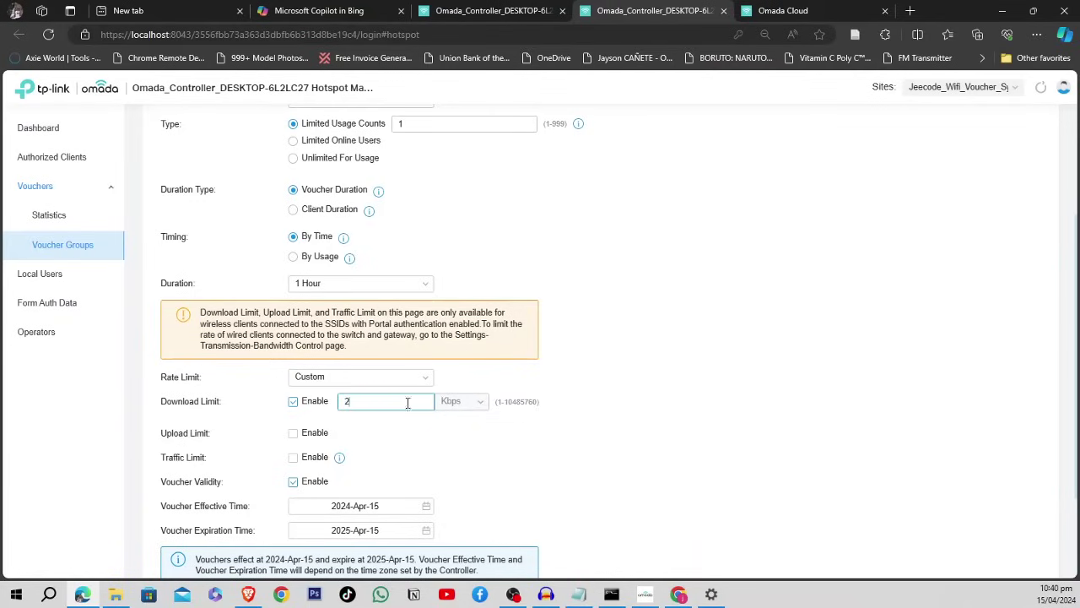
click(481, 403)
click(455, 447)
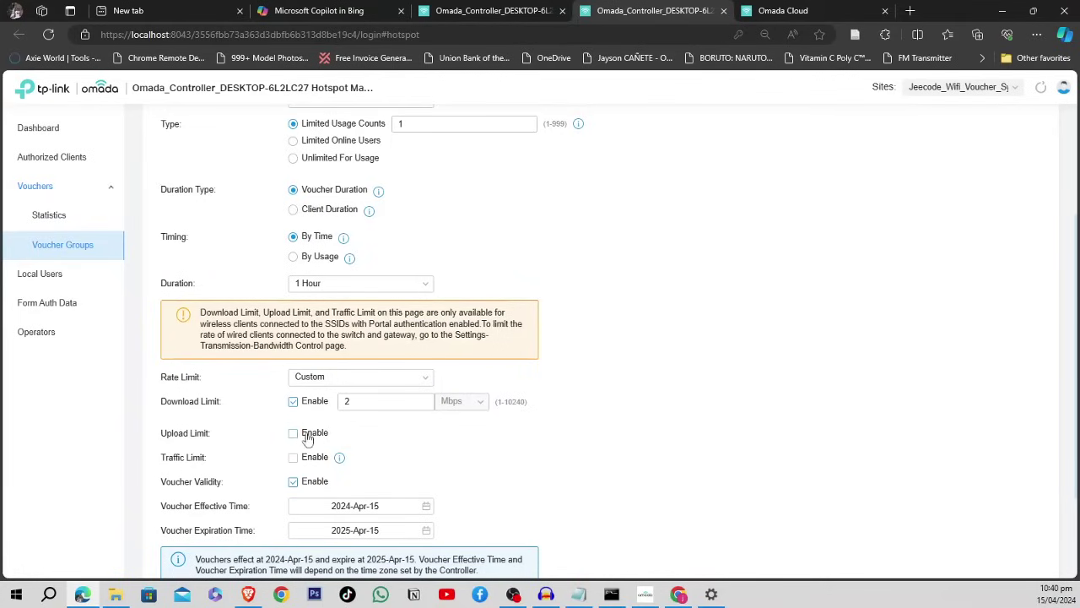
click(361, 407)
- Enable the upload limit in Mbps and set both limits to 1
click(292, 432)
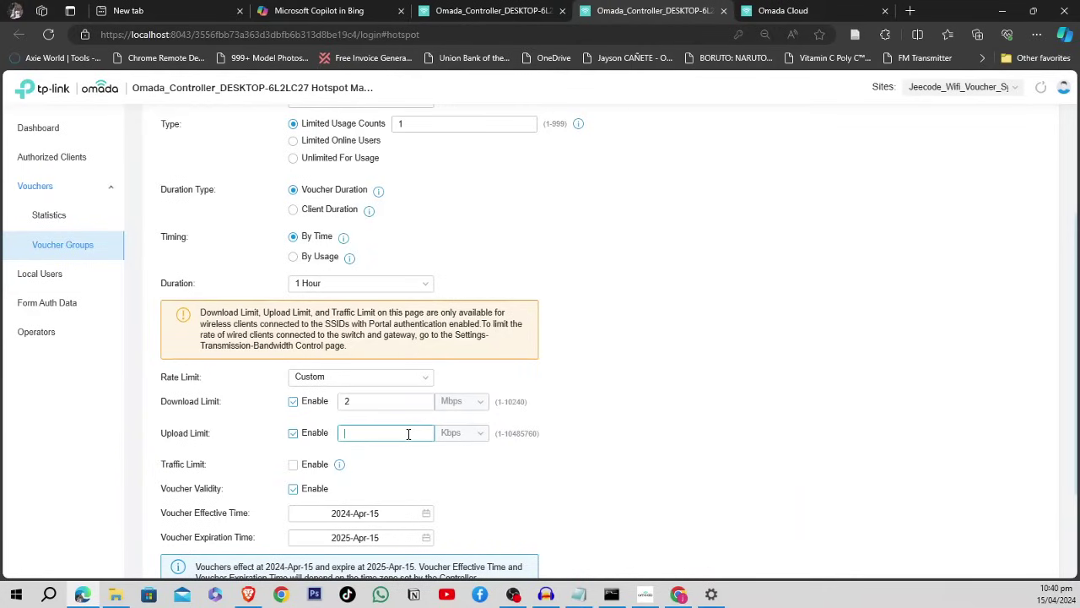
text(2)
click(478, 434)
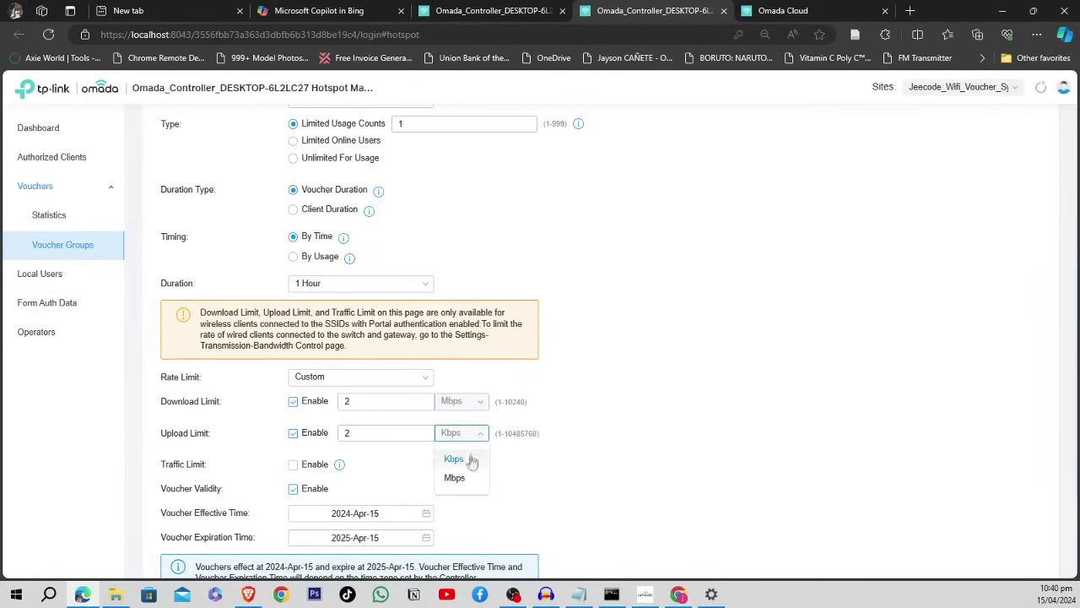
click(455, 477)
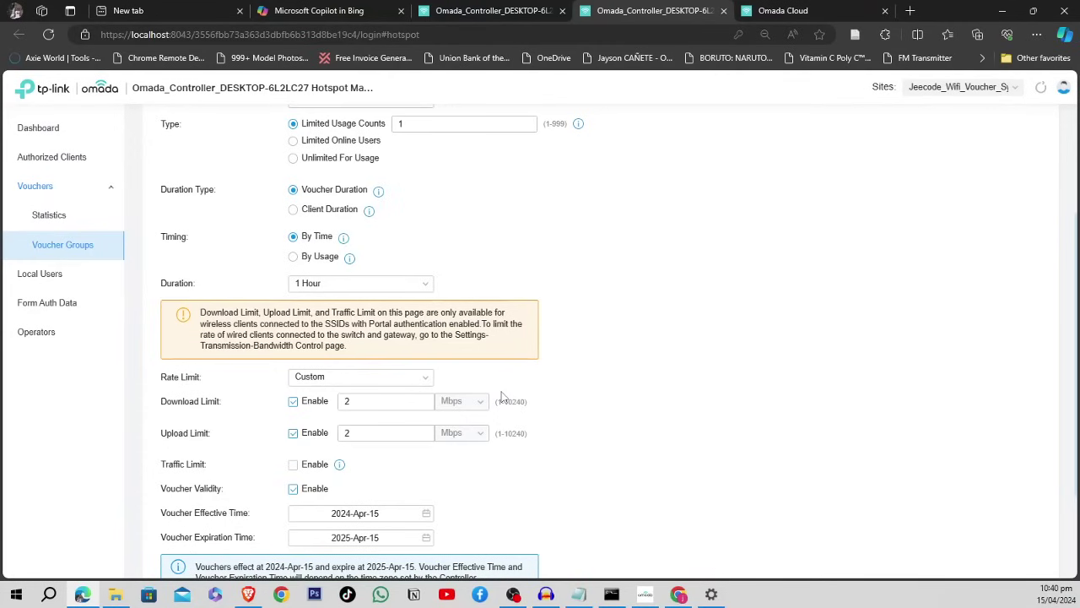
scroll(501, 396, down, 2)
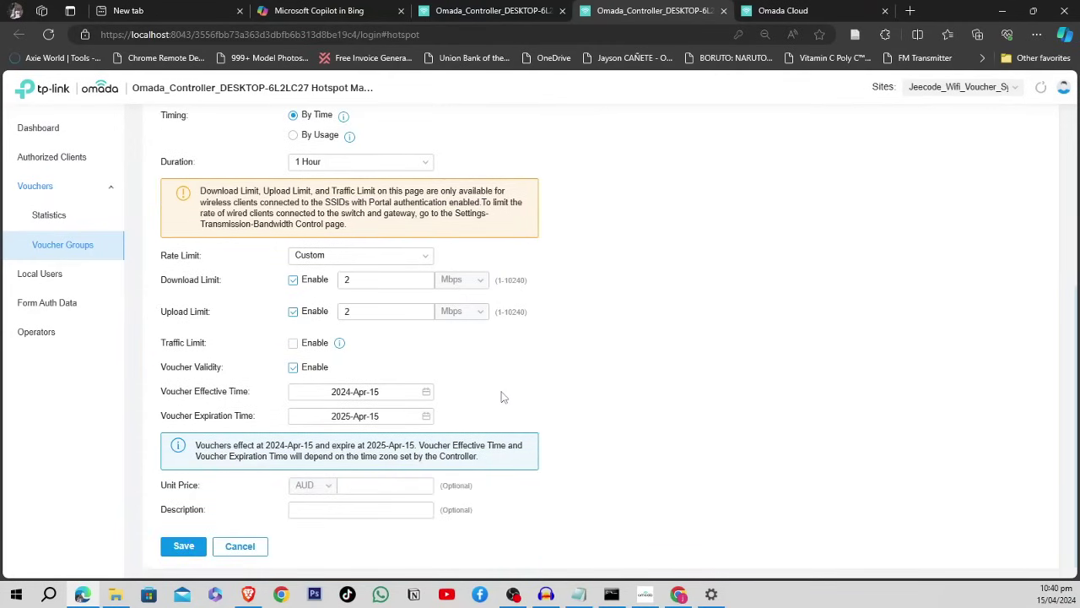
click(482, 320)
click(403, 311)
click(397, 279)
key(BackSpace)
text(1)
click(557, 356)
- Turn off the voucher validity dates and save the Vouchers_10_Pesos group
click(293, 368)
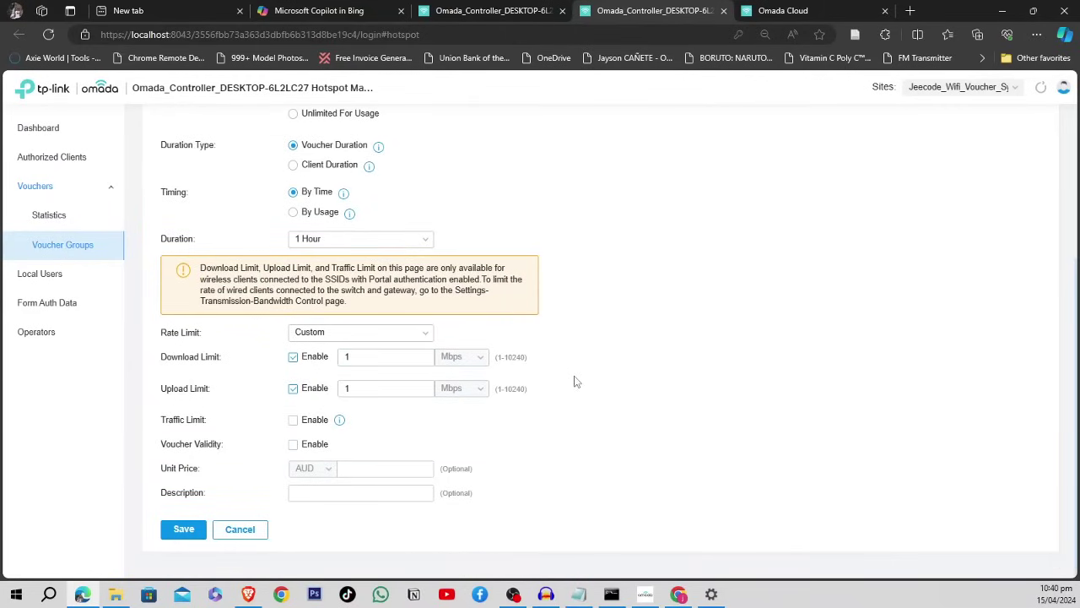
click(293, 444)
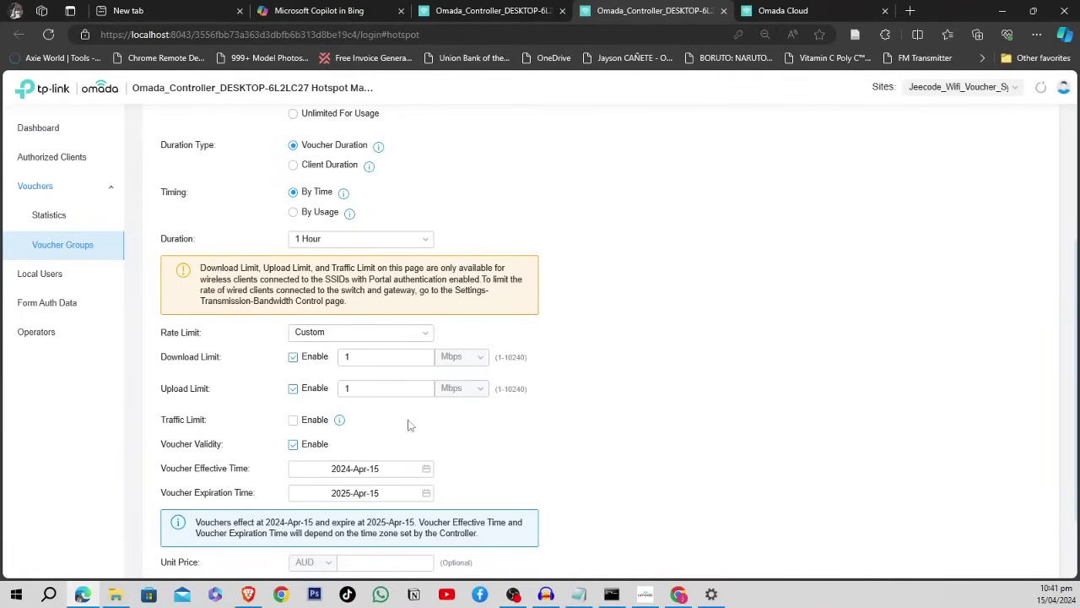
click(293, 446)
click(293, 446)
click(293, 446)
click(294, 447)
scroll(633, 393, down, 1)
scroll(633, 377, down, 1)
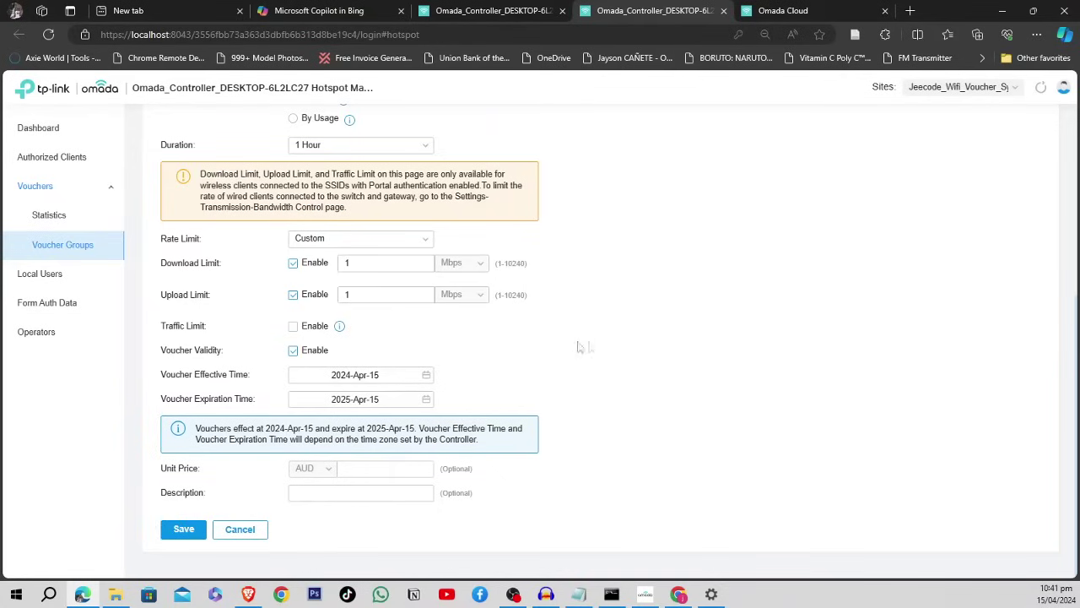
click(384, 301)
click(293, 351)
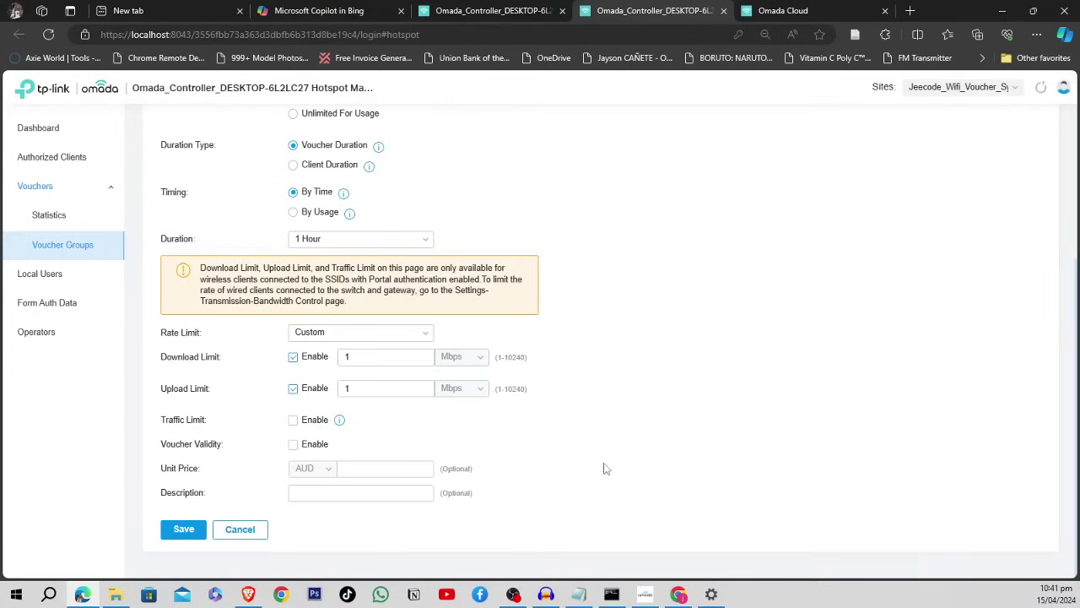
click(187, 525)
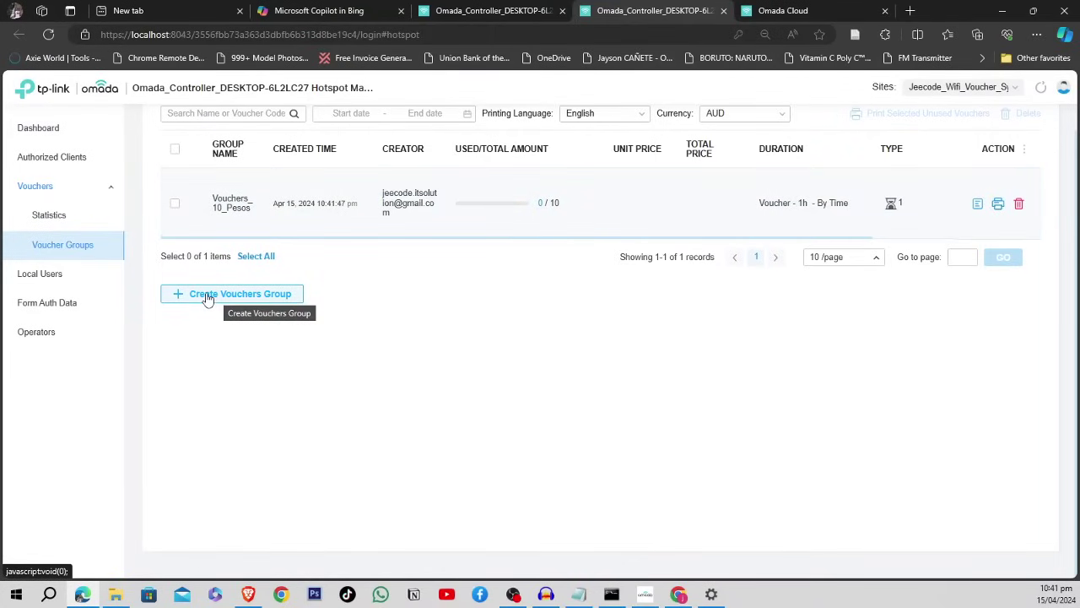
- Open the Vouchers_10_Pesos details and scroll through its ten codes
click(977, 205)
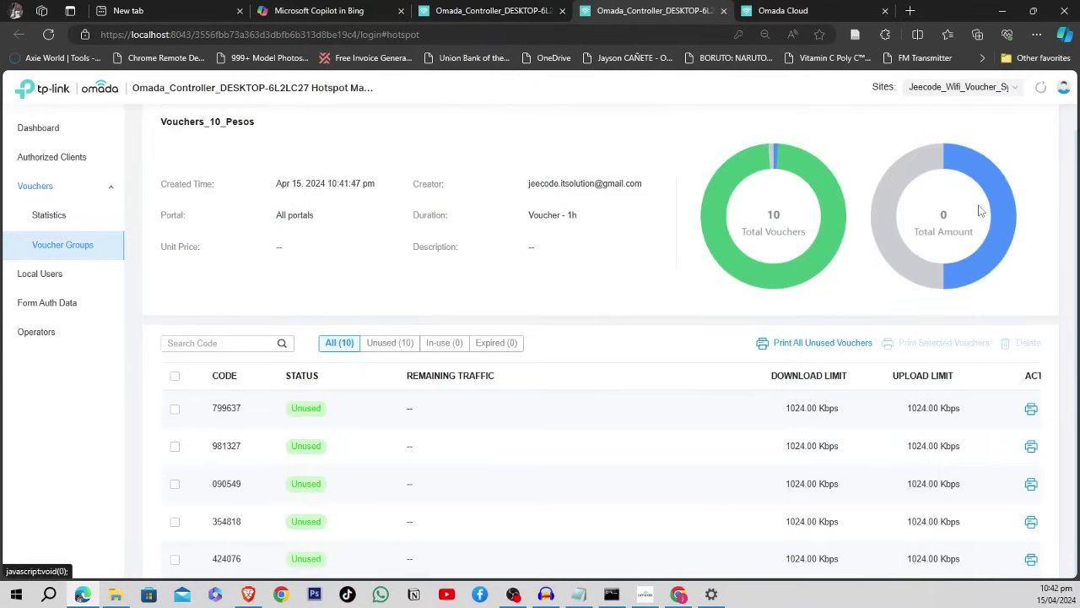
scroll(836, 380, down, 3)
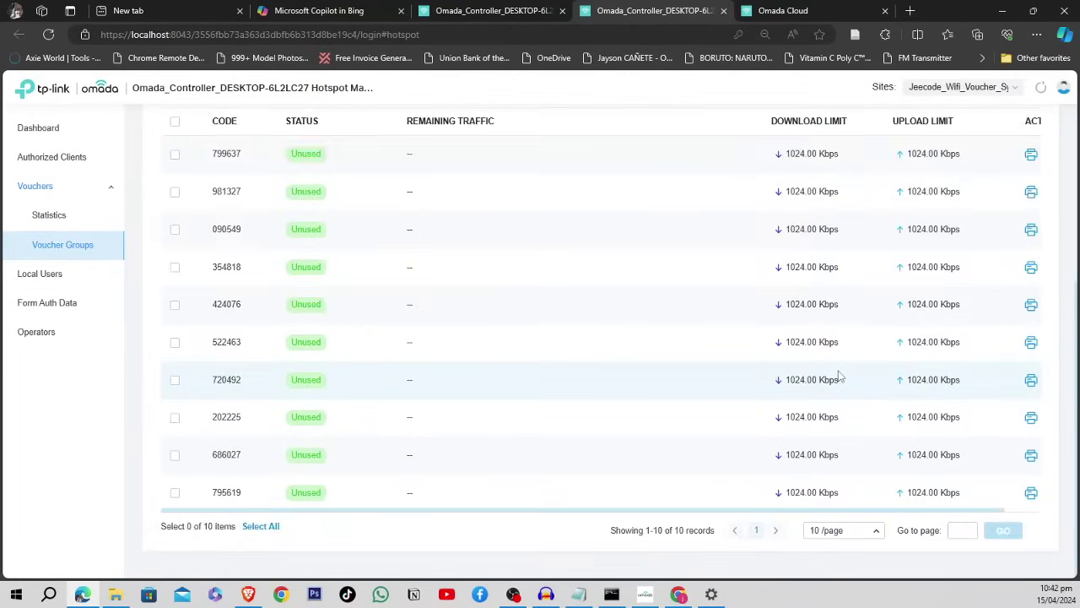
scroll(836, 376, up, 4)
scroll(573, 367, down, 3)
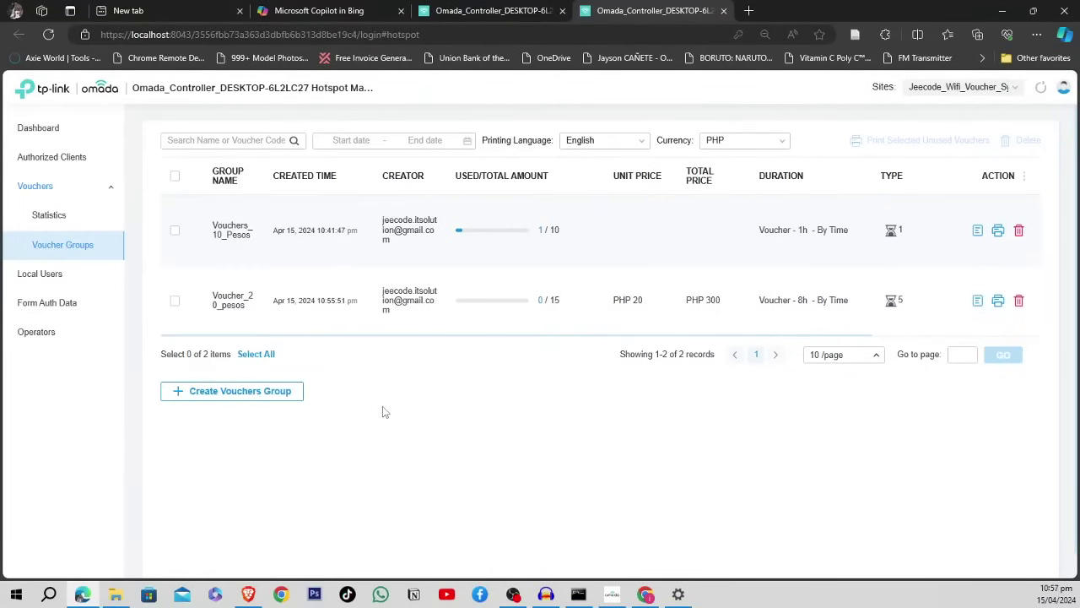
- Start a new voucher group and name it Voucher_50_pesos
click(211, 395)
click(301, 281)
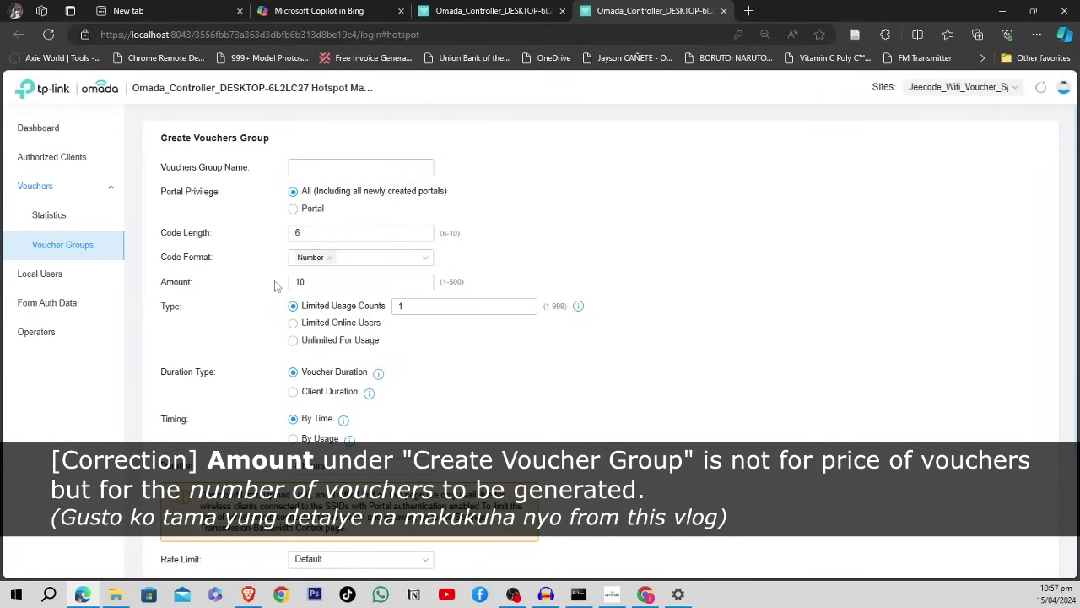
double_click(317, 283)
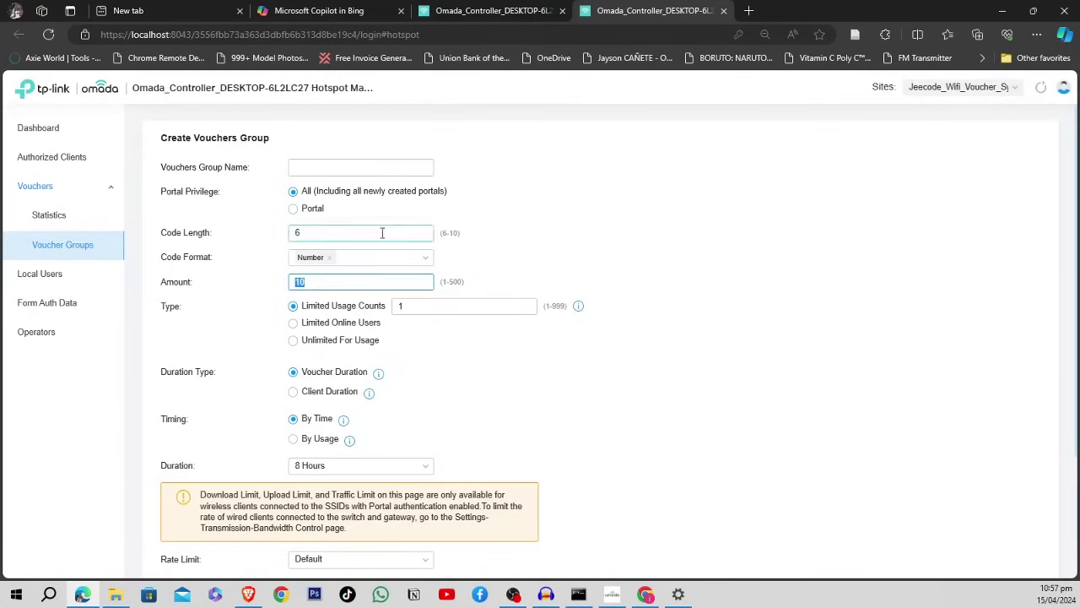
click(366, 165)
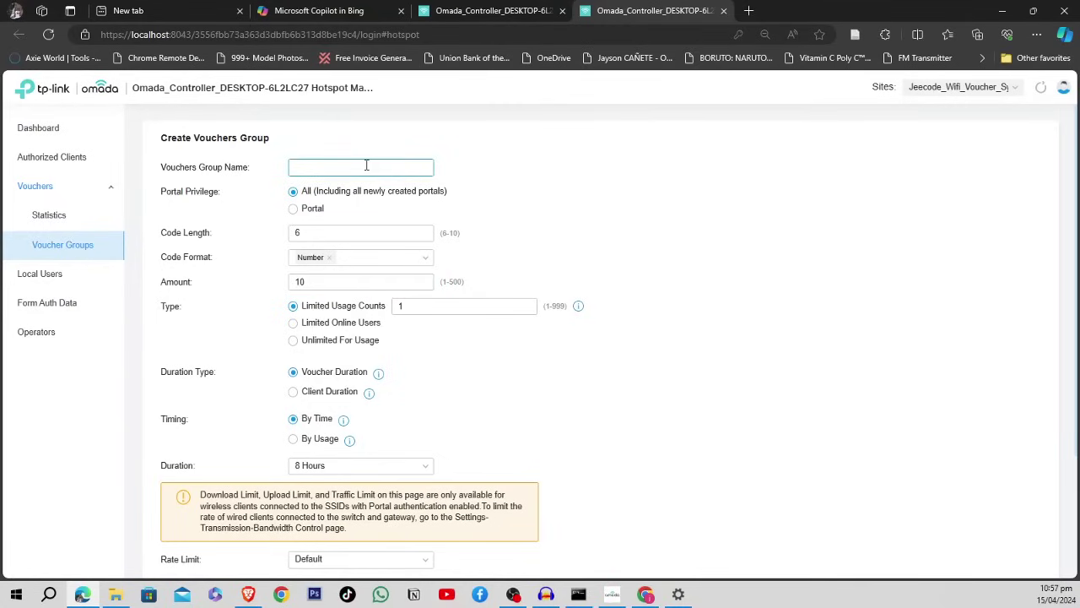
text(Voucher_50_pesos)
- Set the number of vouchers to generate to 20
click(344, 229)
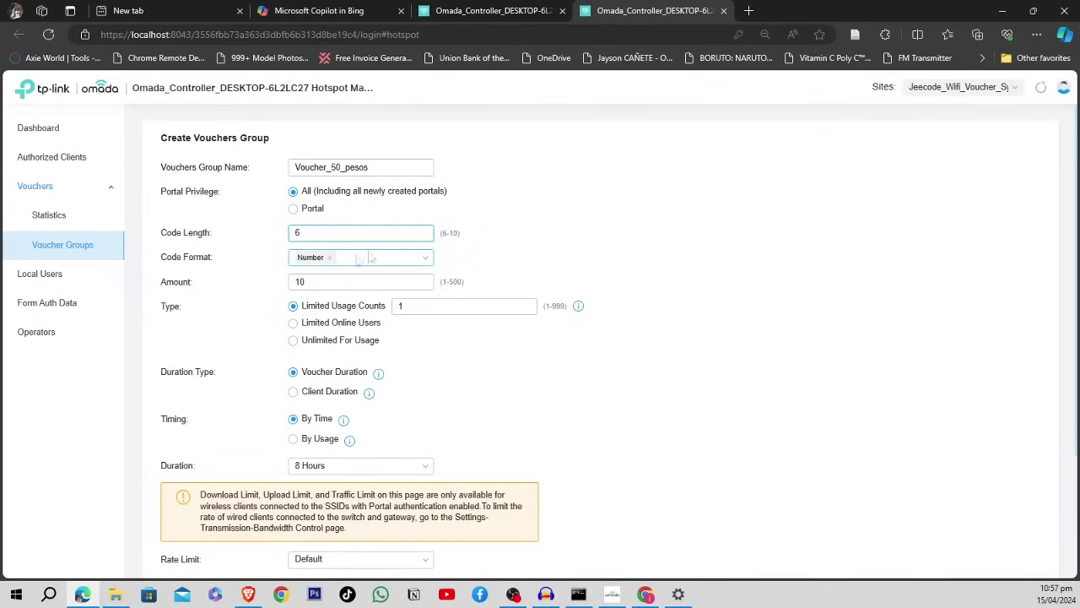
click(344, 282)
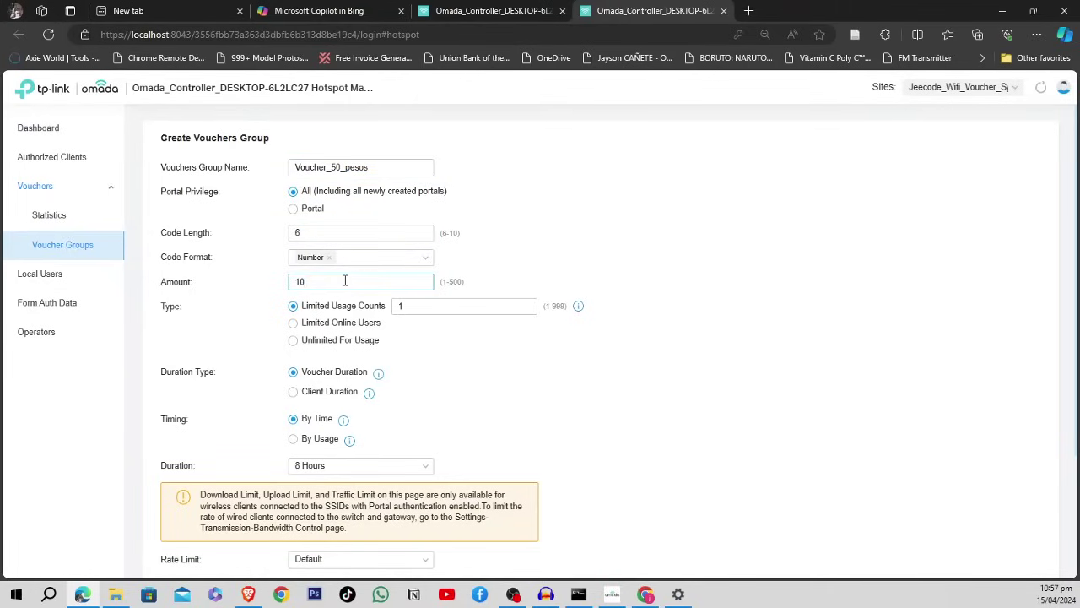
drag(329, 282, 289, 282)
text(50)
drag(329, 282, 287, 284)
drag(375, 167, 278, 167)
click(381, 167)
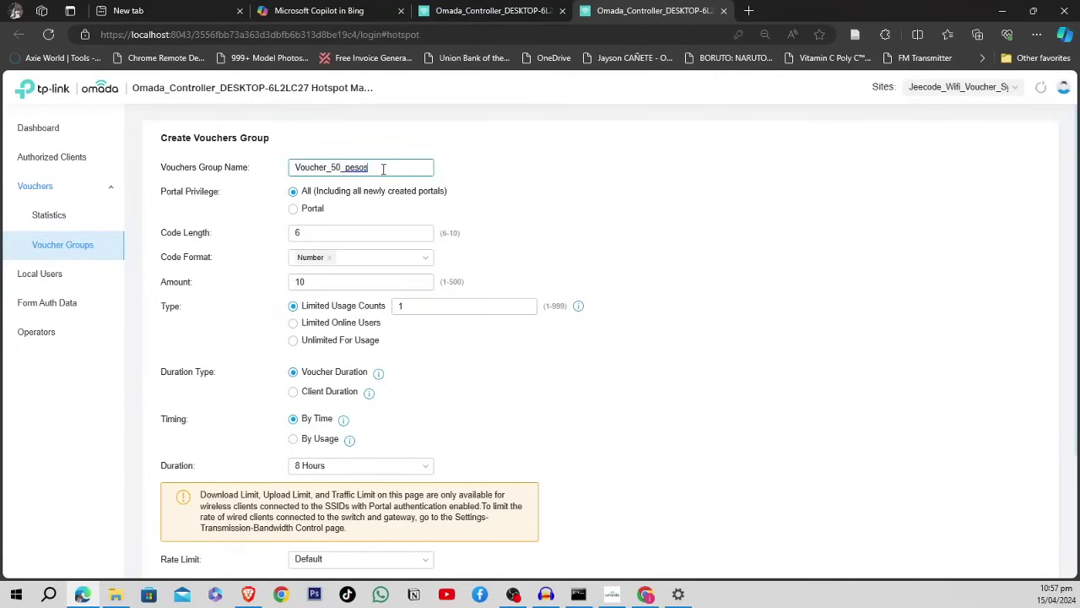
click(318, 286)
drag(318, 285, 290, 286)
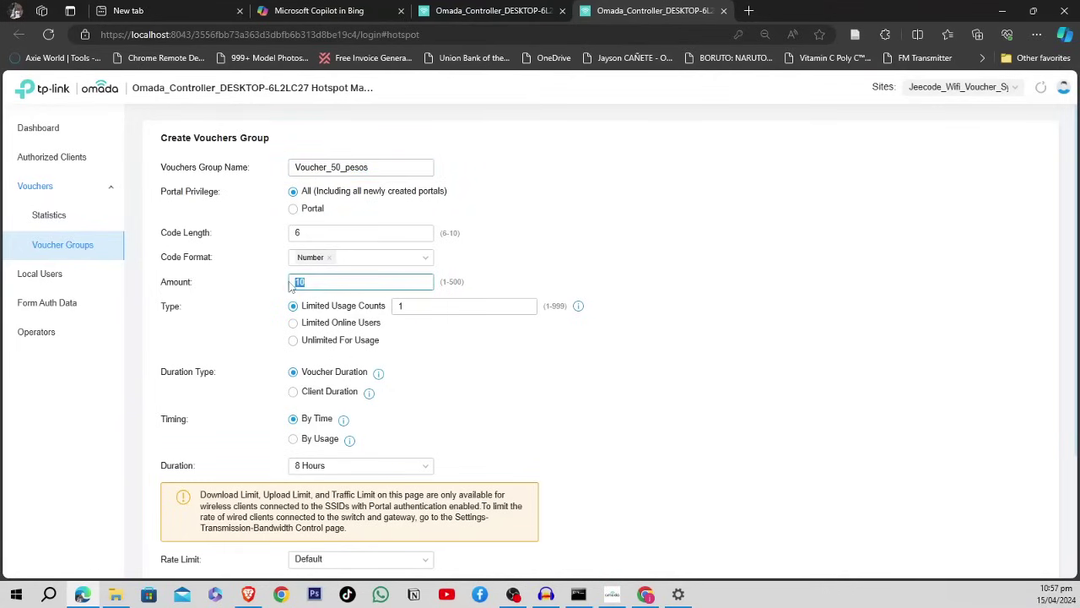
text(2)
click(379, 168)
drag(381, 168, 282, 169)
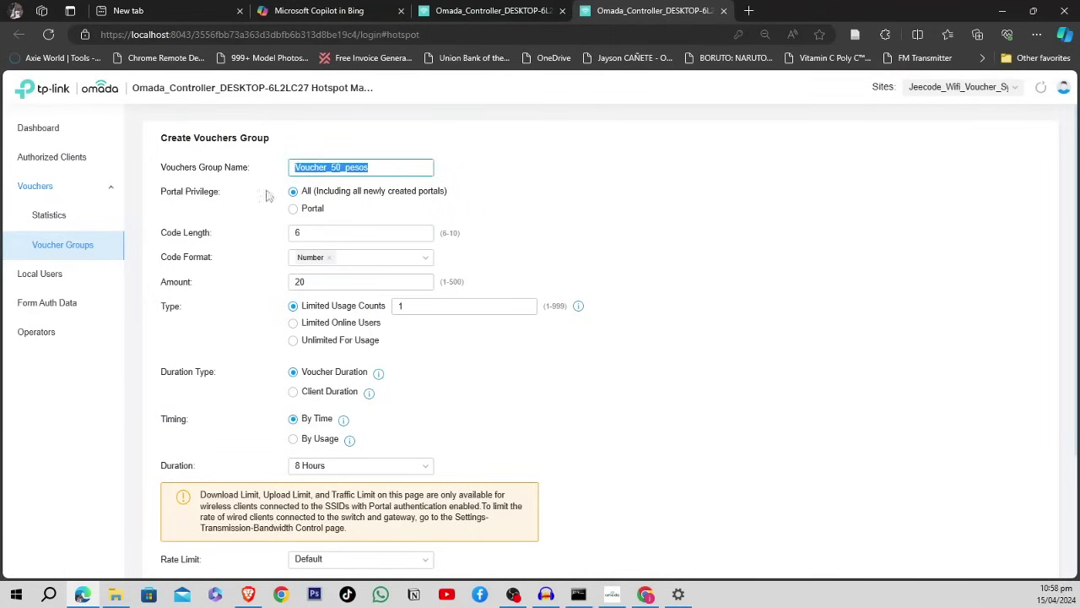
click(299, 285)
drag(329, 282, 292, 285)
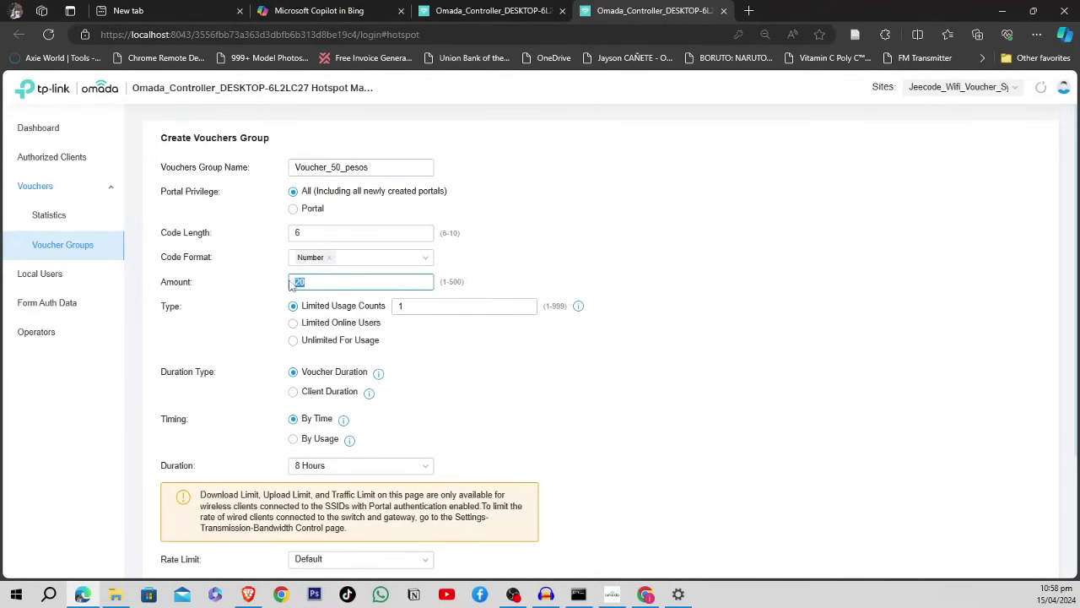
click(247, 283)
click(301, 282)
drag(315, 283, 246, 283)
click(244, 284)
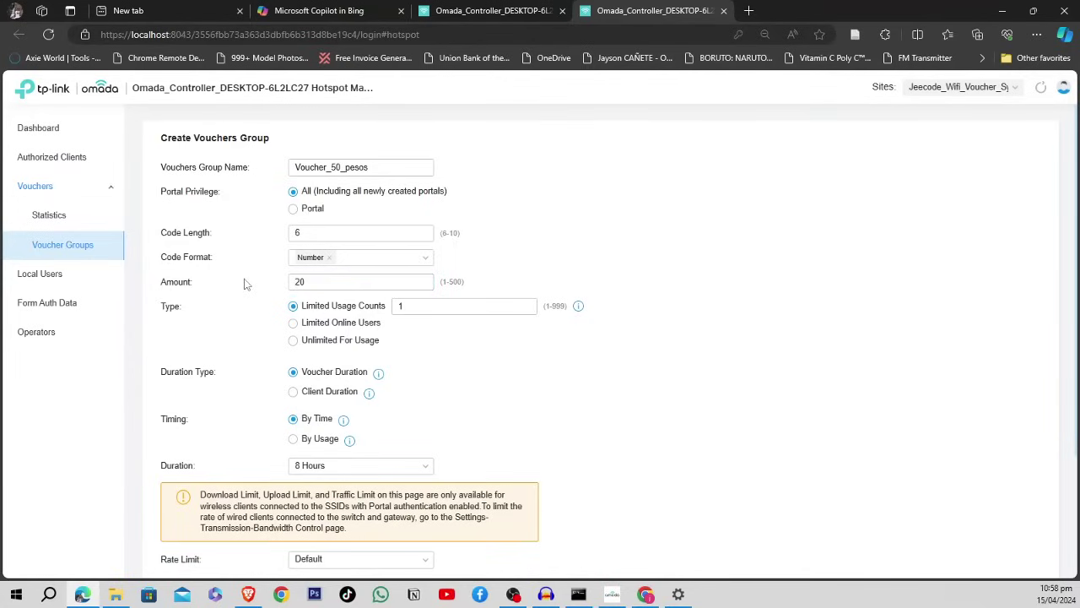
- Add English Letters to the code format alongside numbers
click(438, 307)
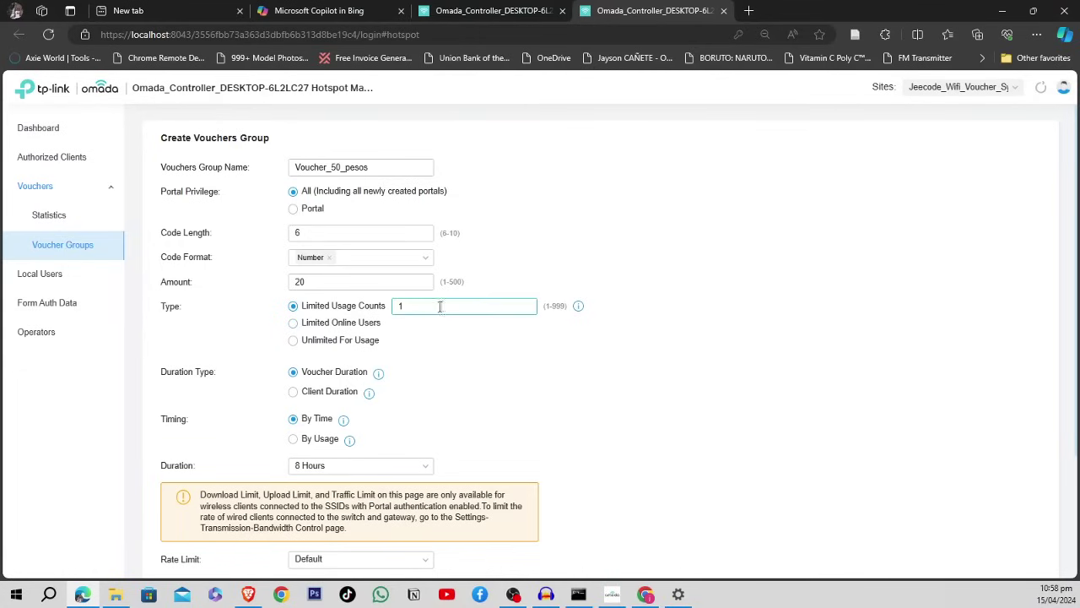
scroll(262, 390, down, 3)
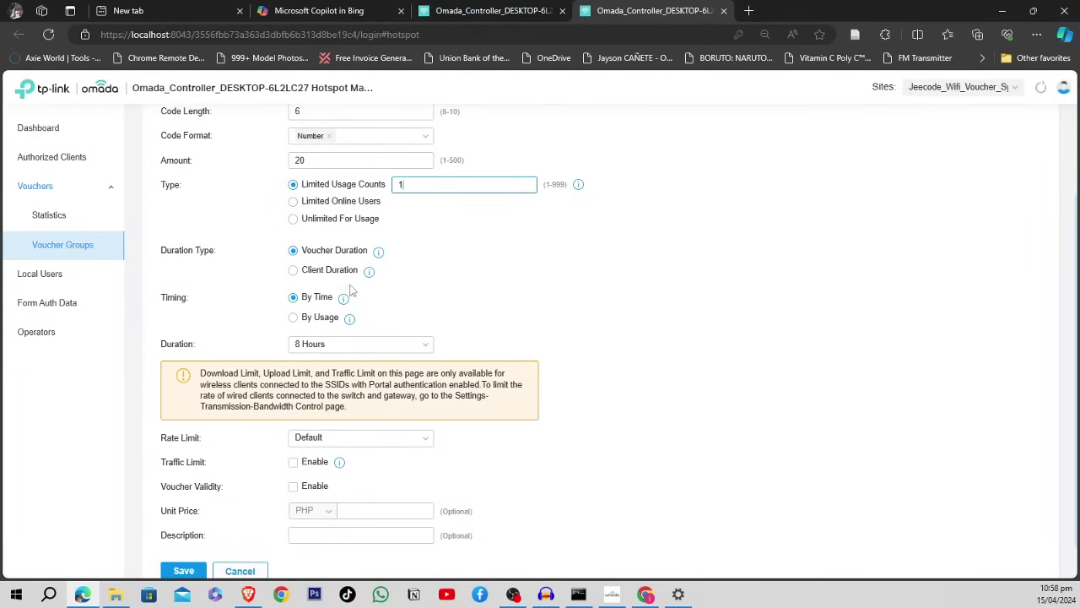
scroll(358, 234, up, 3)
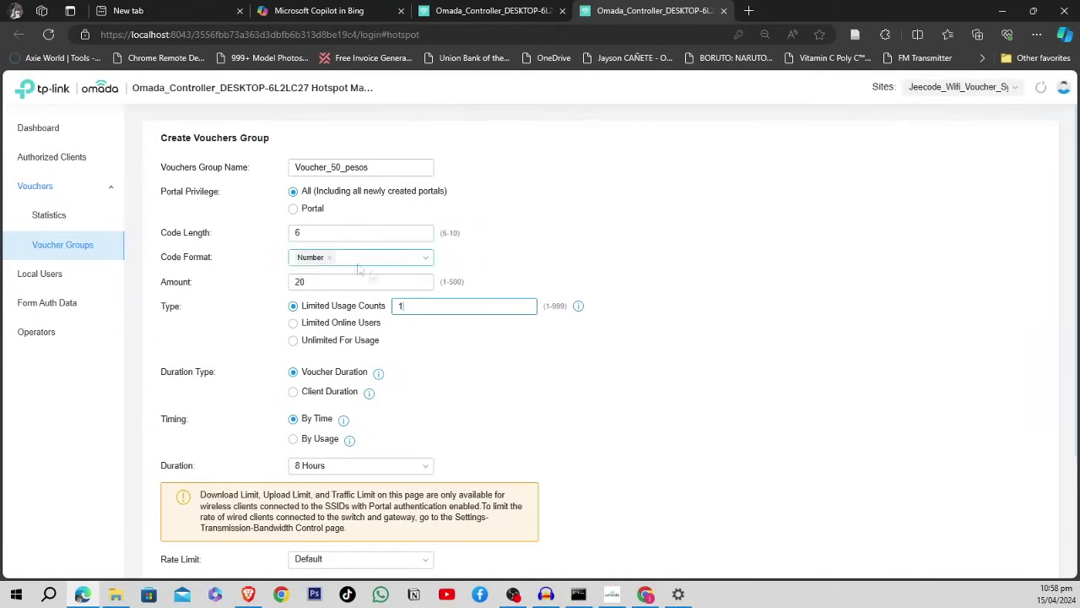
click(420, 265)
click(348, 304)
click(268, 273)
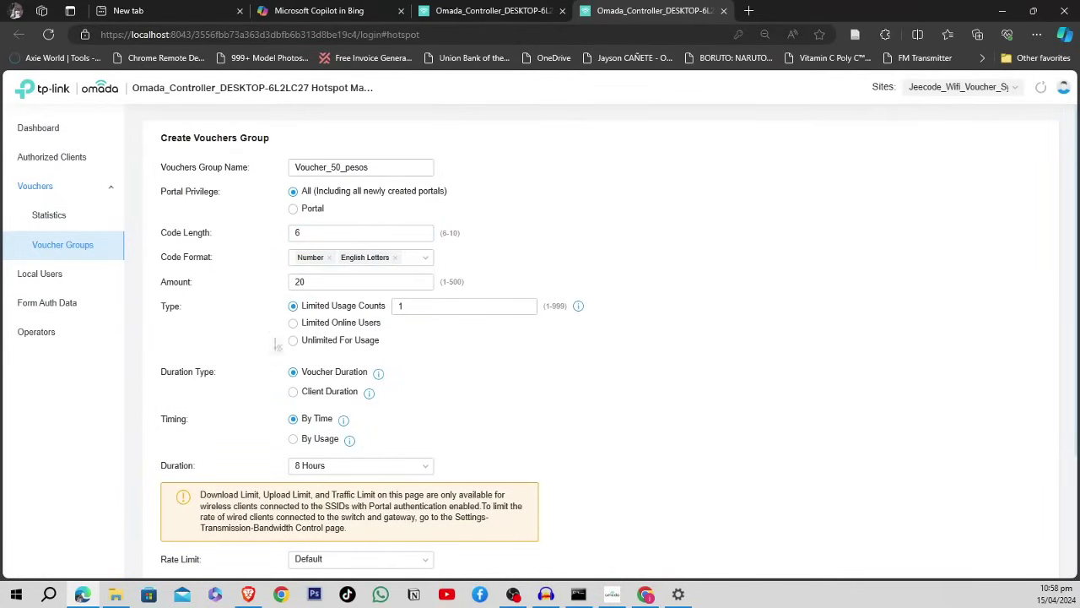
scroll(290, 375, down, 3)
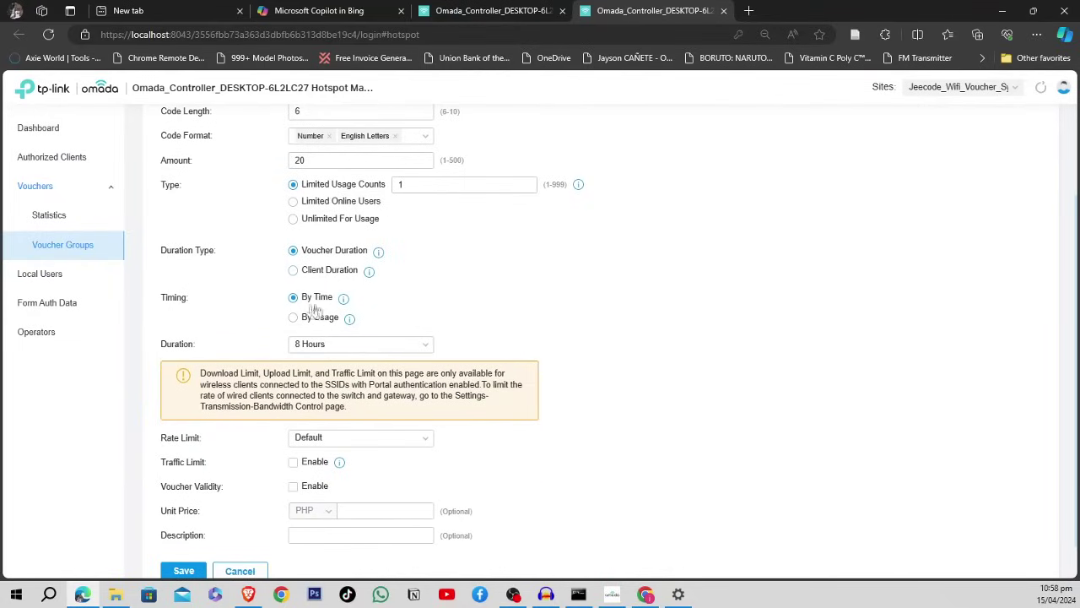
- Make each voucher last 24 Hours
click(422, 346)
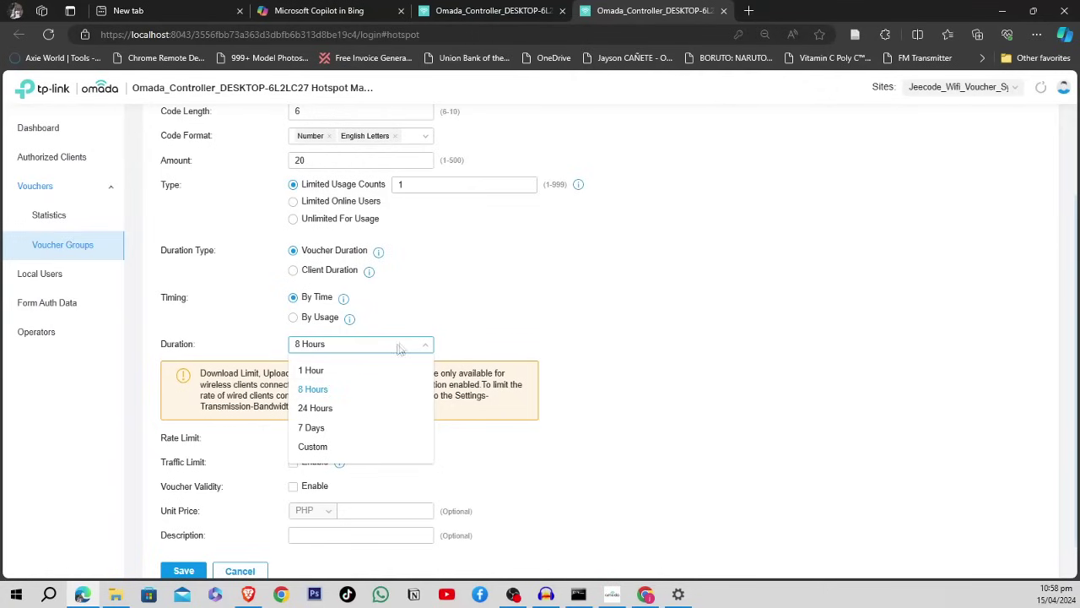
click(315, 408)
scroll(477, 307, up, 2)
scroll(478, 317, down, 1)
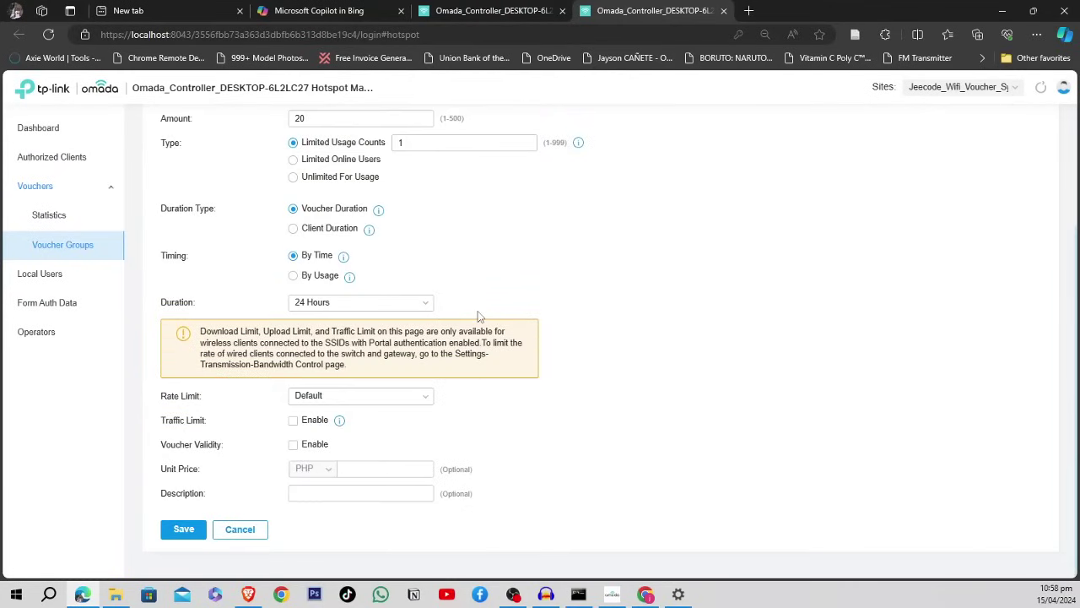
- Switch to a Custom rate limit with download and upload limits enabled, download in Mbps
click(410, 395)
click(522, 418)
click(405, 400)
click(347, 419)
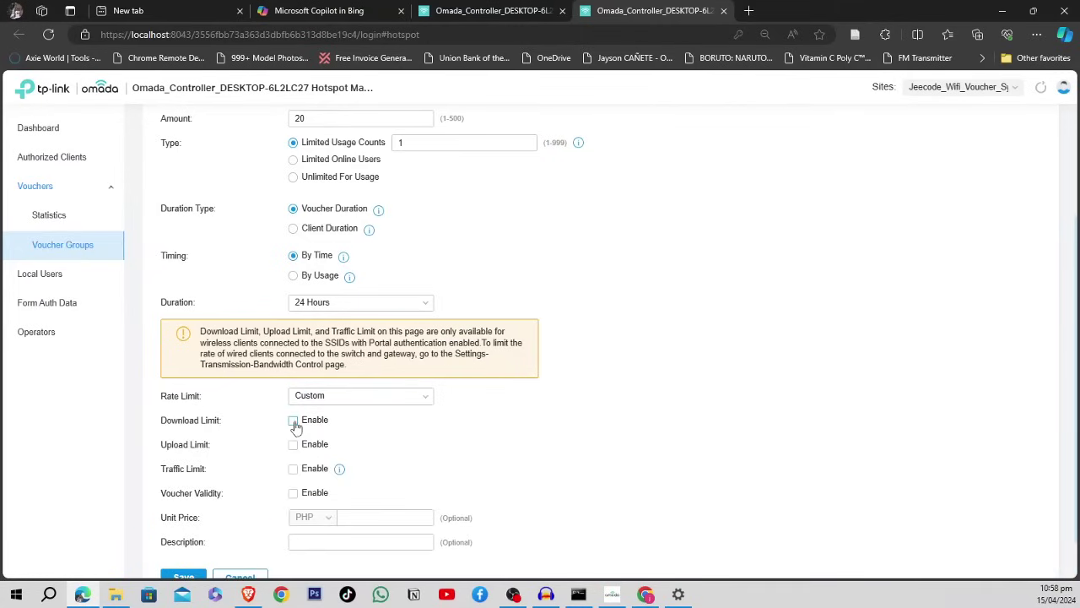
click(293, 420)
click(292, 451)
click(415, 420)
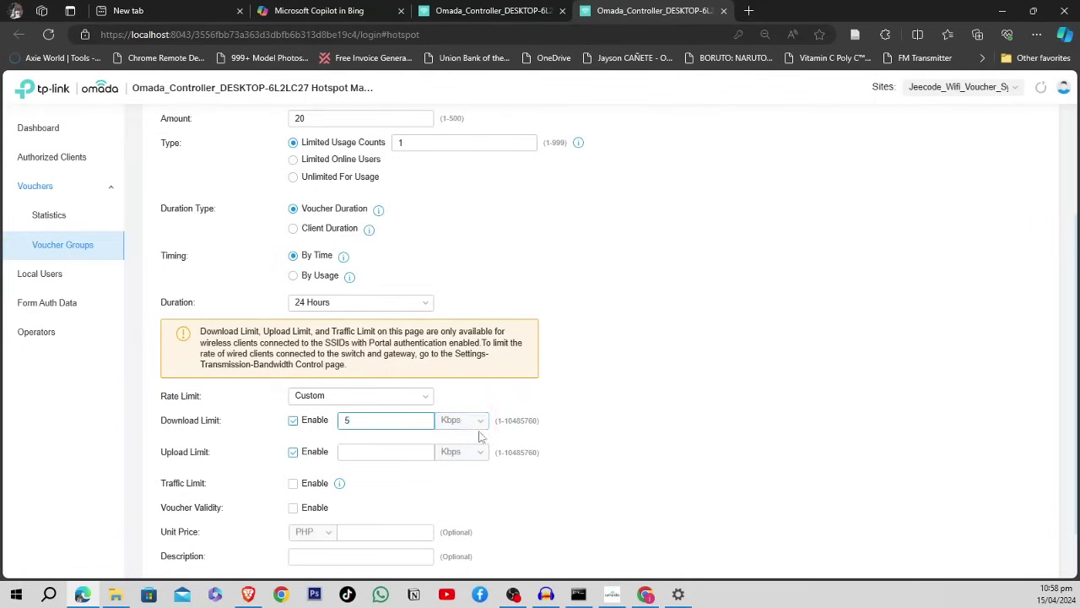
click(471, 425)
click(455, 466)
- Set the upload limit to 5 Mbps
click(410, 457)
text(5)
click(482, 457)
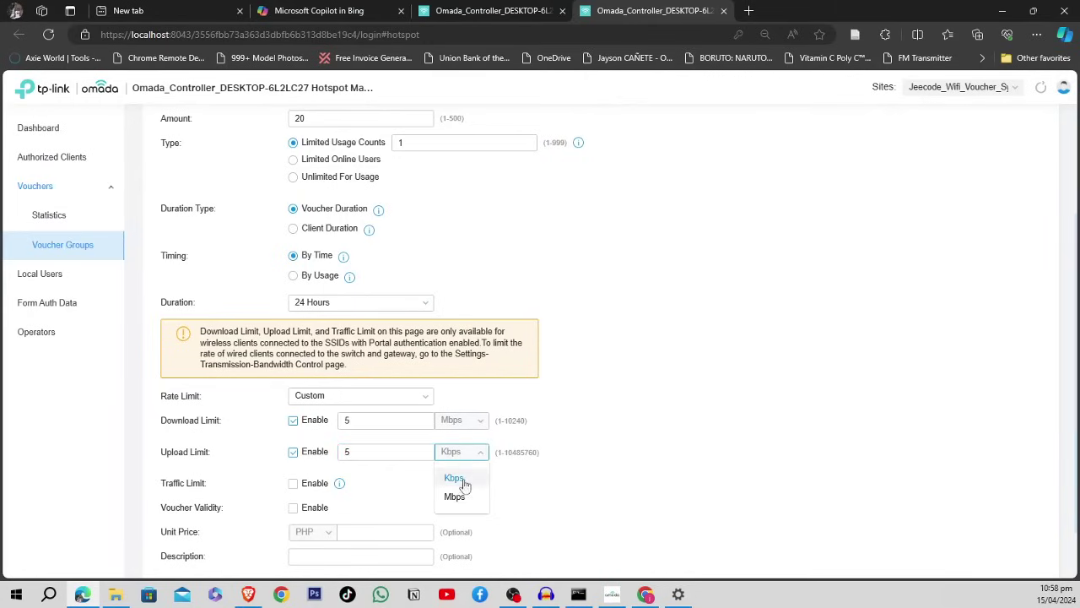
click(459, 494)
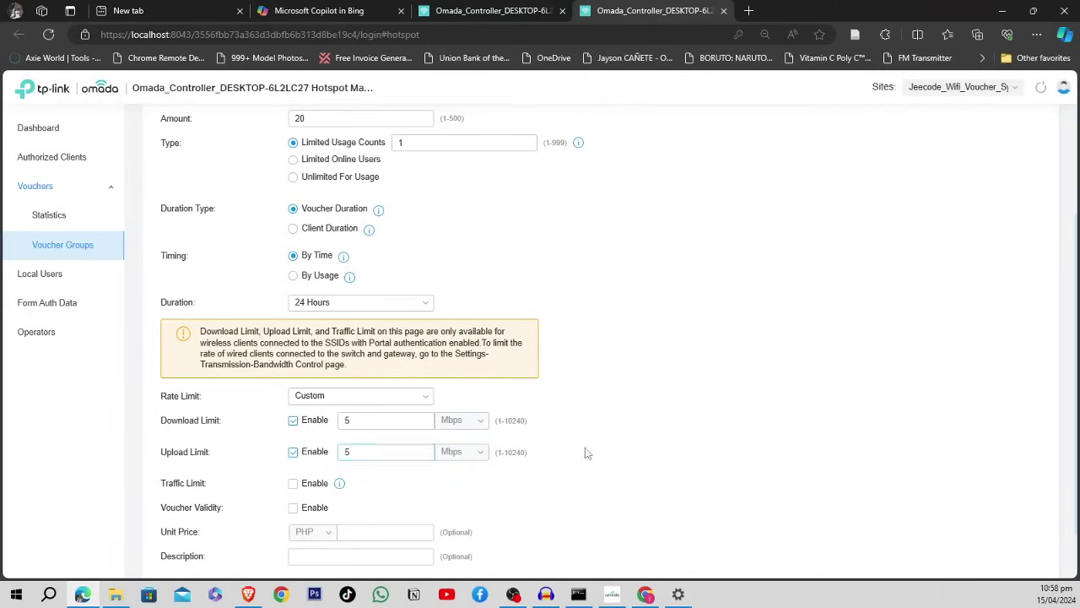
scroll(584, 452, down, 2)
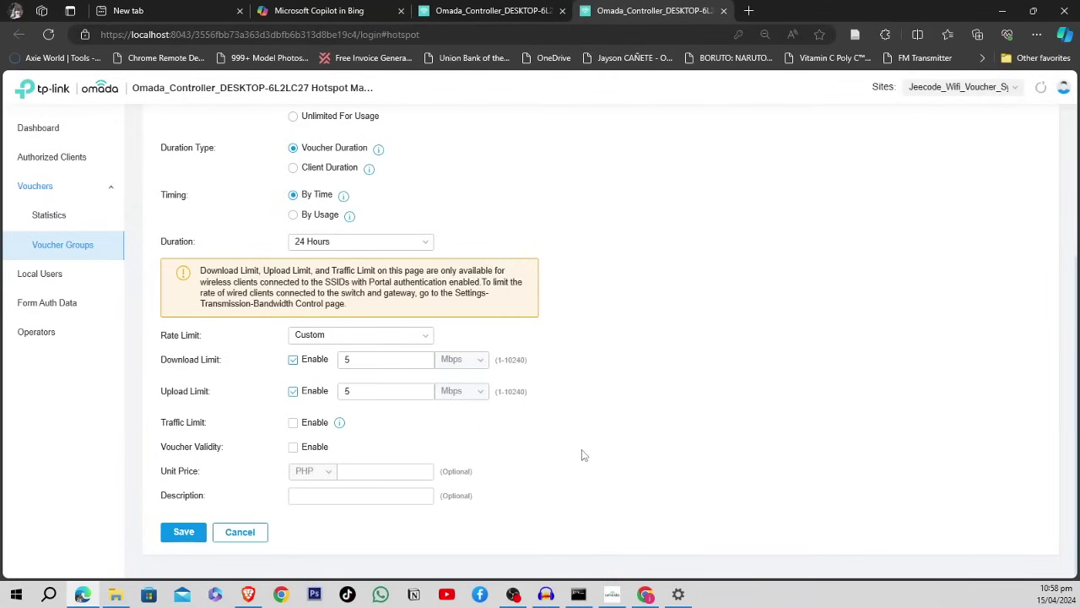
- Review the Voucher_50_pesos group name and the current Amount value of 20
scroll(670, 371, up, 3)
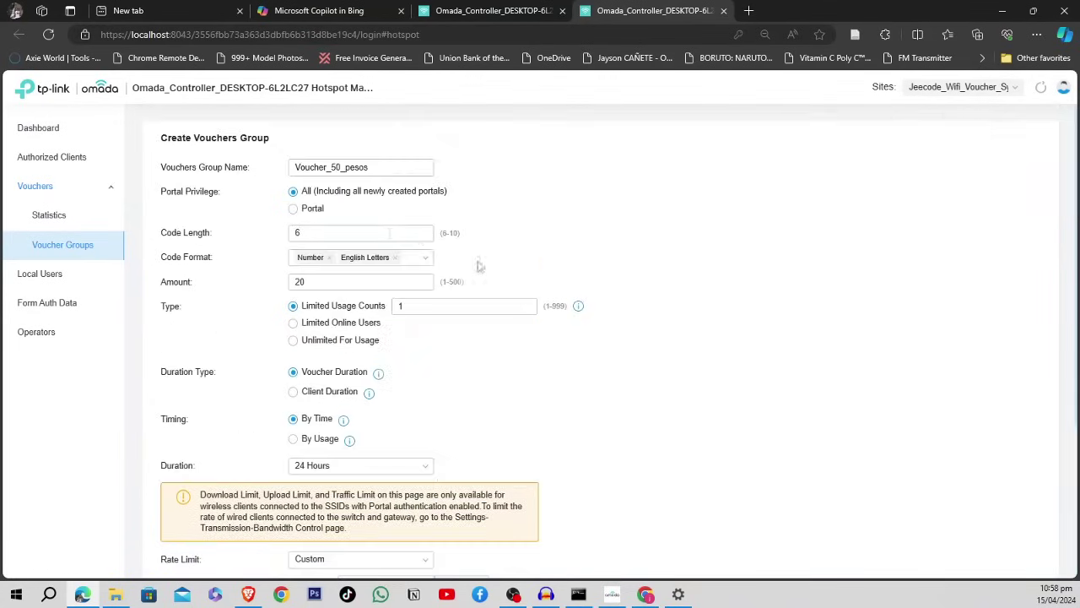
drag(377, 167, 282, 161)
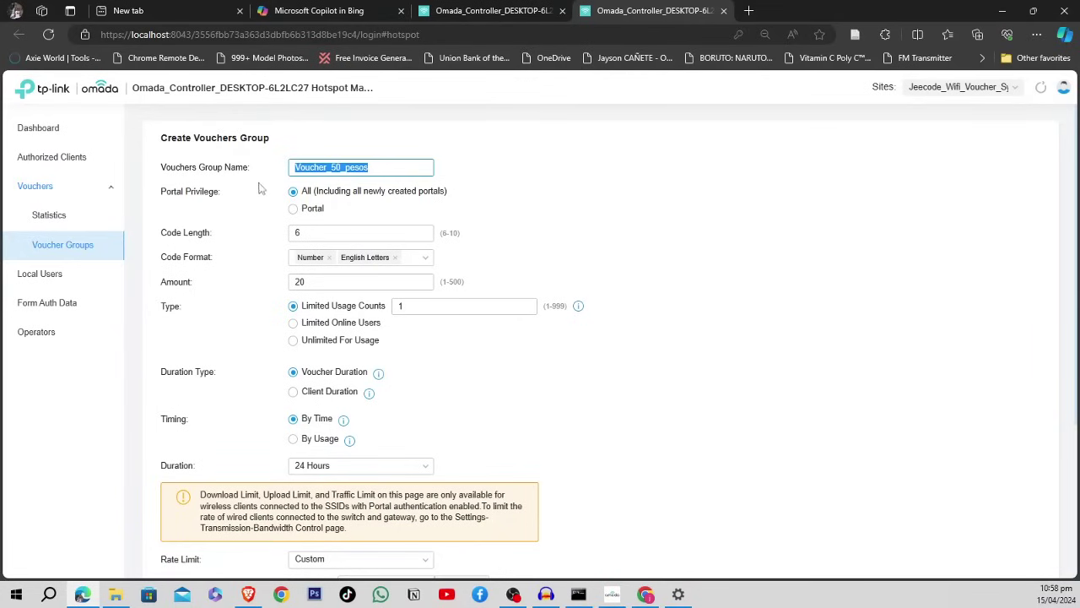
click(381, 168)
drag(355, 282, 262, 286)
click(255, 280)
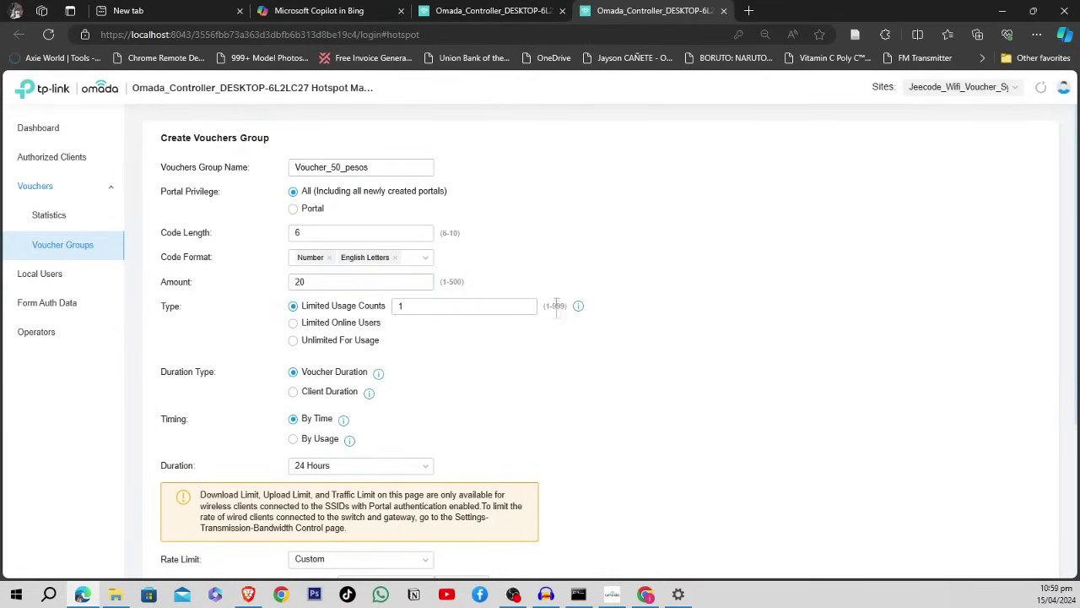
scroll(557, 312, down, 3)
- Set the voucher Unit Price to PHP 50
click(357, 469)
click(328, 471)
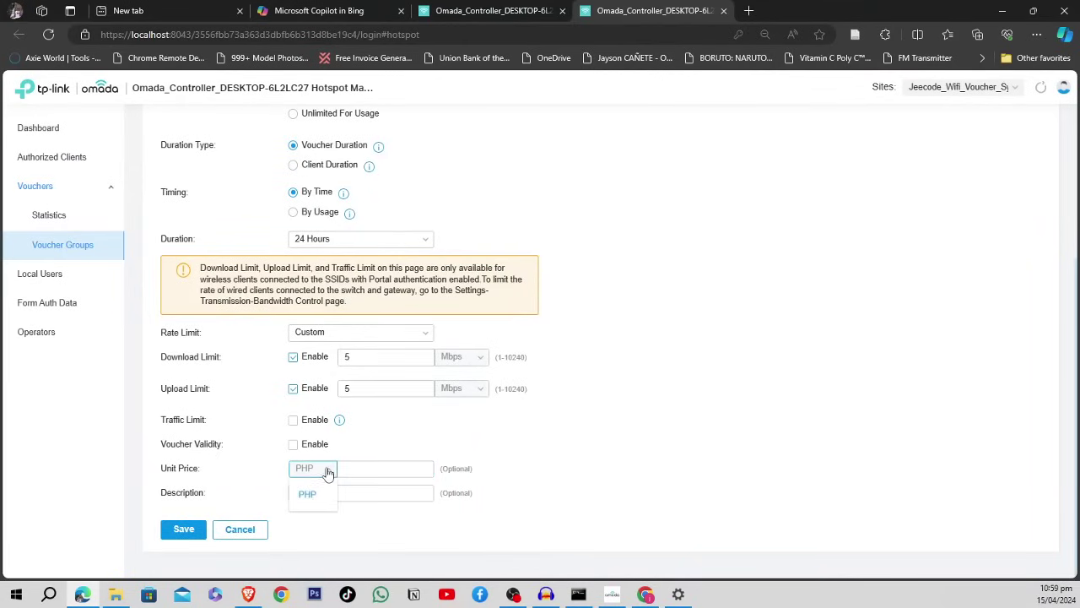
click(327, 472)
click(325, 473)
click(325, 474)
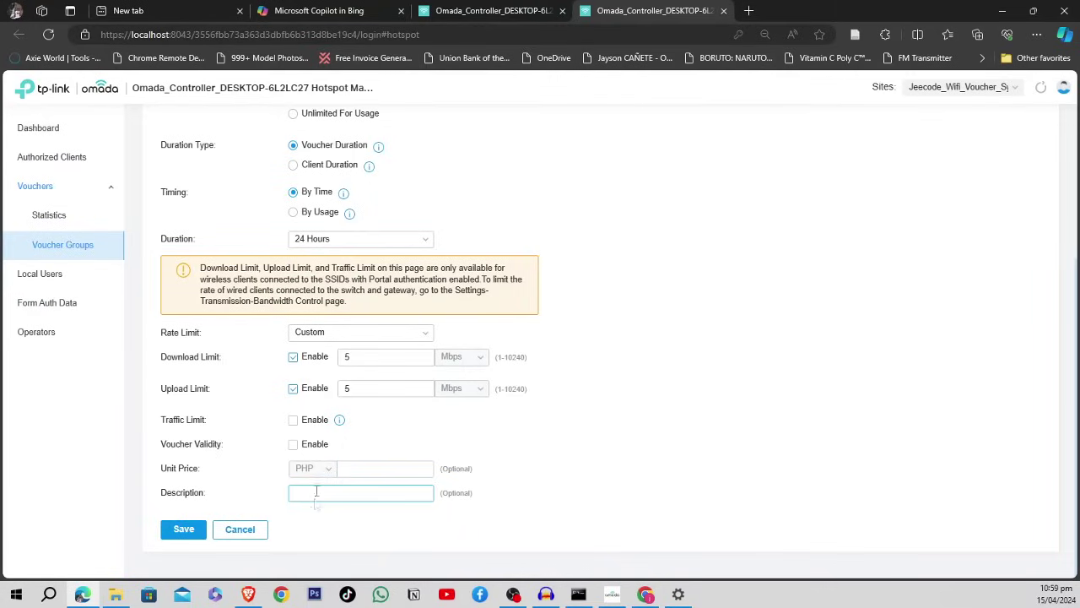
click(326, 471)
click(312, 496)
click(320, 481)
click(323, 475)
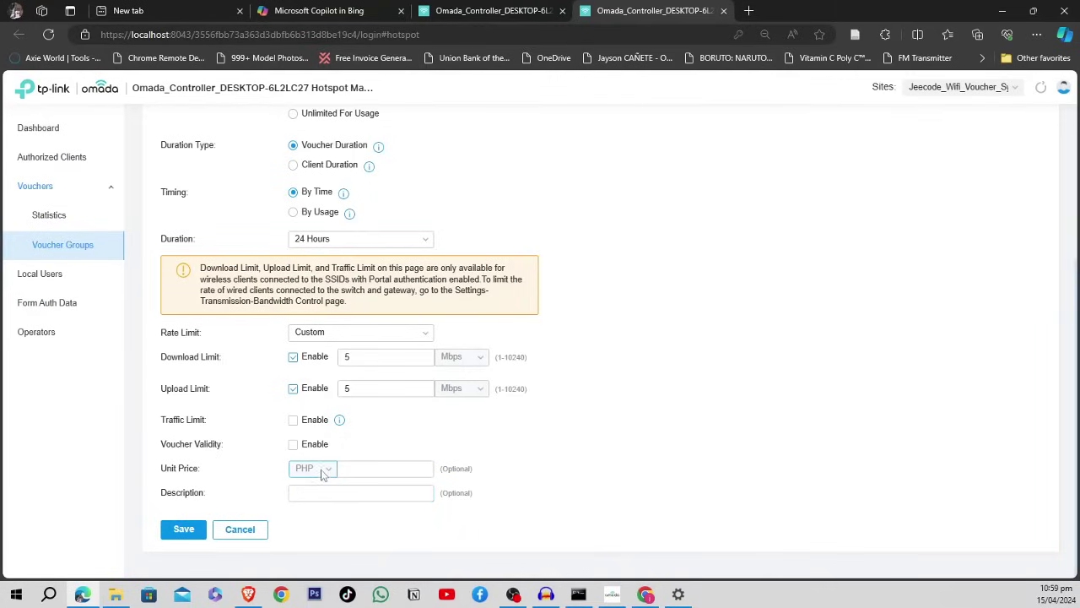
click(323, 473)
click(305, 496)
click(323, 473)
click(319, 491)
click(319, 477)
click(313, 495)
click(341, 475)
click(484, 481)
click(395, 465)
- Add the description 'This vouchers cost 50 pesos' to the group
click(385, 489)
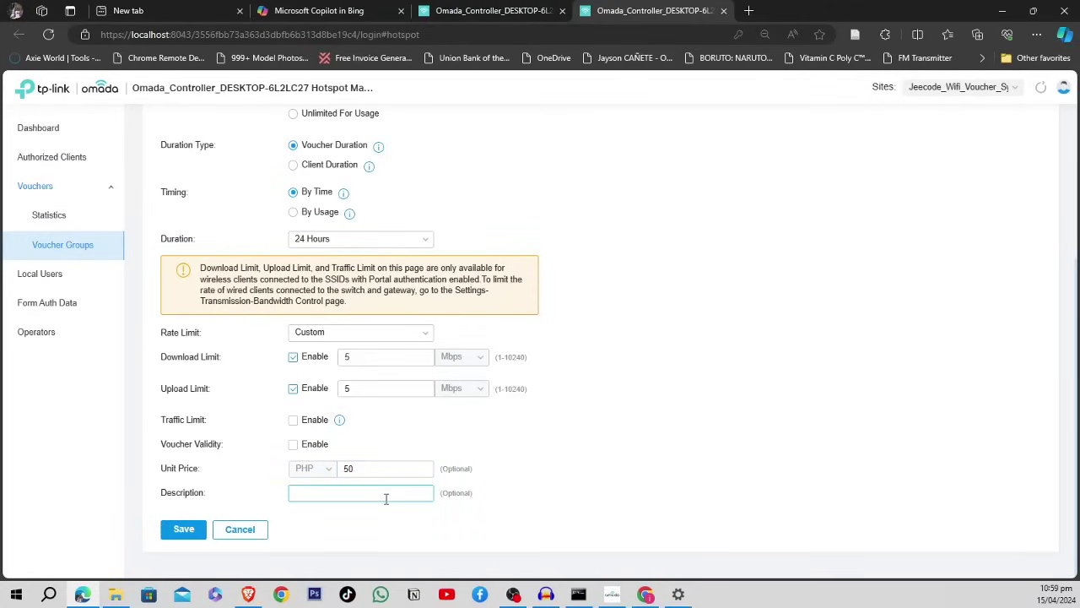
click(397, 471)
click(394, 493)
text(This vouchers cost 50 pesos)
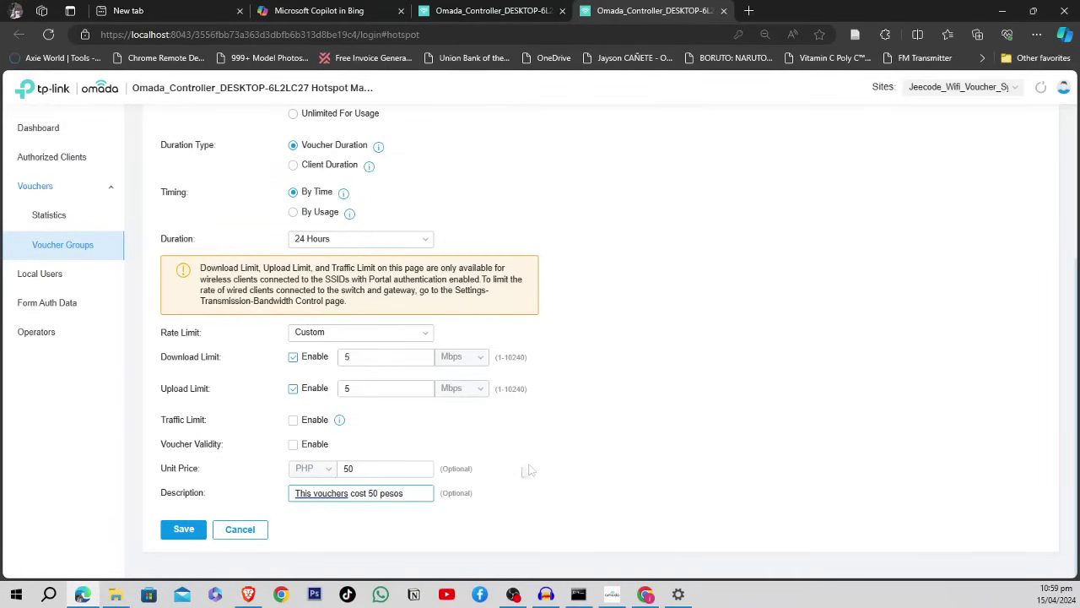
click(528, 471)
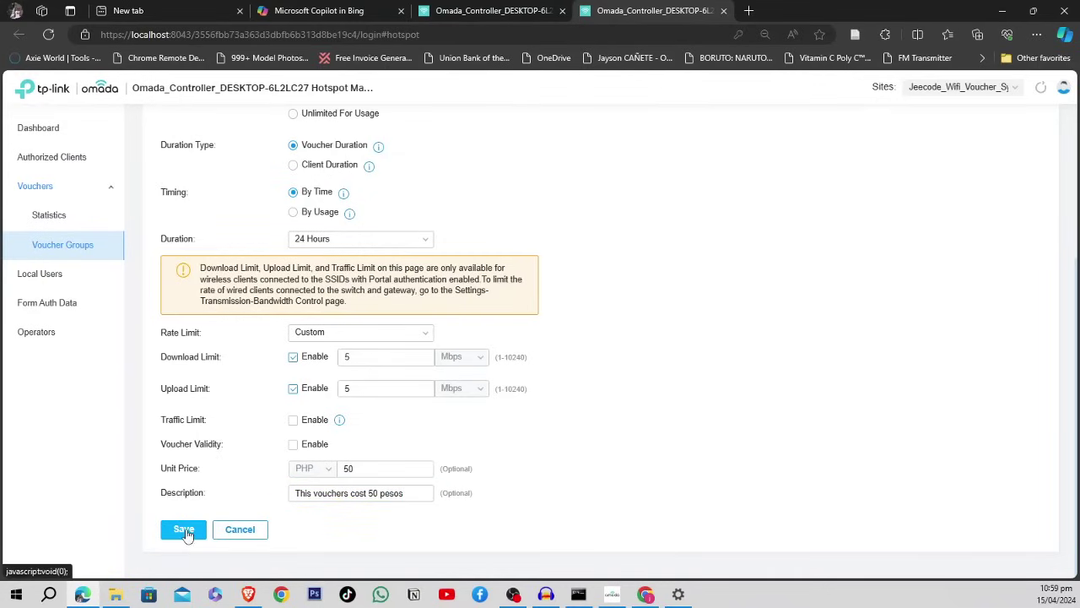
scroll(535, 397, up, 3)
click(367, 280)
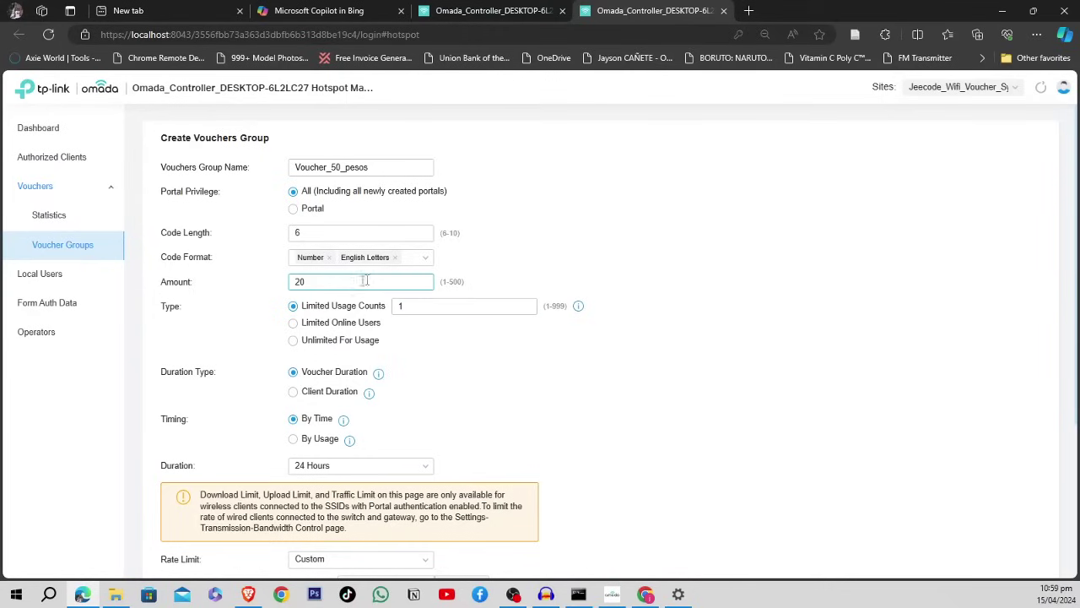
- Change the voucher Amount from 20 to 5 and save the Voucher_50_pesos group
drag(339, 280, 267, 280)
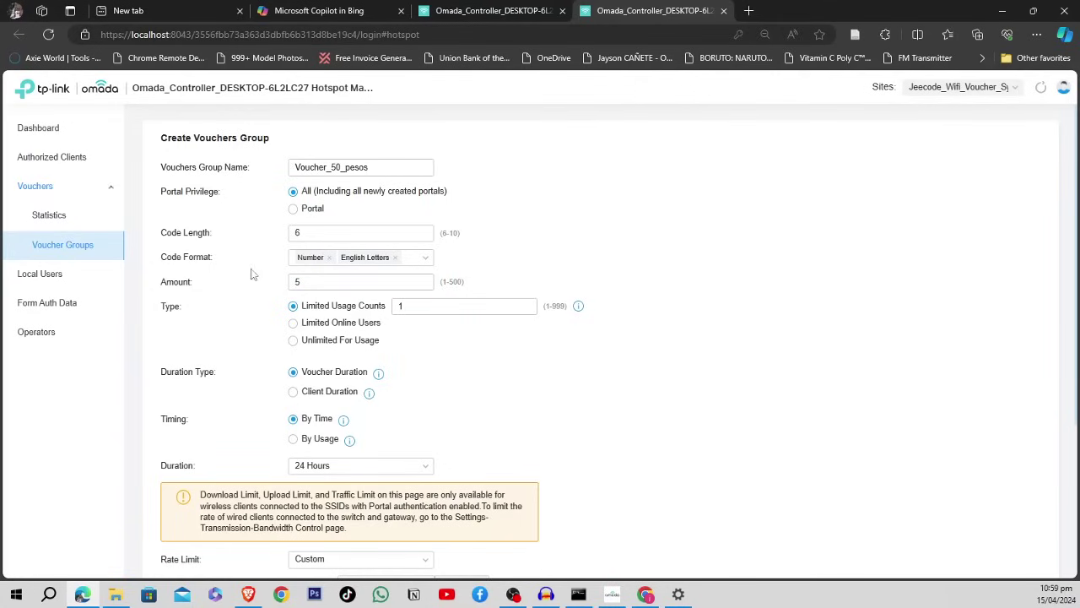
drag(390, 166, 271, 165)
click(666, 269)
scroll(650, 329, down, 3)
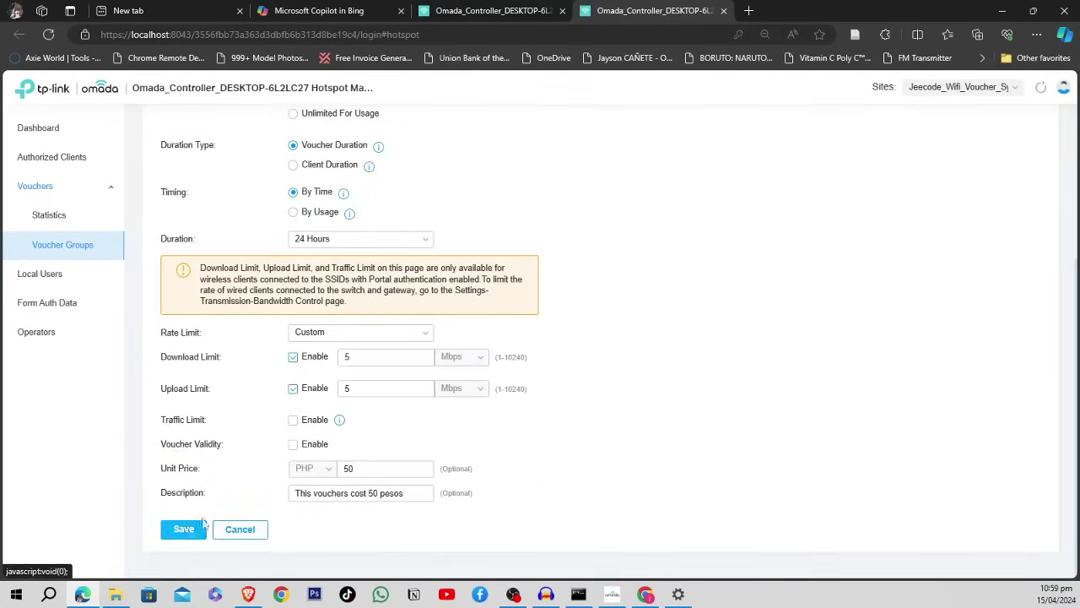
click(201, 524)
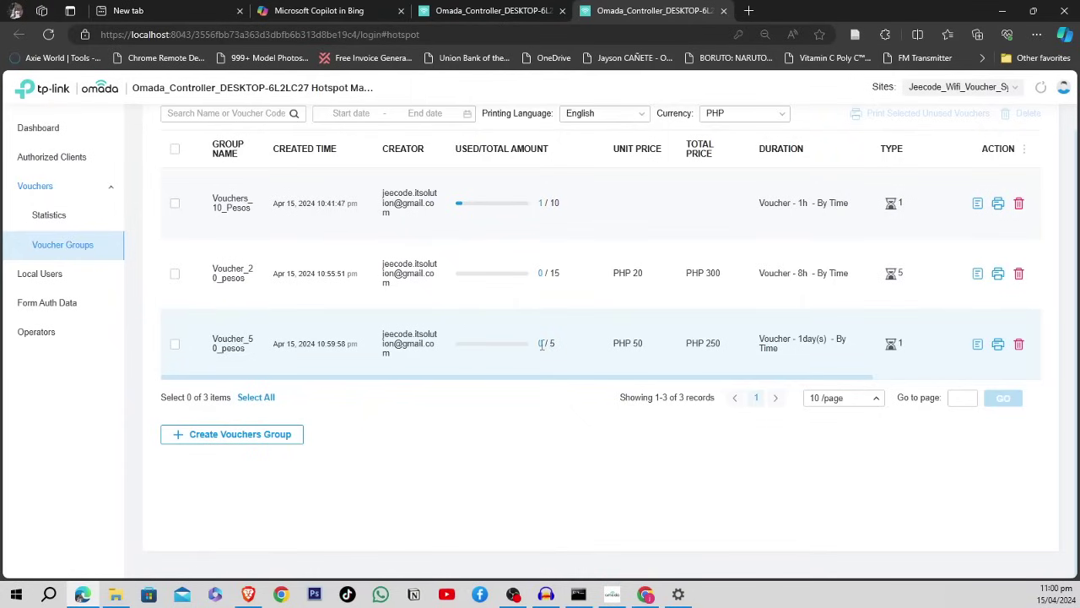
- Open the Voucher_50_pesos details and scroll through its voucher codes
mouse_move(542, 360)
click(977, 344)
scroll(520, 335, down, 2)
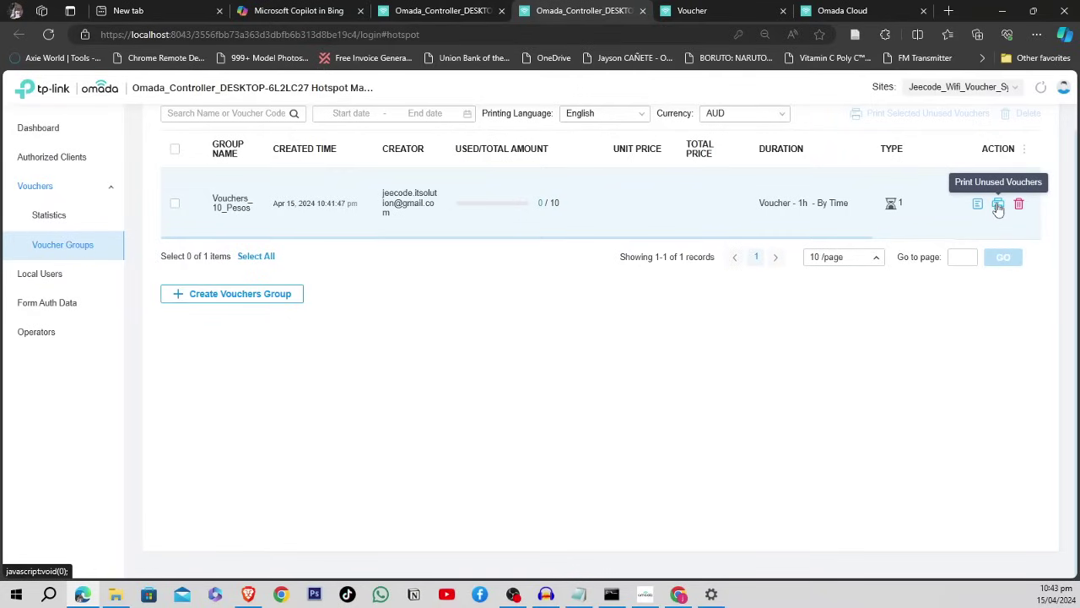
- Open the printable sheet of unused Vouchers_10_Pesos codes and select the first code
click(998, 206)
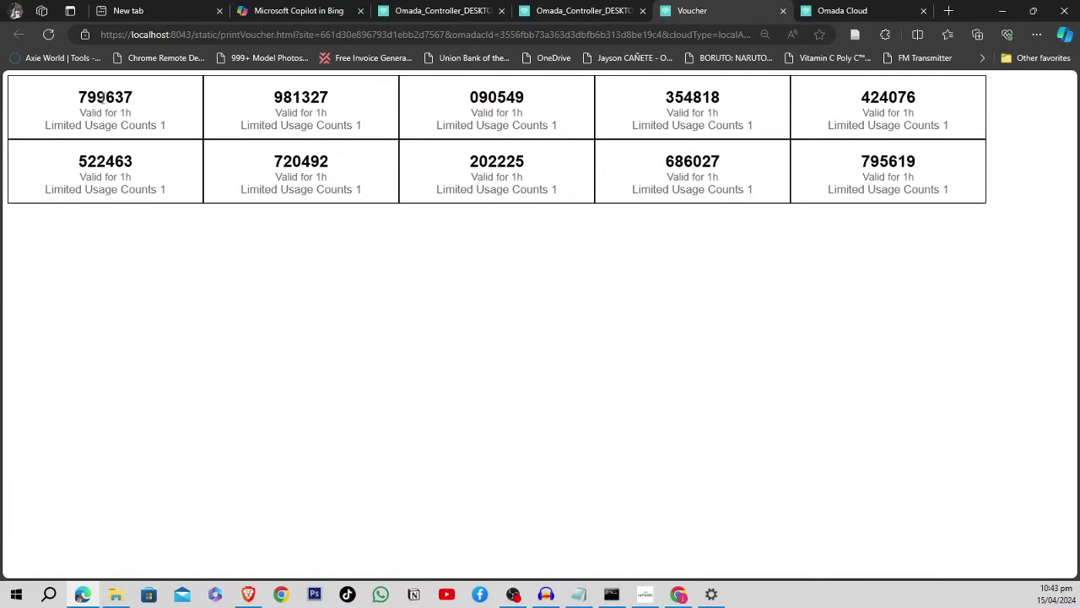
drag(78, 97, 144, 97)
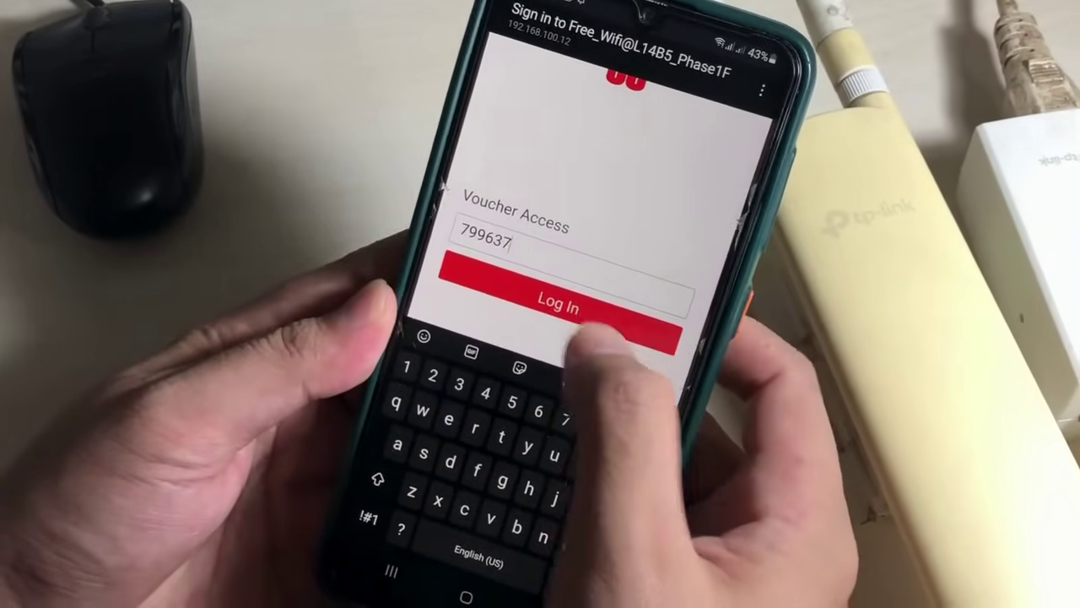
- Log in to the Free_Wifi portal with the voucher code and start a Speedtest run
key(Return)
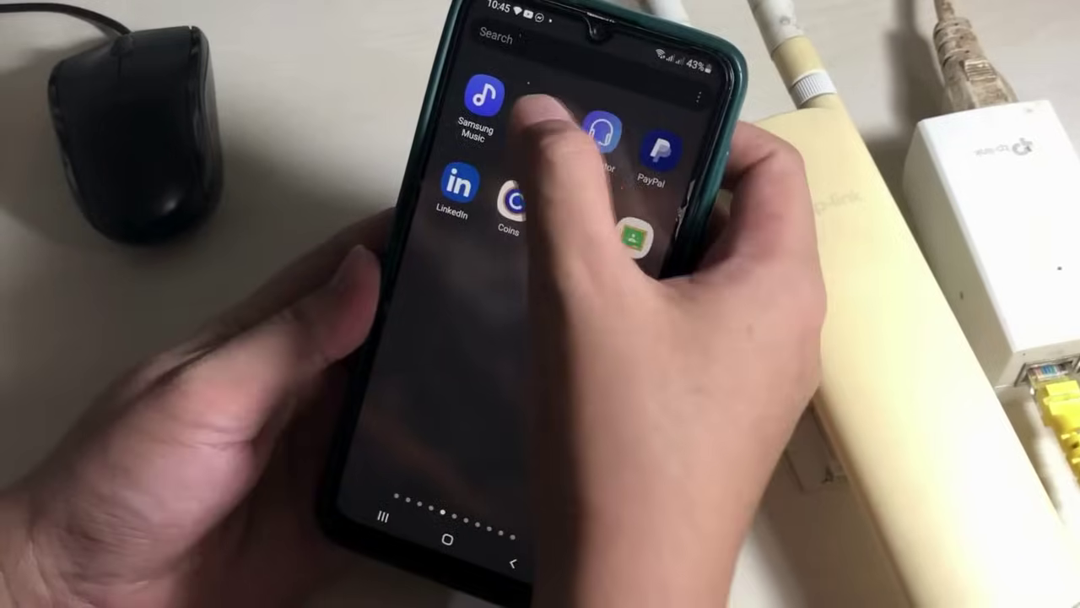
drag(540, 113, 527, 194)
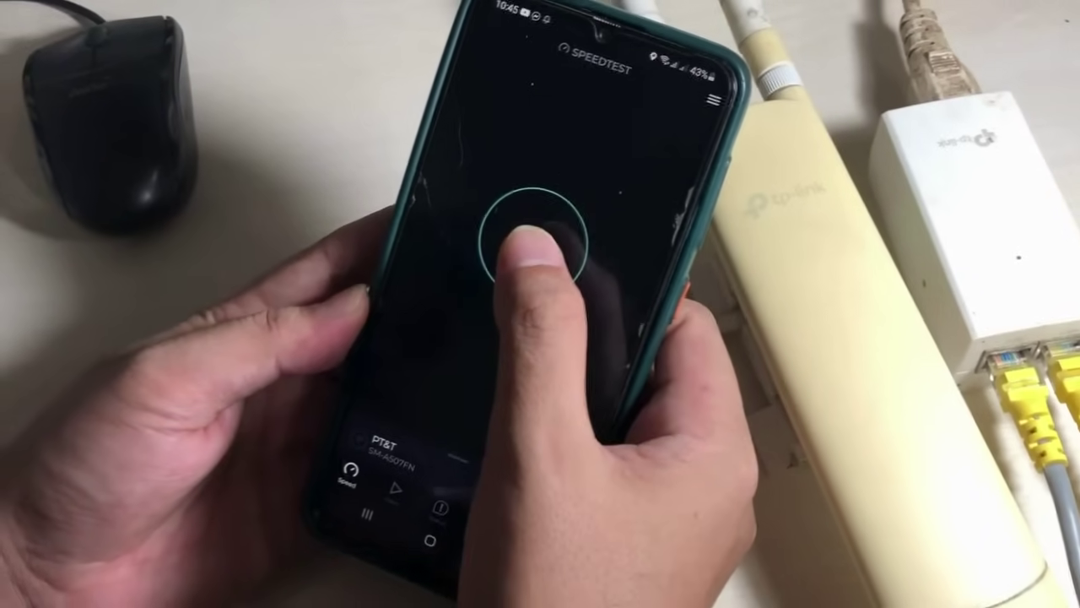
click(516, 250)
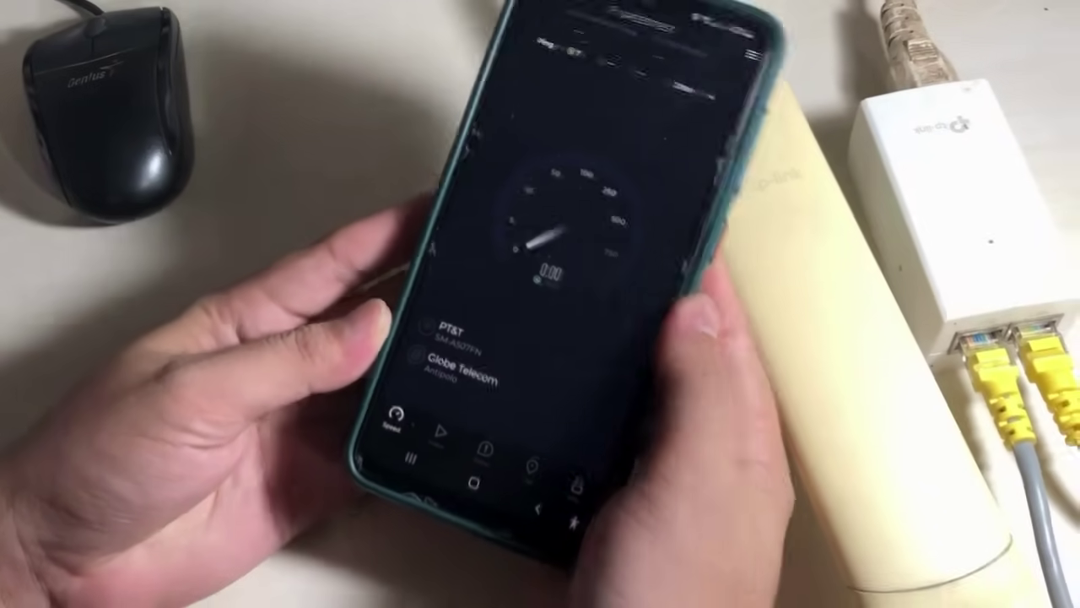